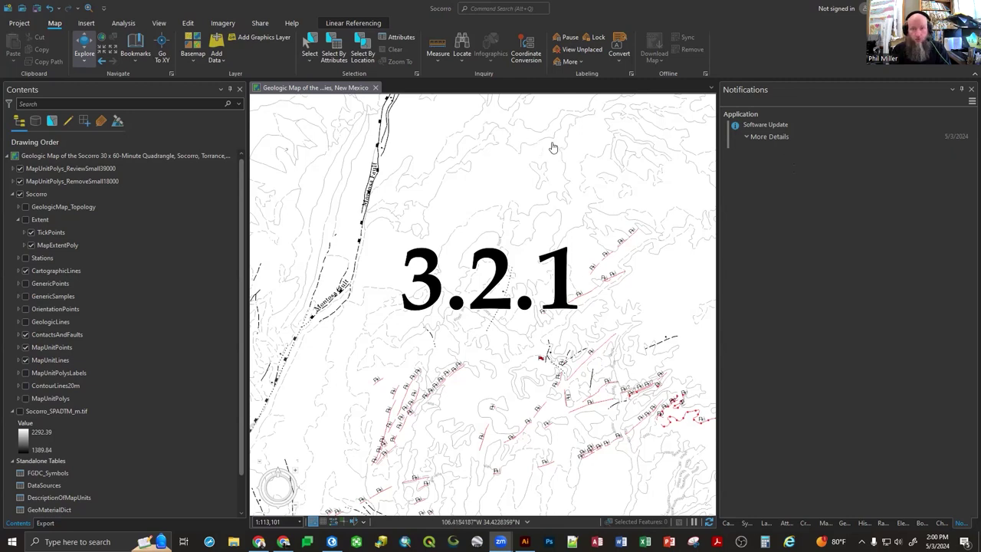
Expand the details of the software update notification.
mouse_move(765, 136)
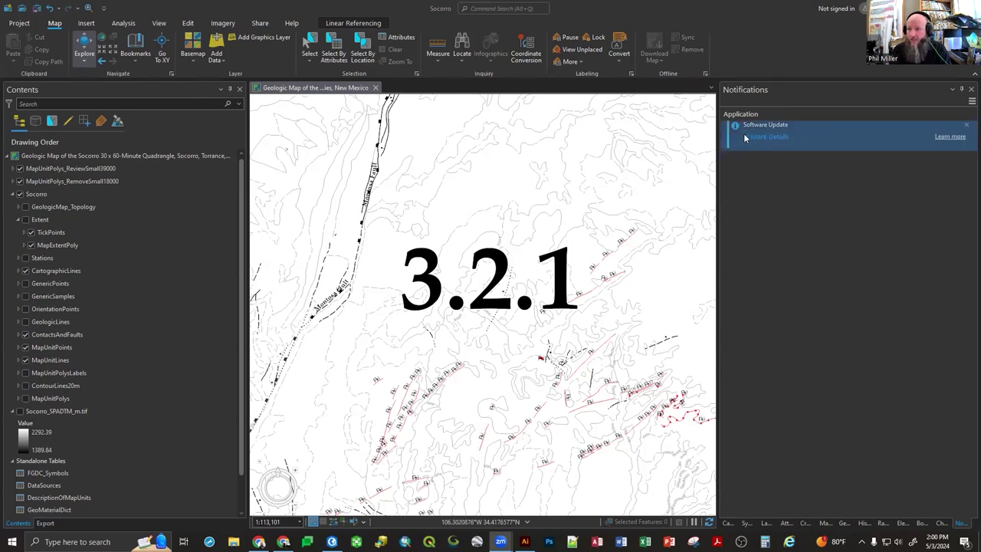
click(765, 137)
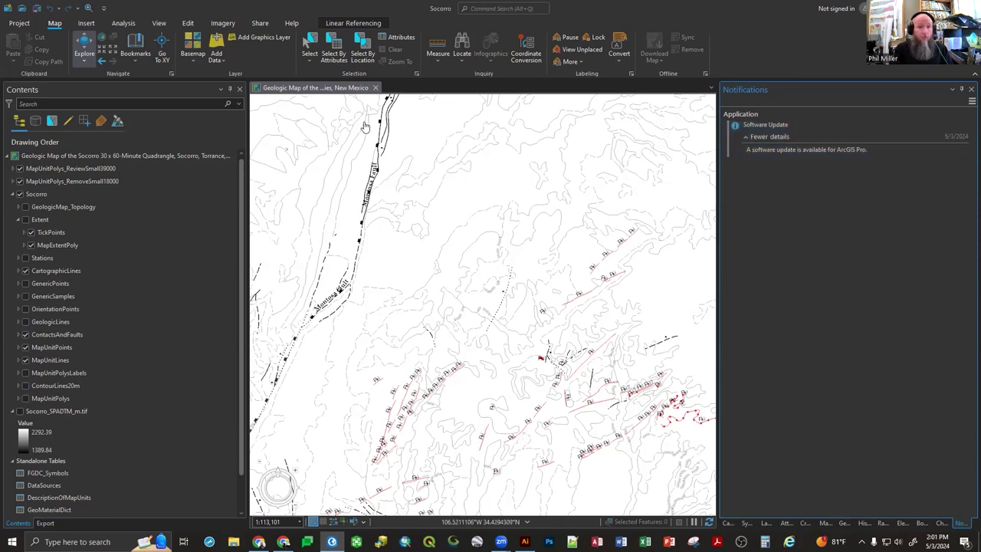
Bring up the editing tools, show the Create Features pane, and open the Modify Features pane.
click(187, 23)
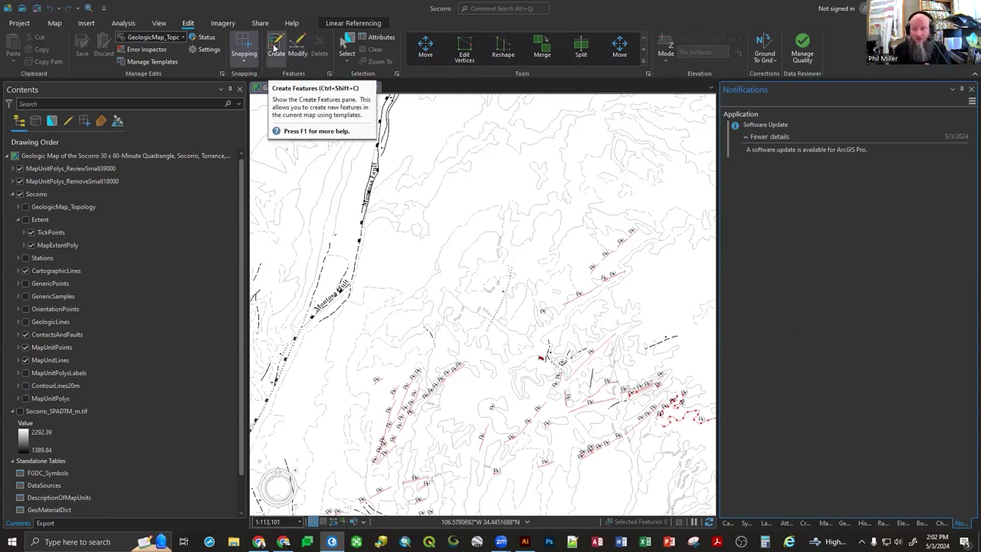
click(804, 523)
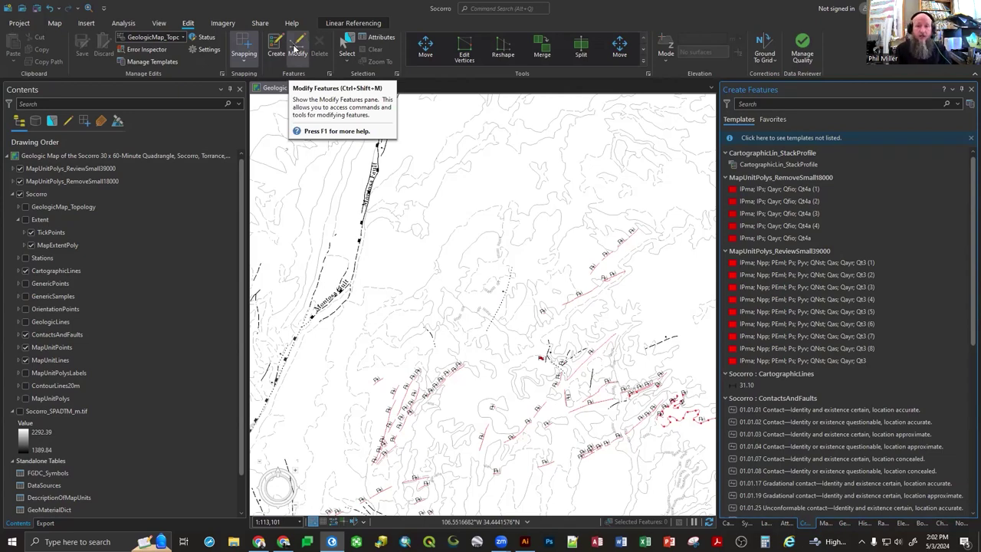
click(295, 48)
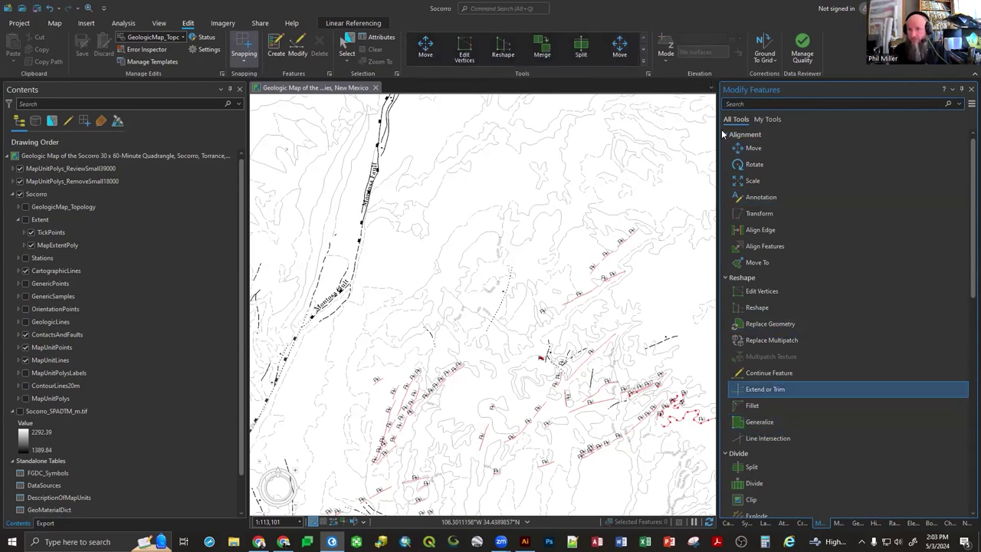
Add the Continue Feature tool to the favorite editing tools.
click(643, 62)
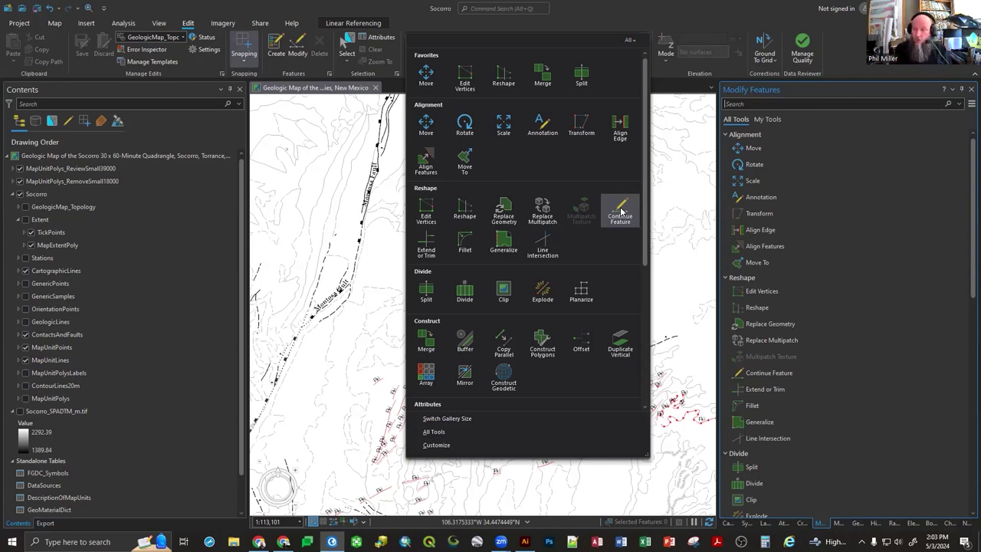
right_click(621, 211)
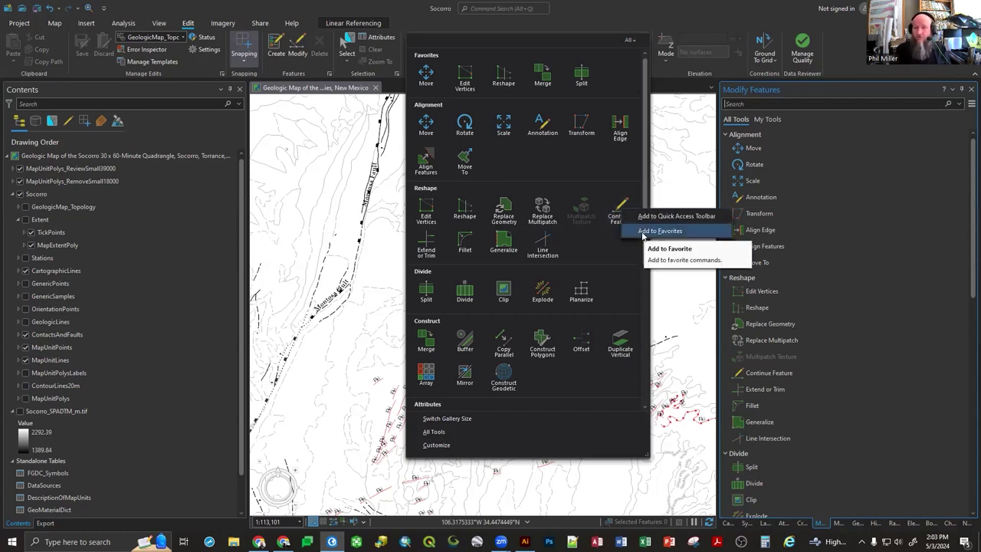
click(642, 232)
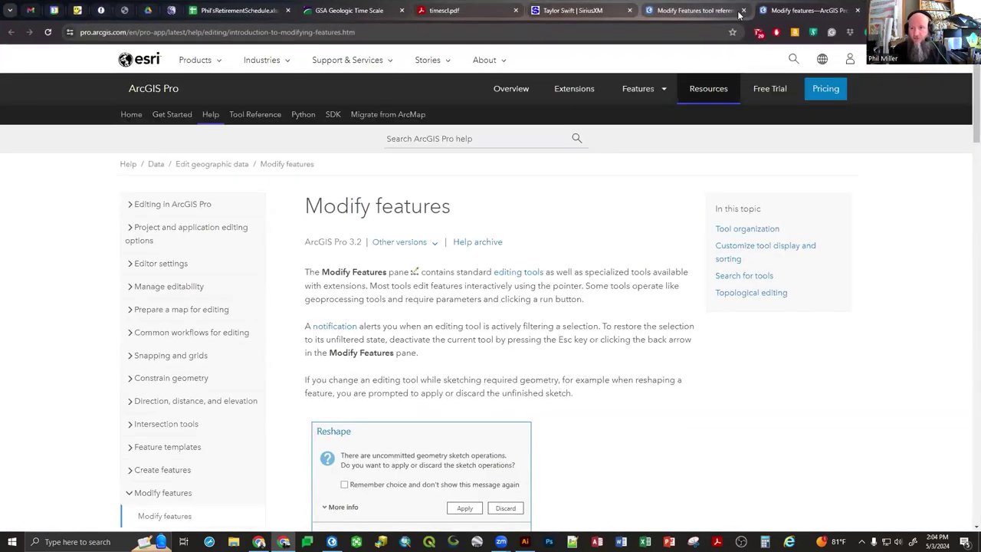
In the browser, close the extra documentation page and review the alignment, attribute, COGO and construct tables of the Modify Features tool reference.
click(743, 11)
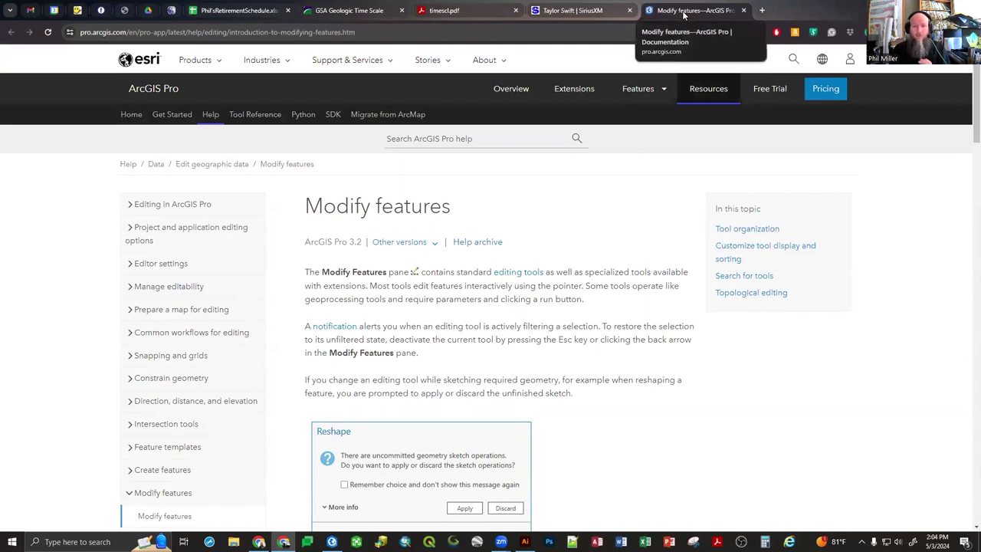
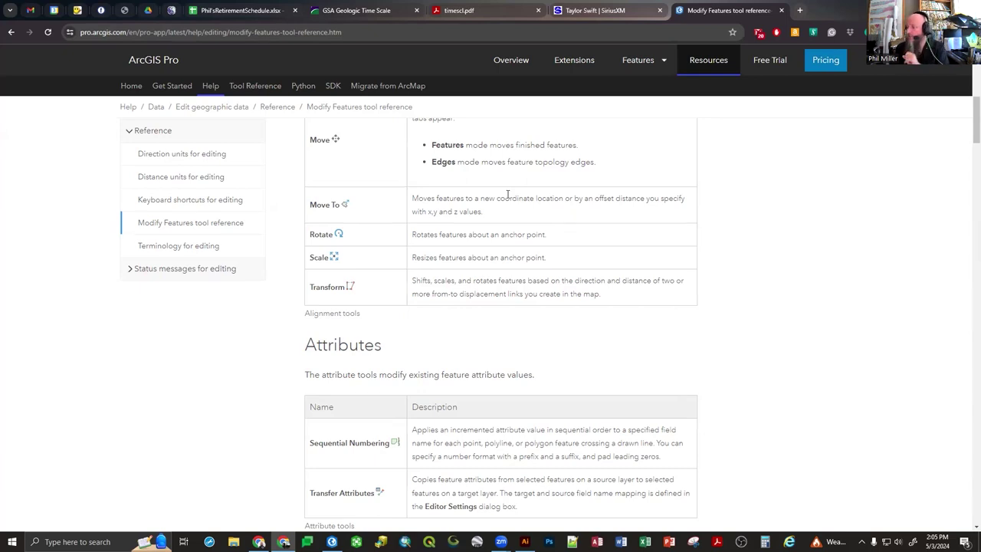
scroll(512, 207, down, 3)
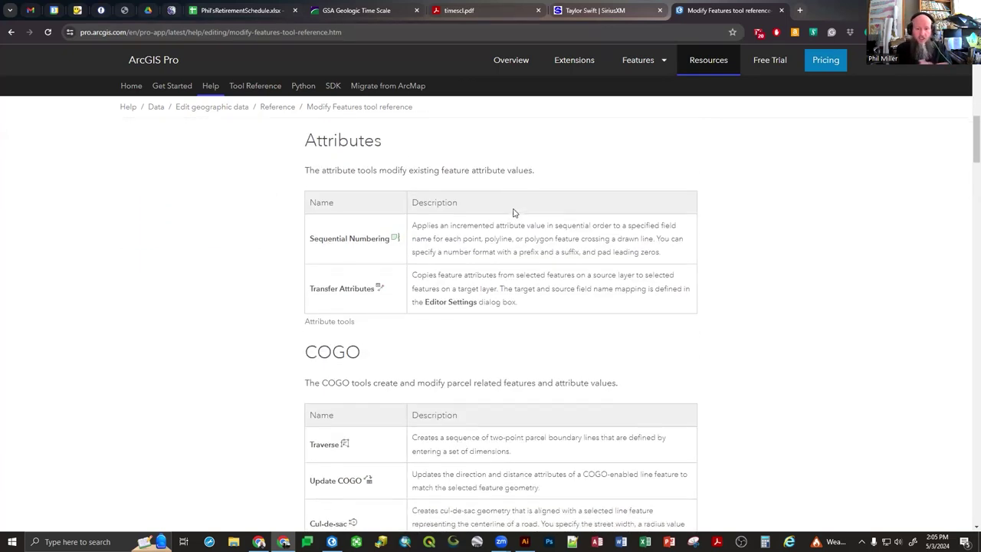
scroll(514, 212, down, 20)
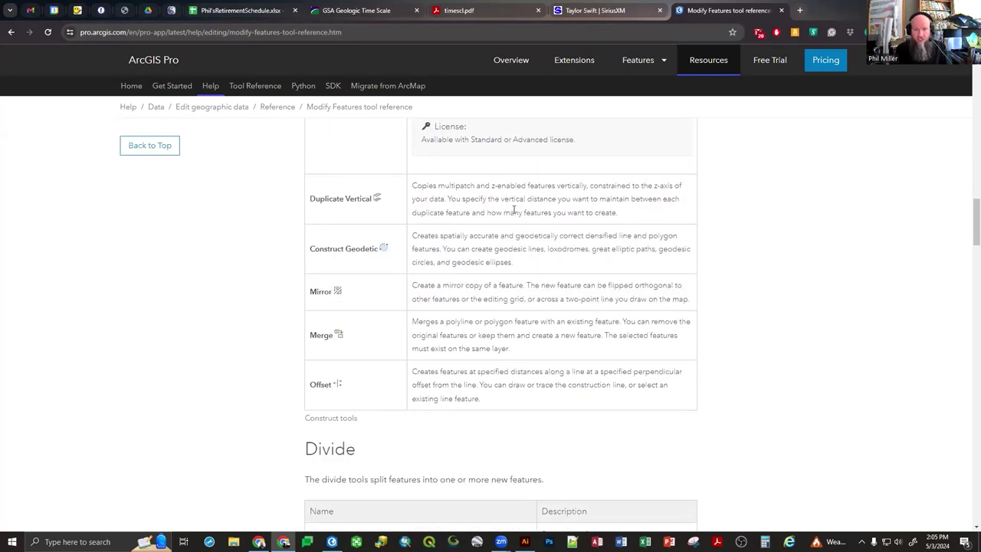
scroll(513, 214, up, 5)
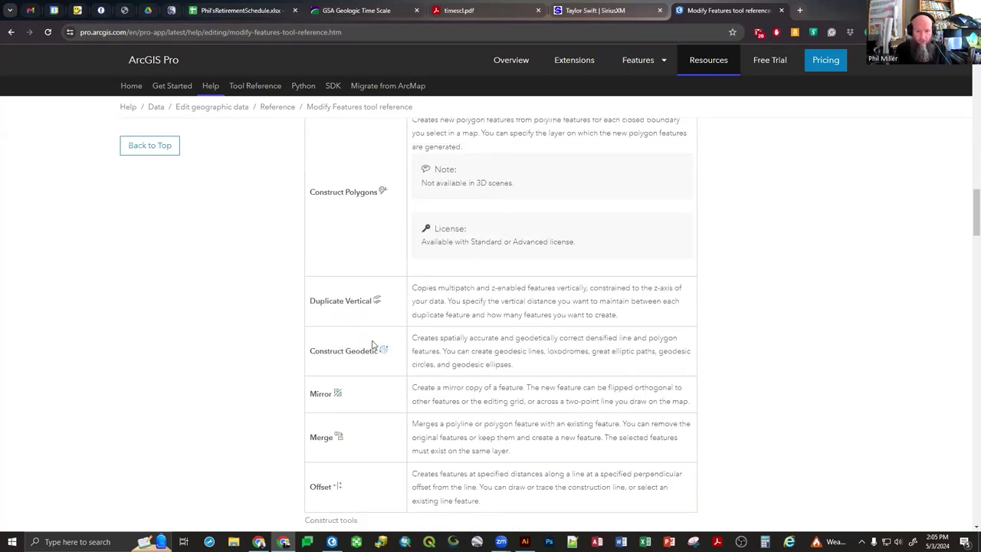
scroll(388, 335, up, 20)
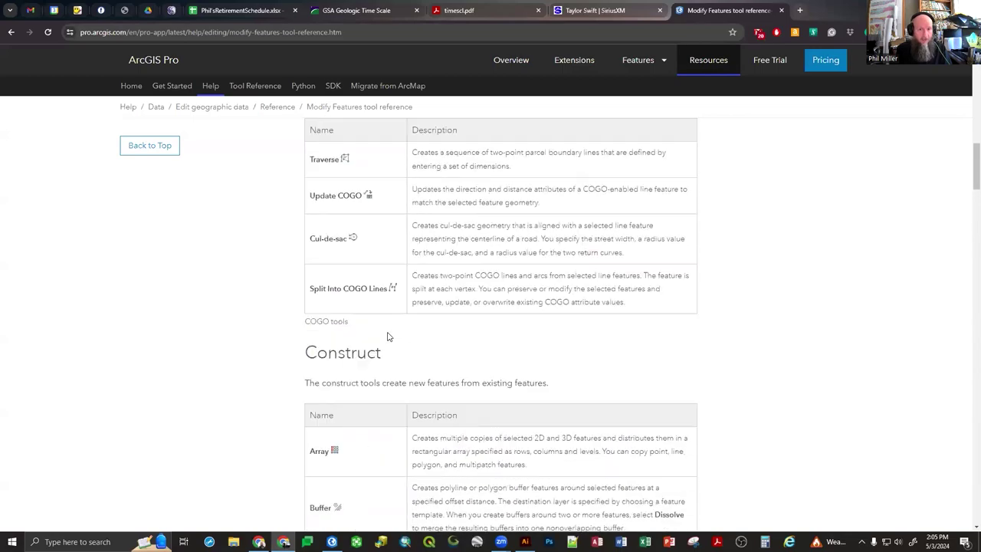
scroll(388, 335, down, 5)
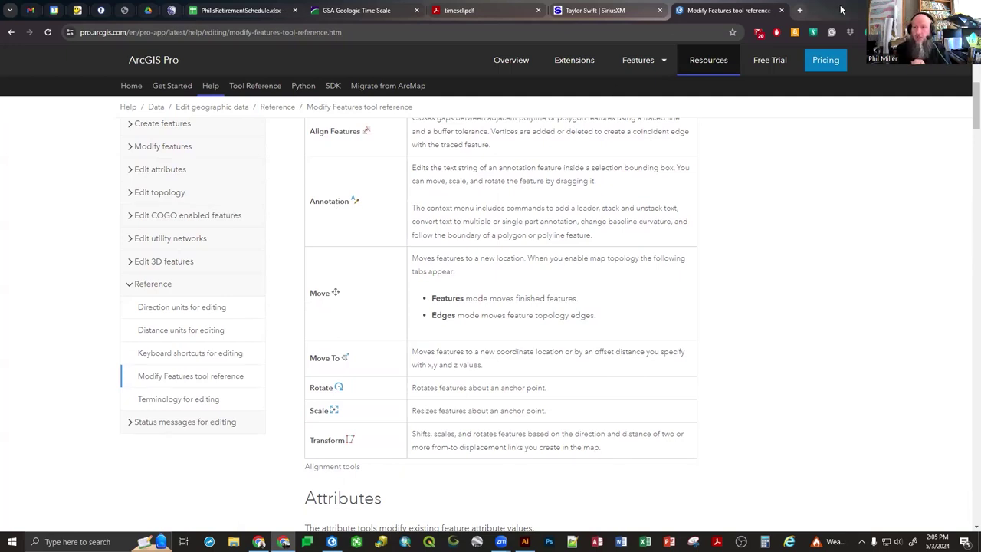
Switch to ArcGIS Pro and look through the full list of Modify Features tools, from Alignment to Topographic.
key(alt+Tab)
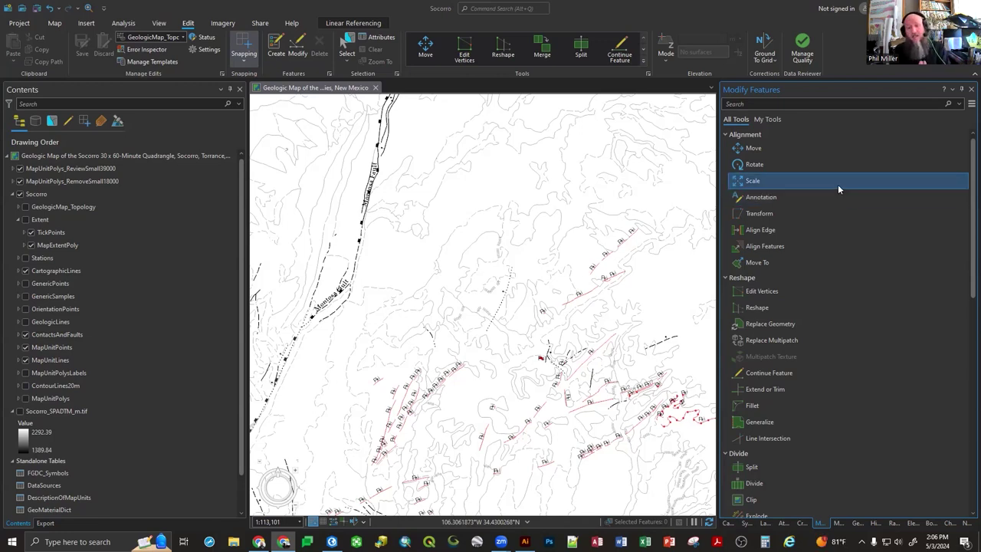
scroll(838, 187, down, 1)
scroll(837, 298, down, 10)
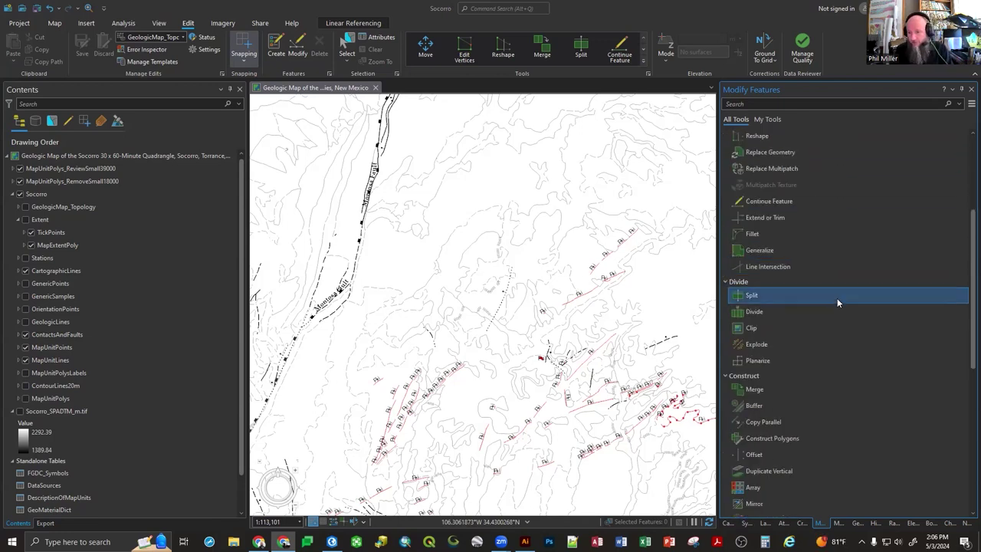
scroll(837, 299, up, 8)
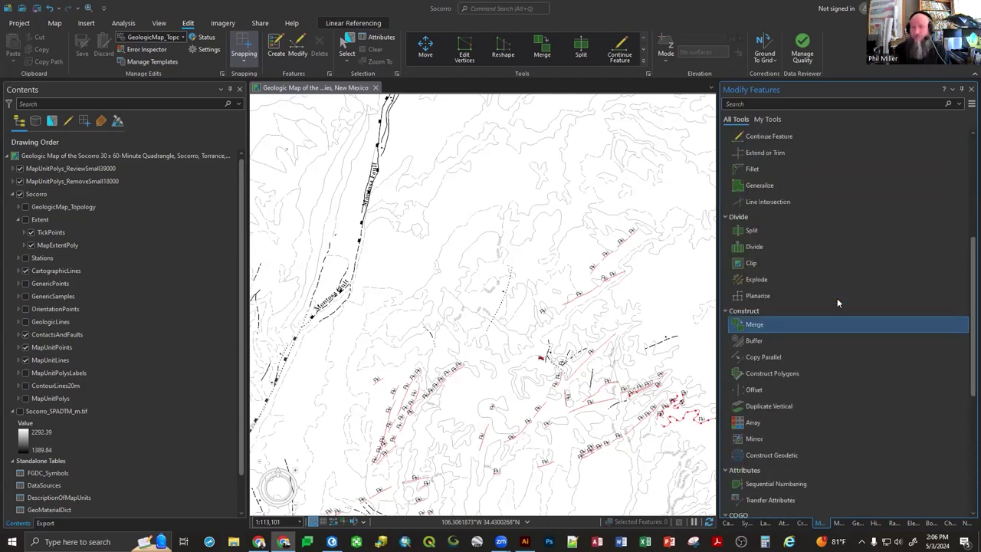
scroll(837, 298, down, 8)
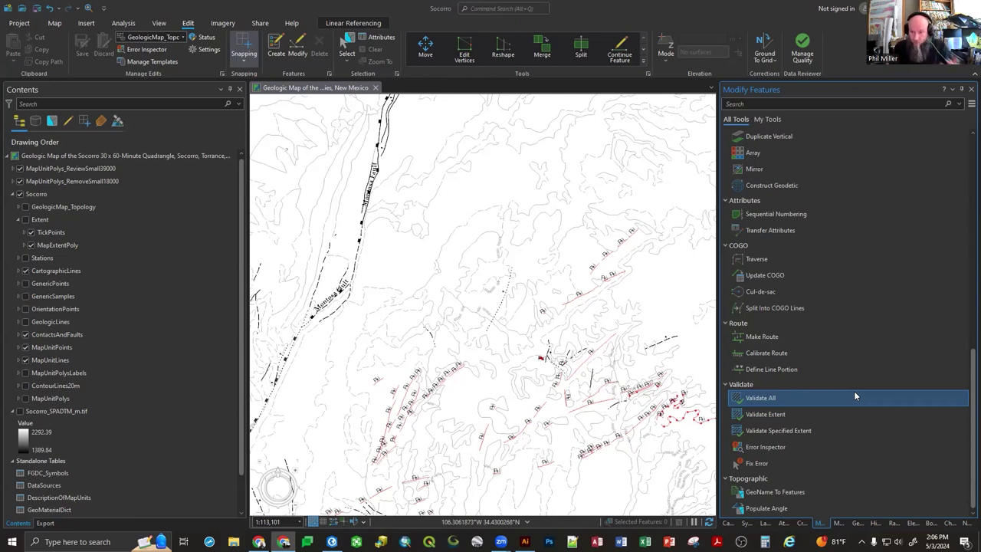
scroll(854, 379, up, 15)
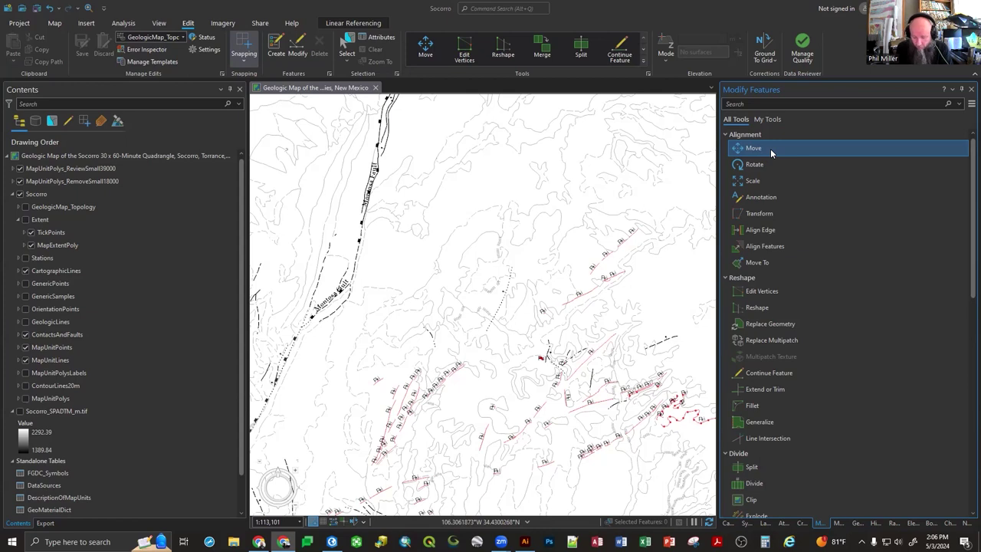
Select the short ContactsAndFaults line near the map's center and move it northward with the Move tool.
click(457, 229)
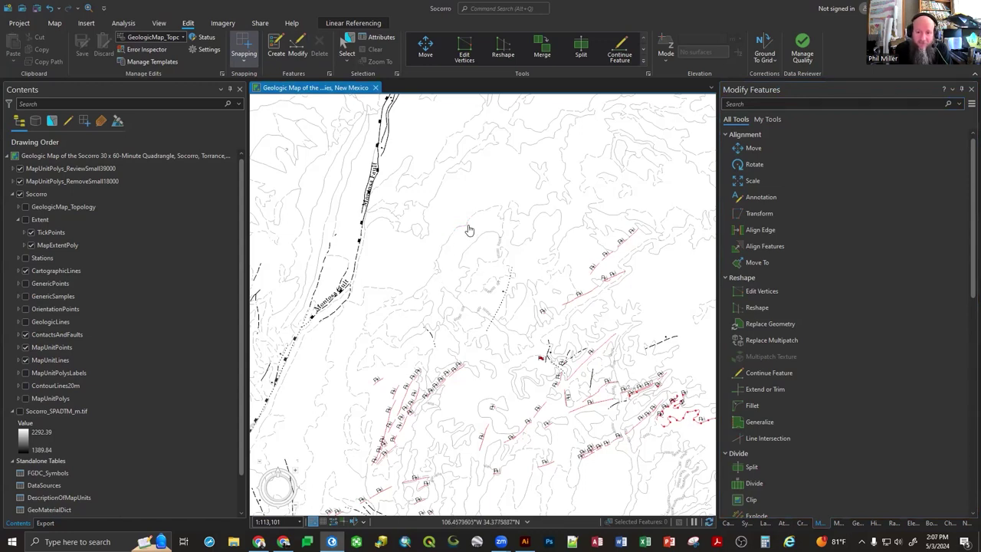
click(347, 42)
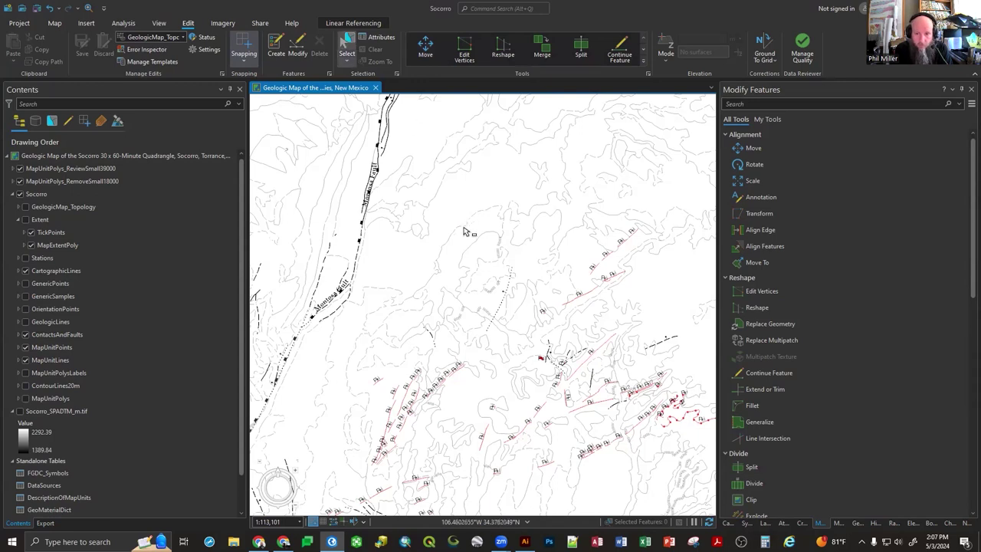
click(464, 230)
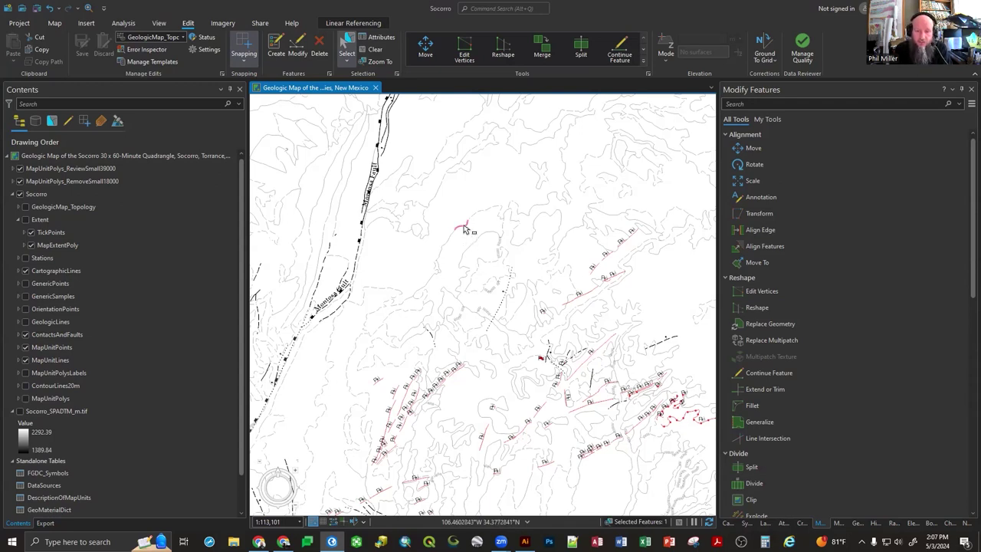
drag(464, 228, 464, 199)
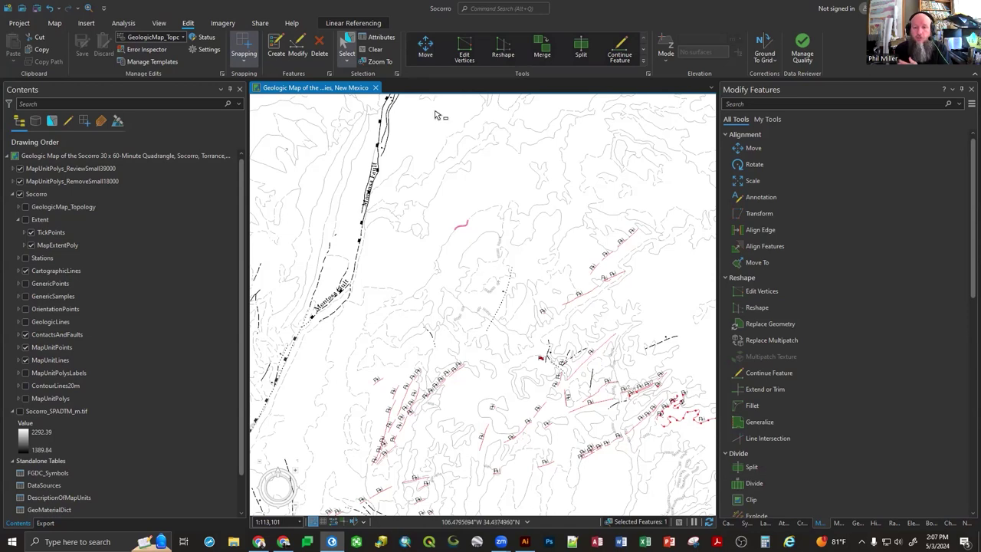
click(426, 46)
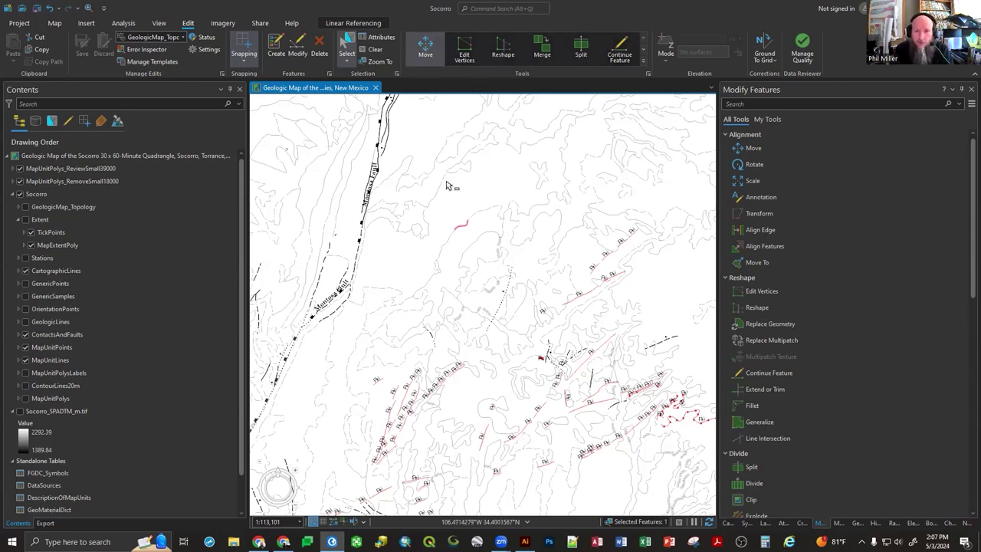
click(461, 223)
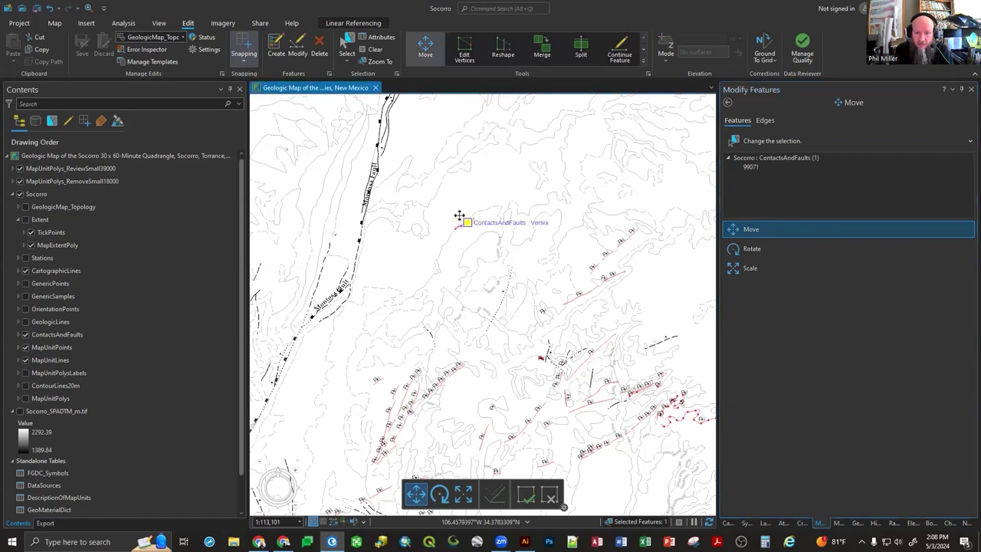
drag(459, 217, 470, 180)
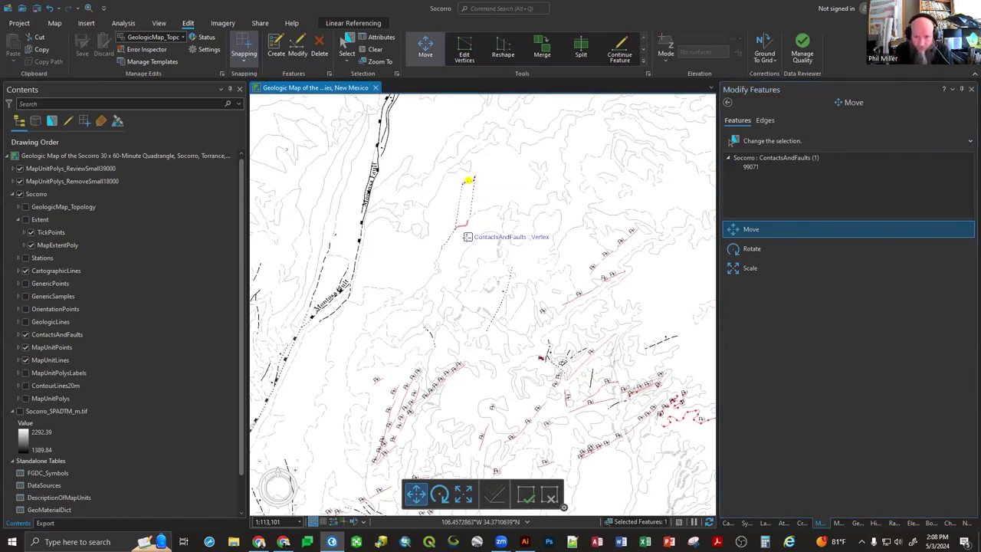
key(F2)
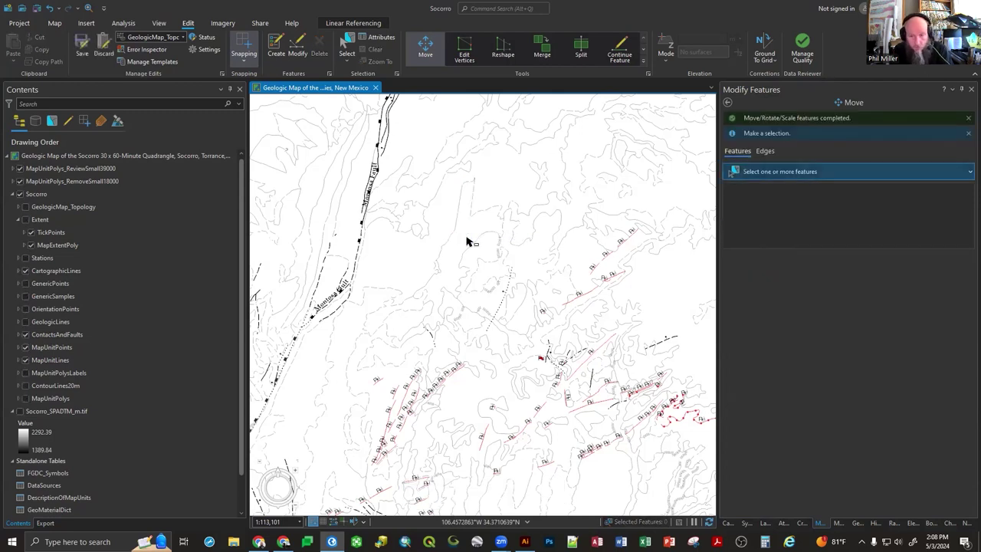
Move the hooked ContactsAndFaults segment northwest with the Move tool, and undo that move.
scroll(467, 241, up, 2)
scroll(470, 242, up, 3)
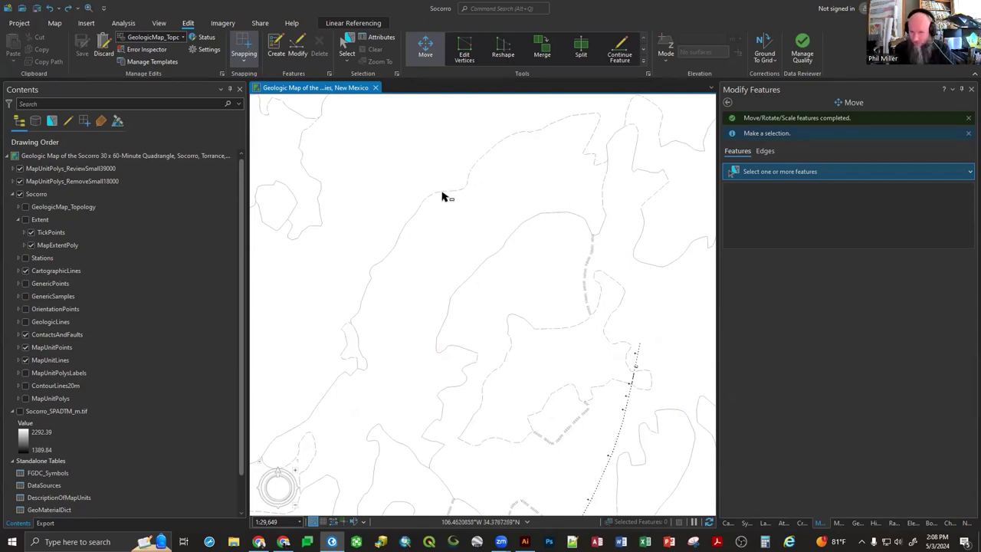
click(484, 263)
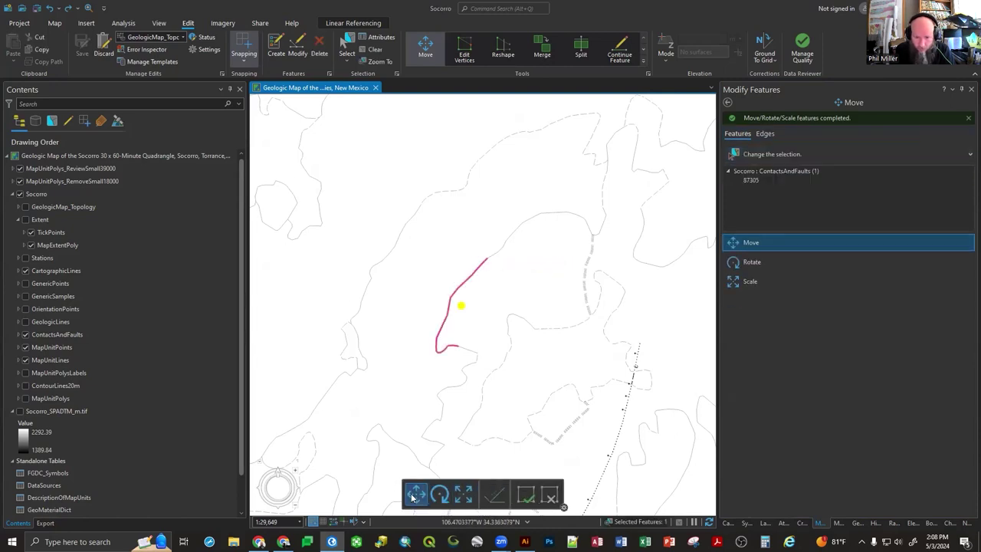
drag(457, 288, 428, 251)
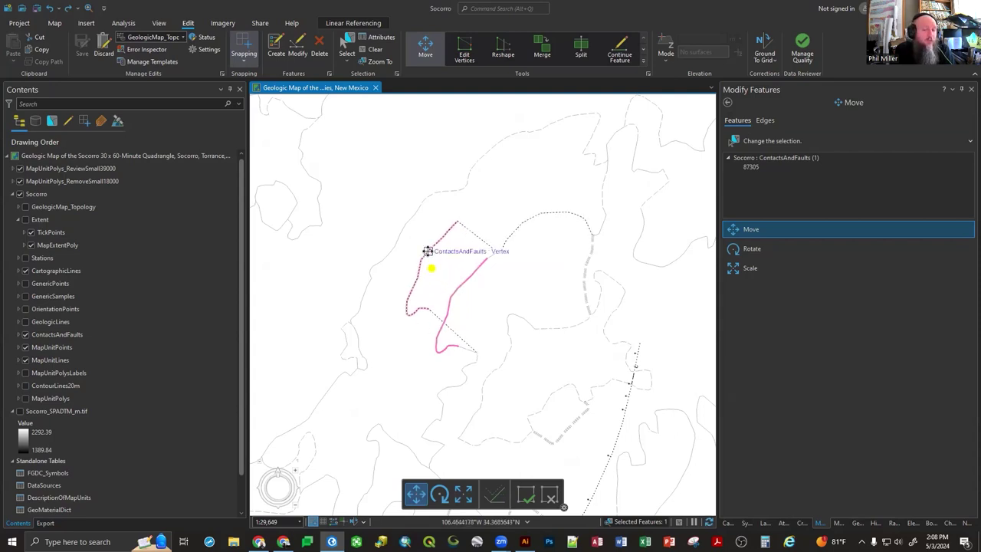
drag(428, 251, 428, 250)
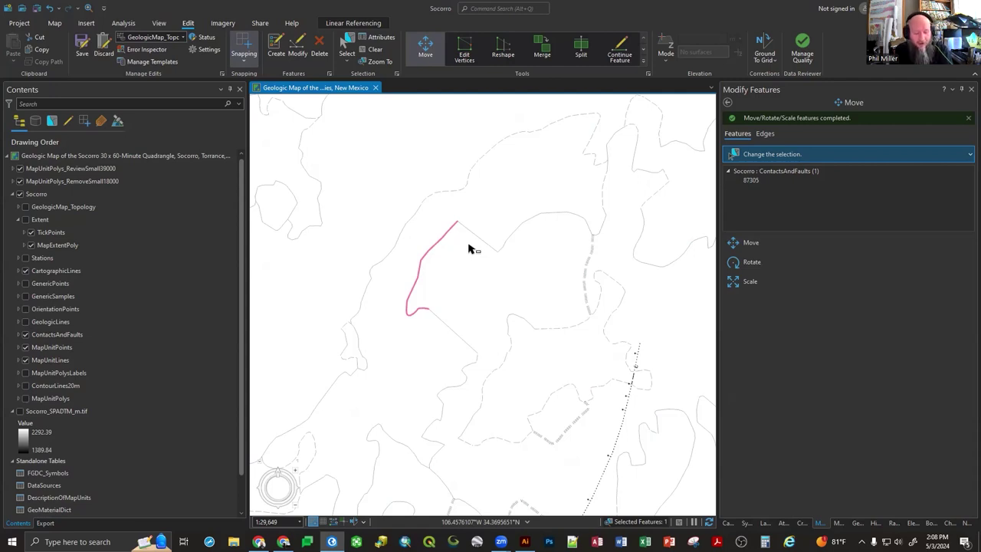
key(ctrl+z)
Turn on the OrientationPoints layer in the Socorro group.
scroll(652, 323, down, 2)
scroll(653, 323, down, 1)
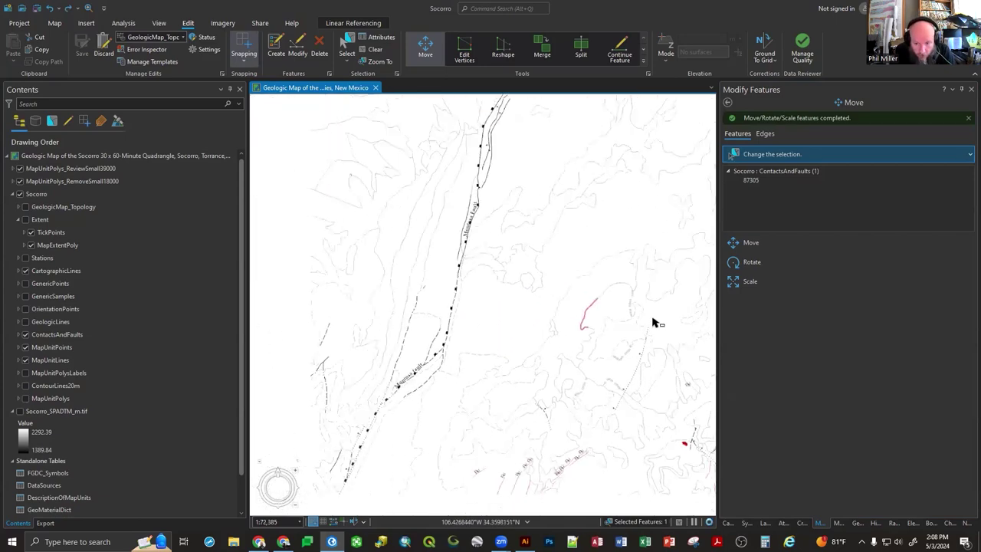
scroll(652, 323, down, 2)
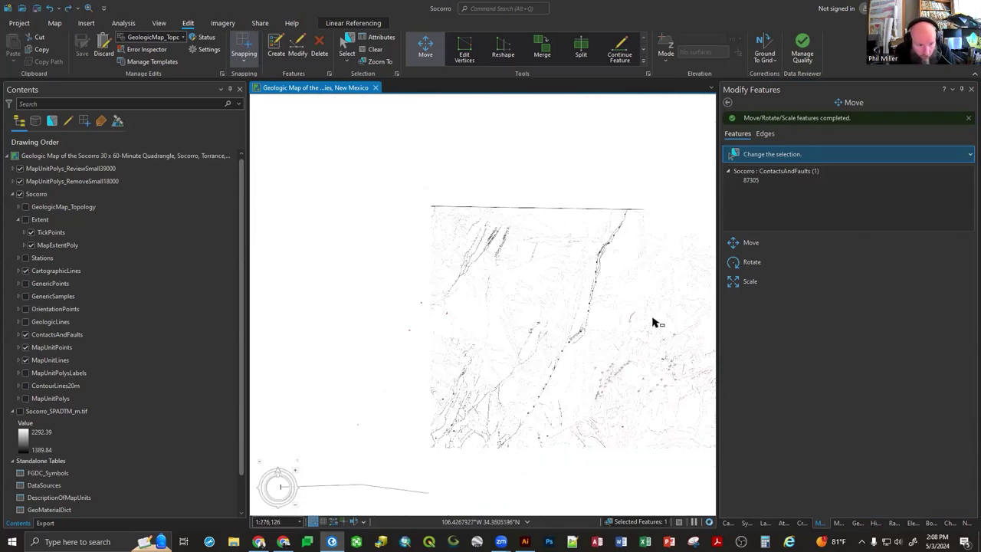
click(24, 309)
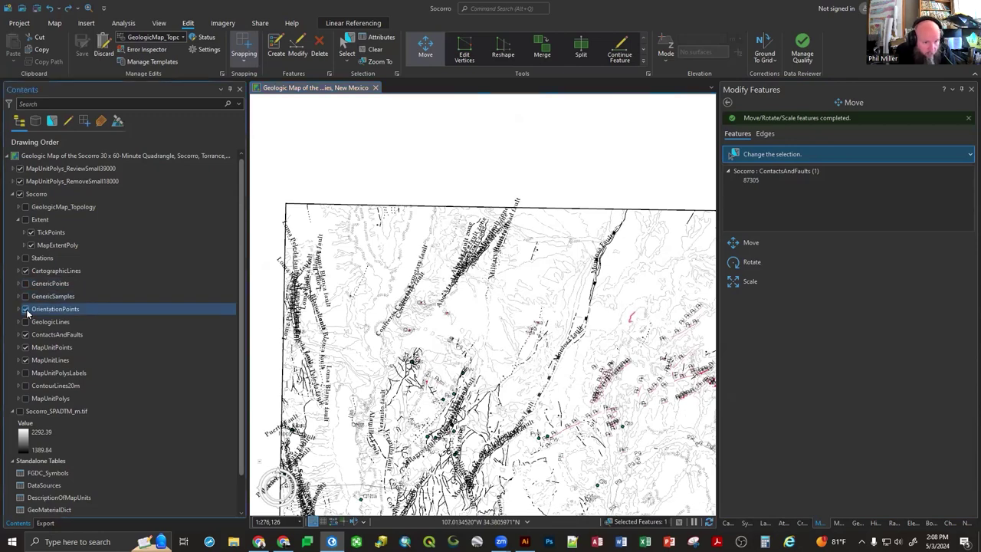
Move the OrientationPoints feature east of the Contreras Cemetery fault northward, and undo that move.
scroll(445, 294, up, 6)
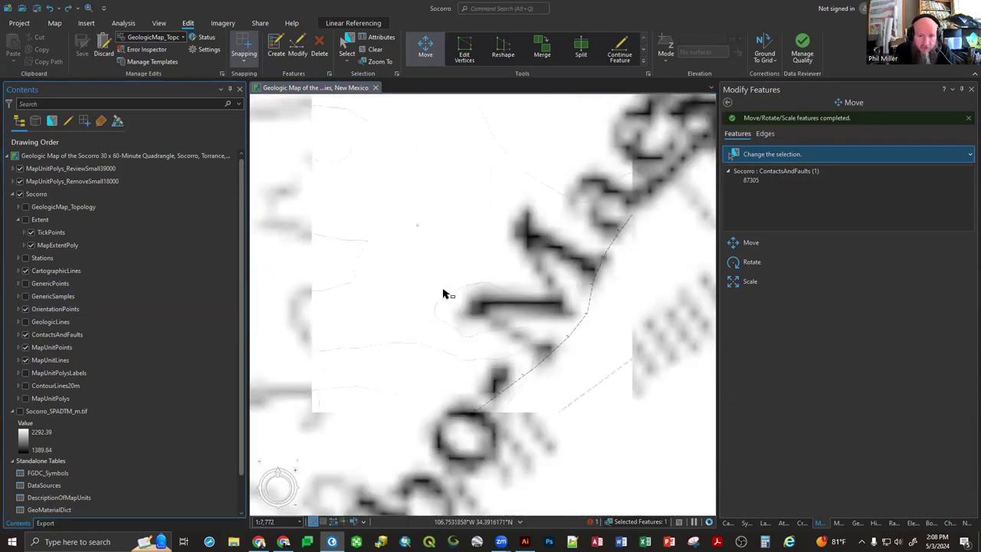
click(424, 247)
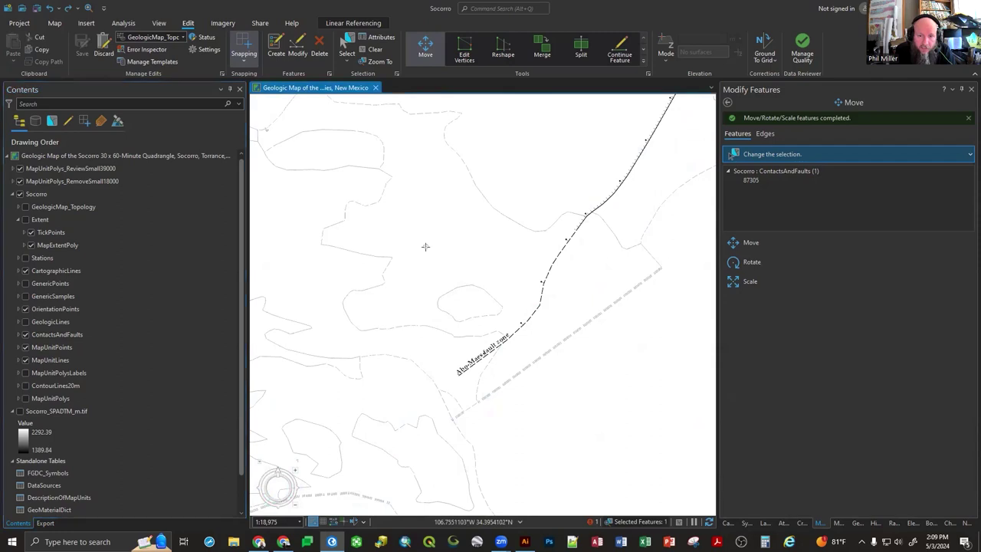
drag(426, 246, 428, 185)
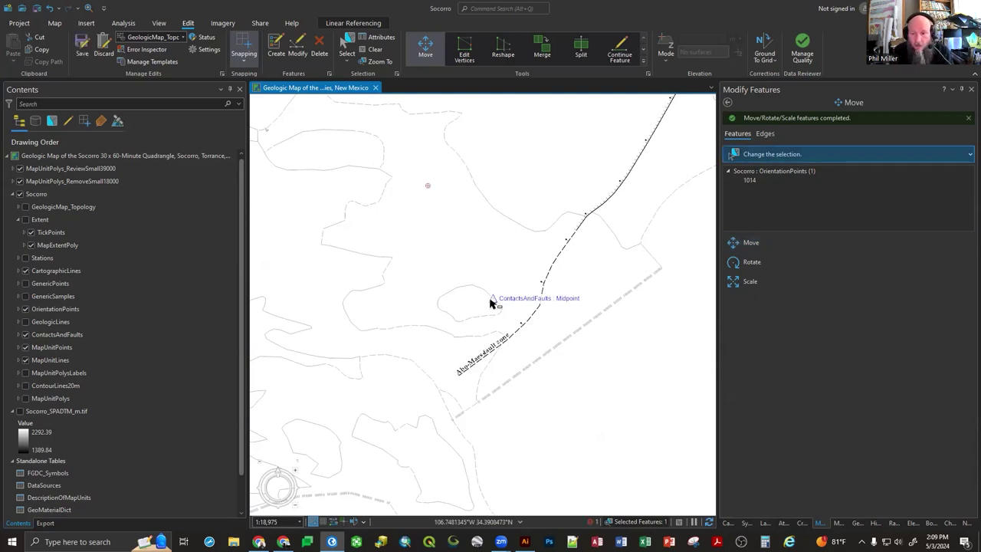
key(ctrl+z)
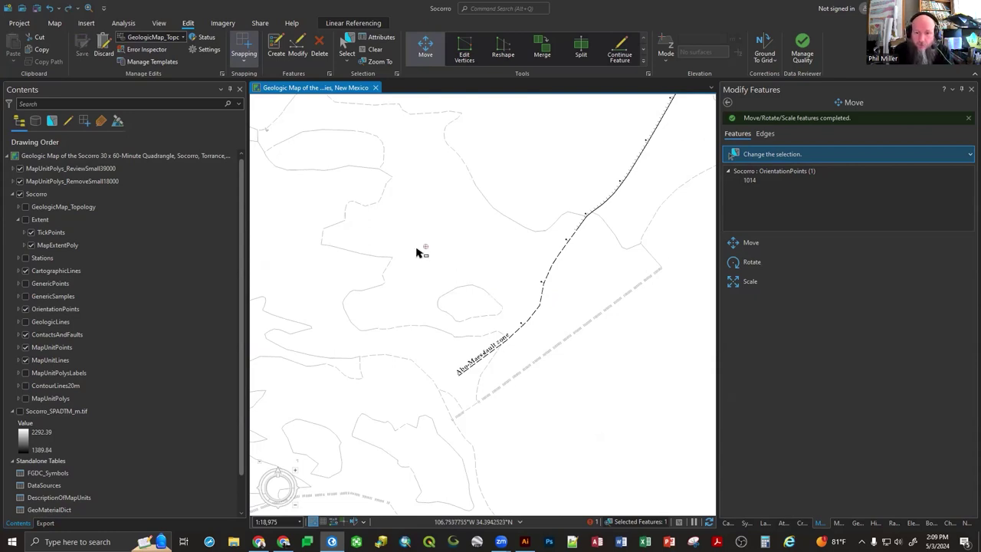
Move the same orientation point northward a second time, leave the move mode, and undo the move.
click(426, 246)
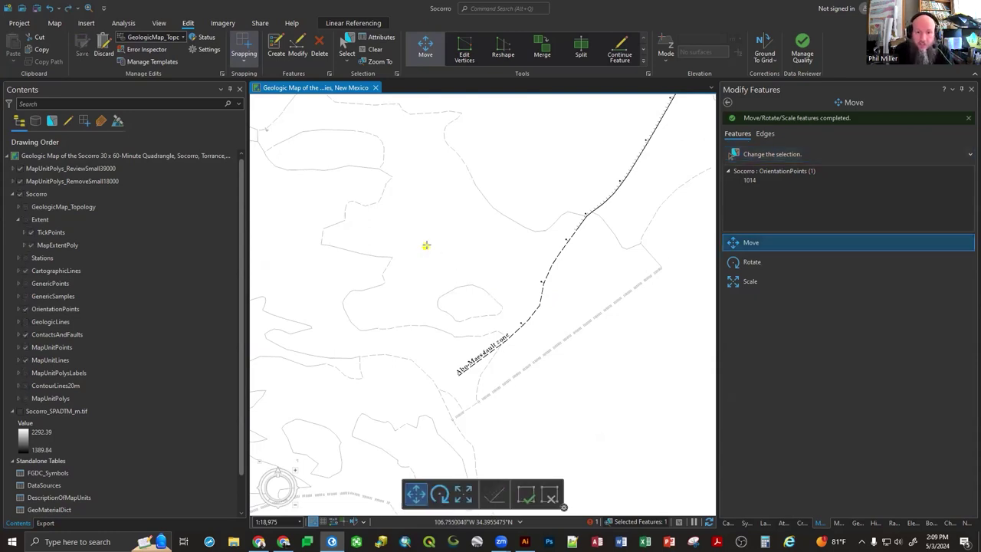
drag(426, 246, 423, 181)
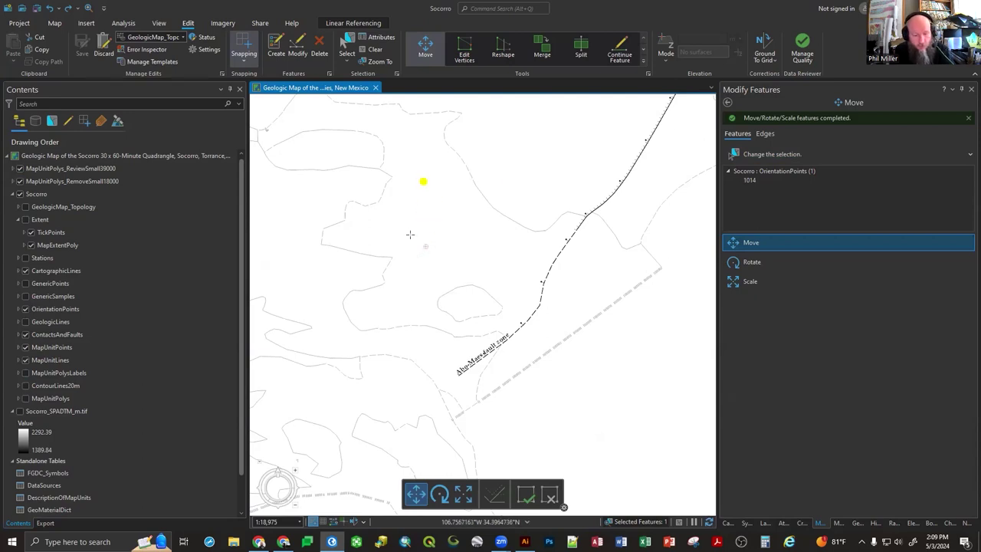
key(Escape)
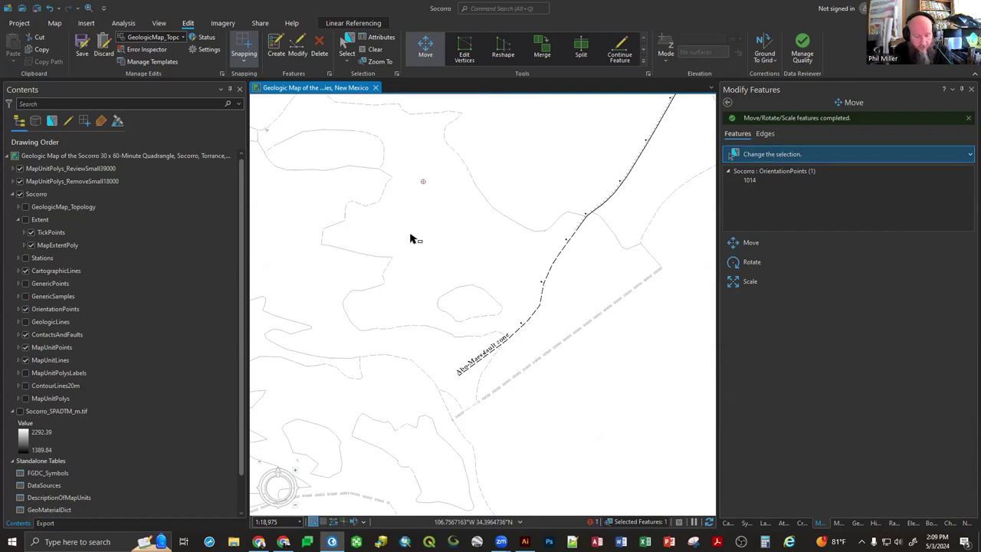
key(ctrl+z)
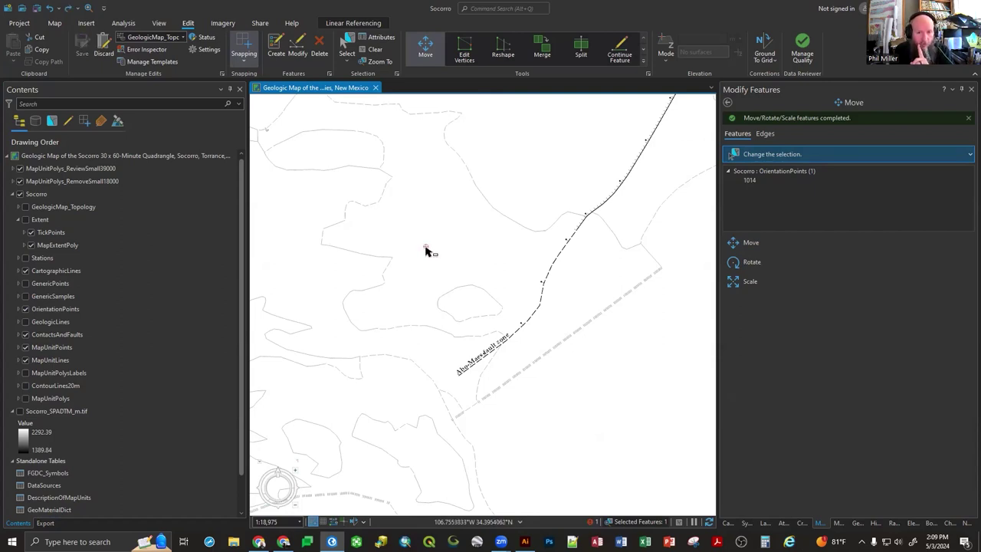
Move that orientation point slightly north once more, and select the orientation point west of the Contreras Cemetery fault.
key(m)
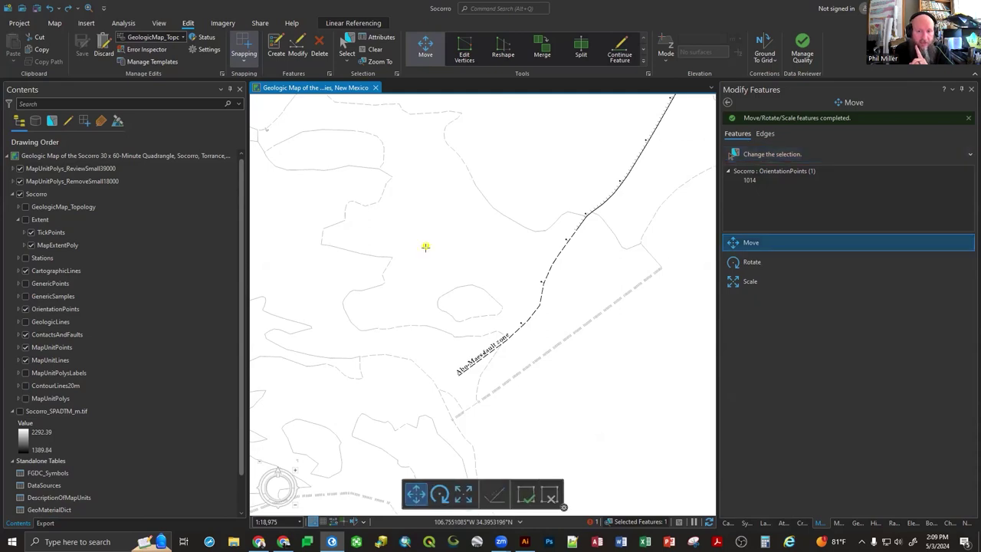
drag(426, 247, 421, 193)
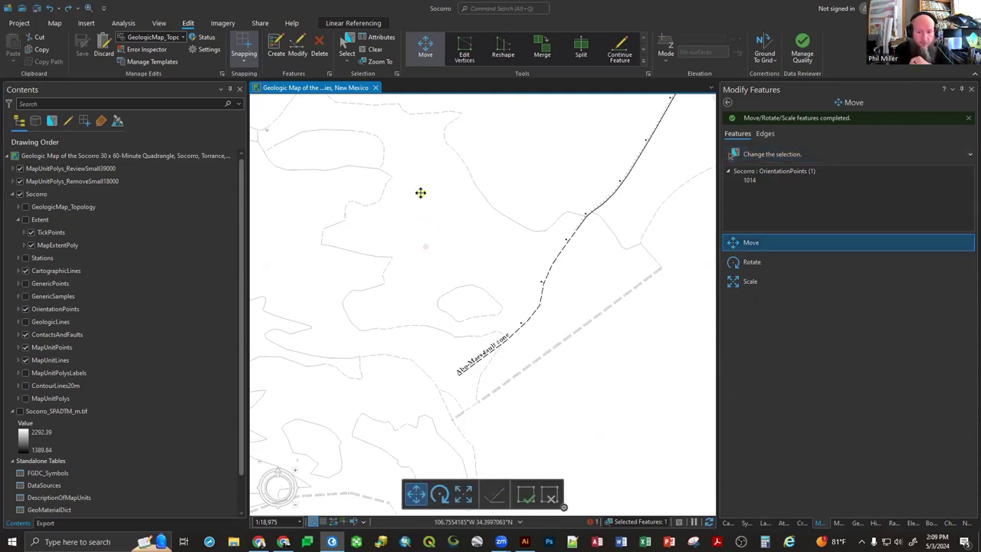
scroll(536, 250, down, 4)
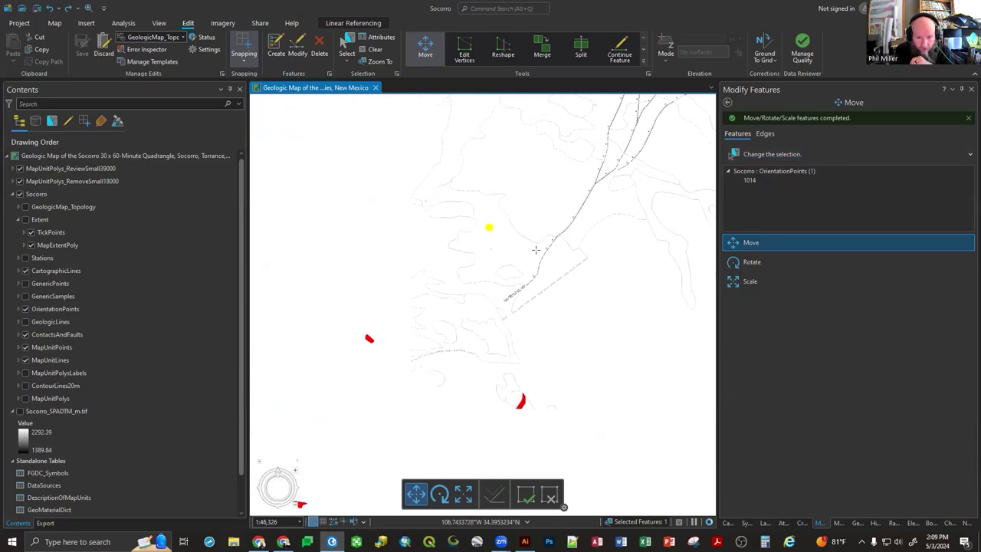
scroll(536, 250, down, 2)
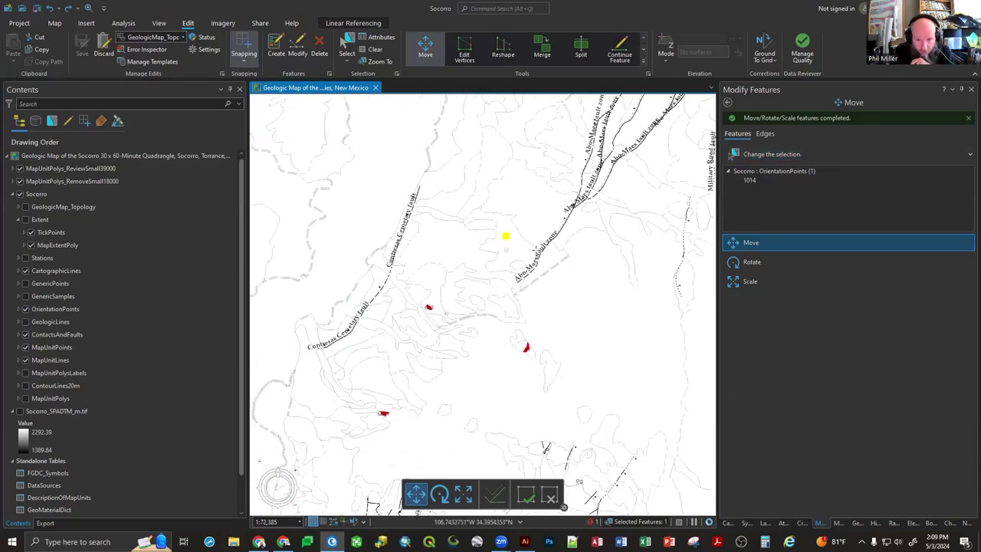
scroll(506, 250, down, 2)
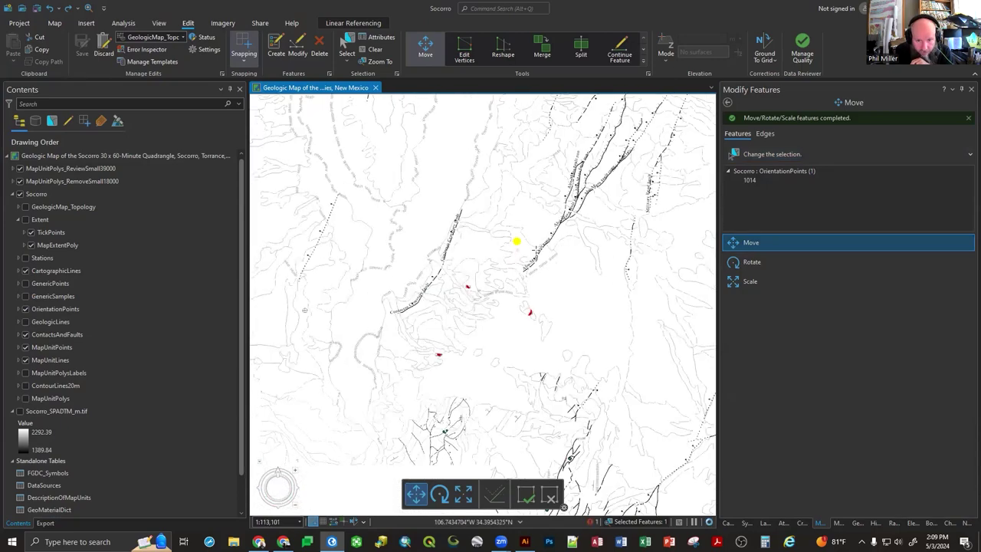
scroll(549, 278, down, 2)
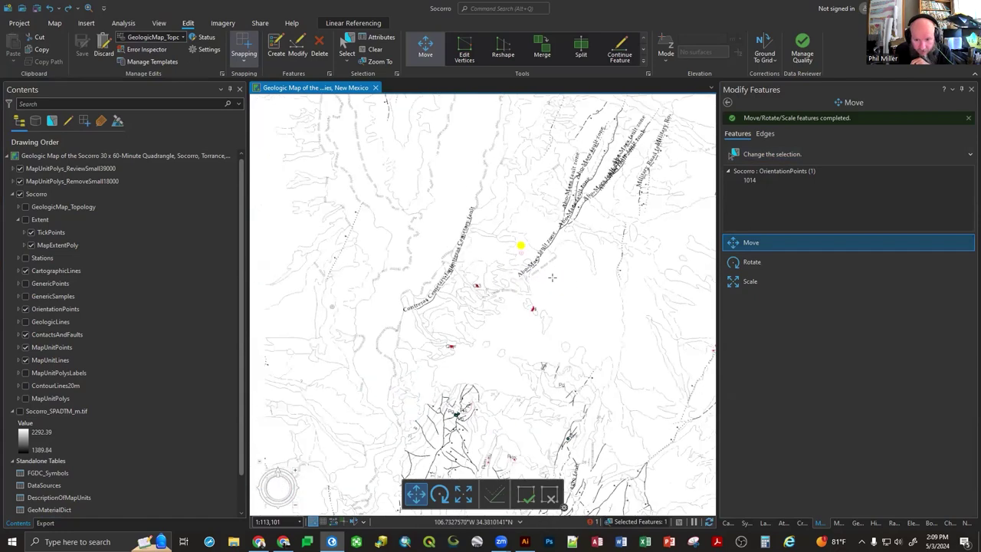
scroll(398, 297, up, 2)
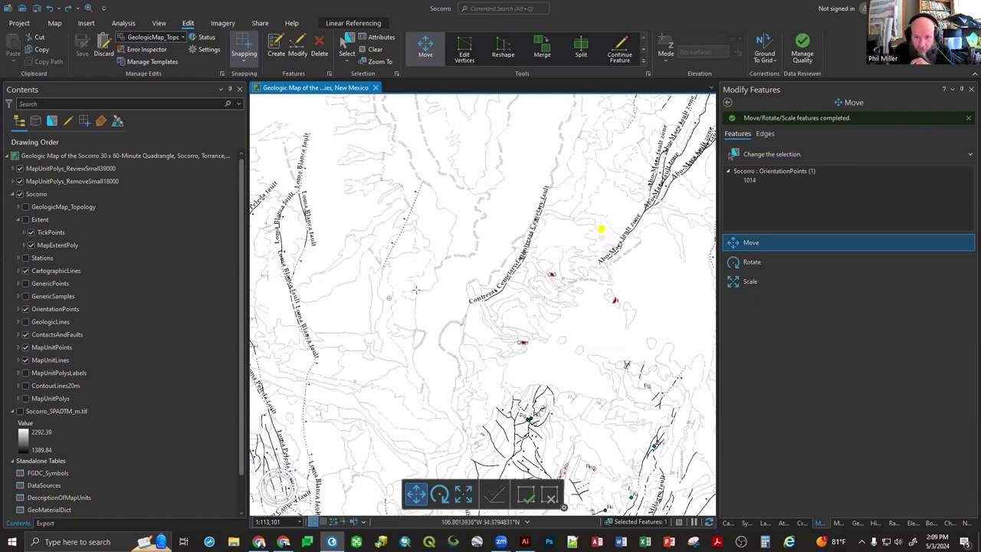
click(388, 298)
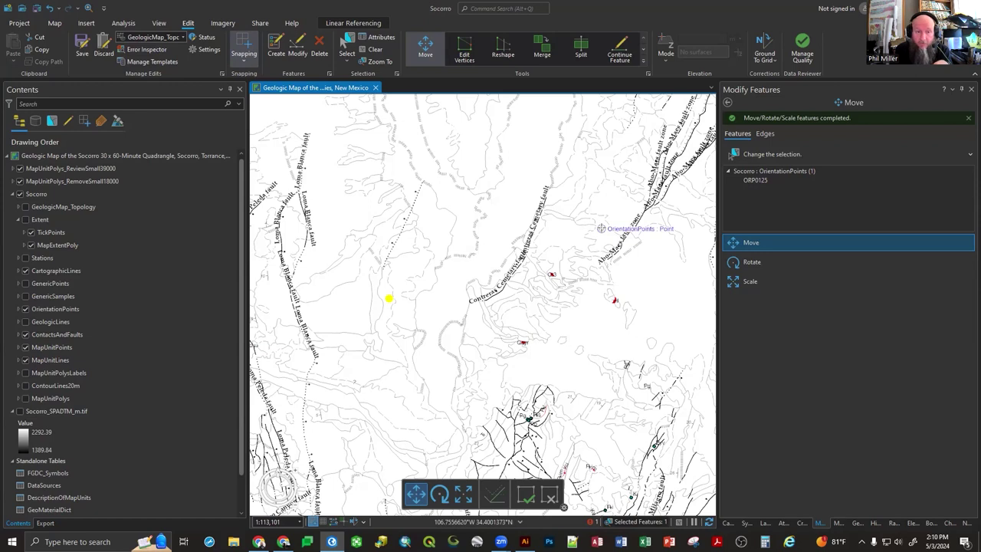
Undo and redo the first orientation point's move twice.
click(50, 9)
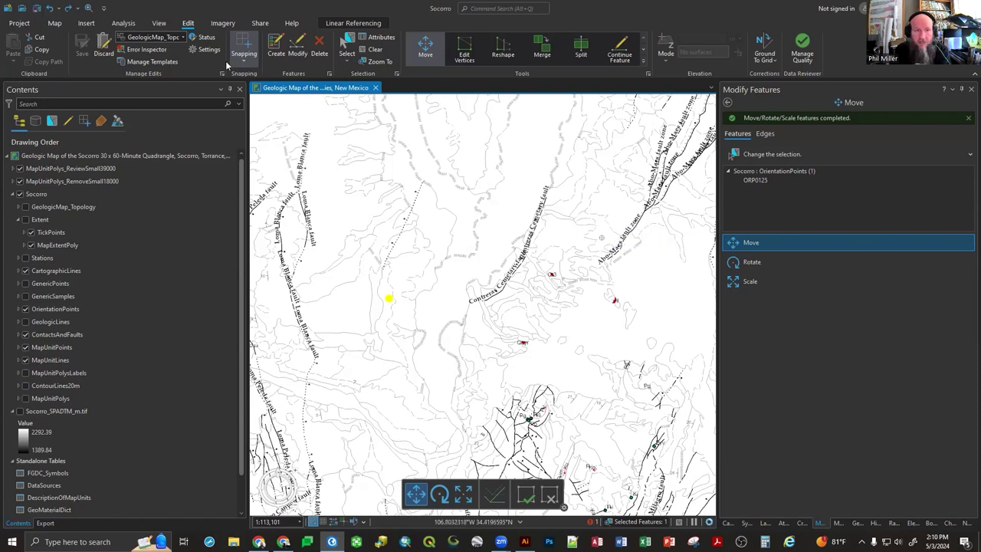
click(69, 9)
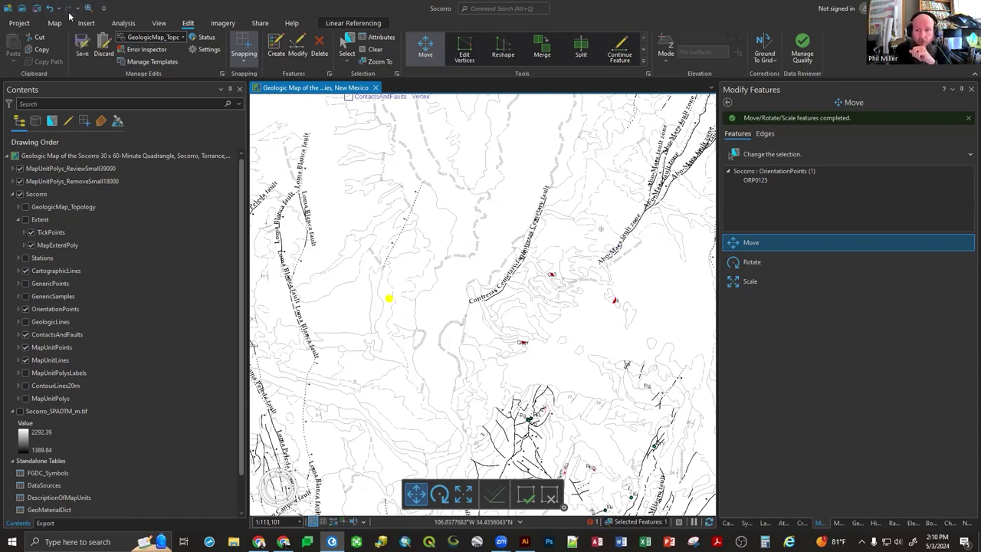
click(50, 10)
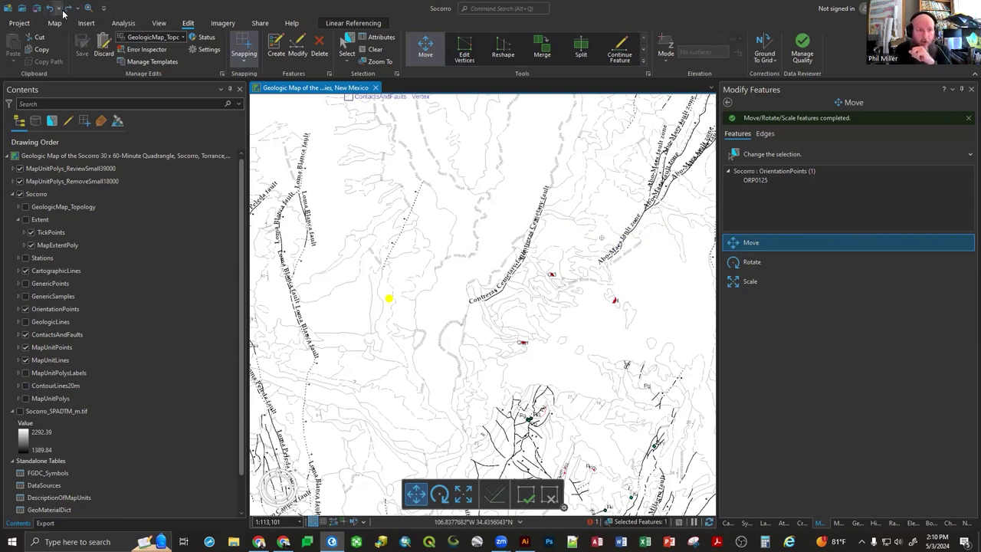
click(68, 9)
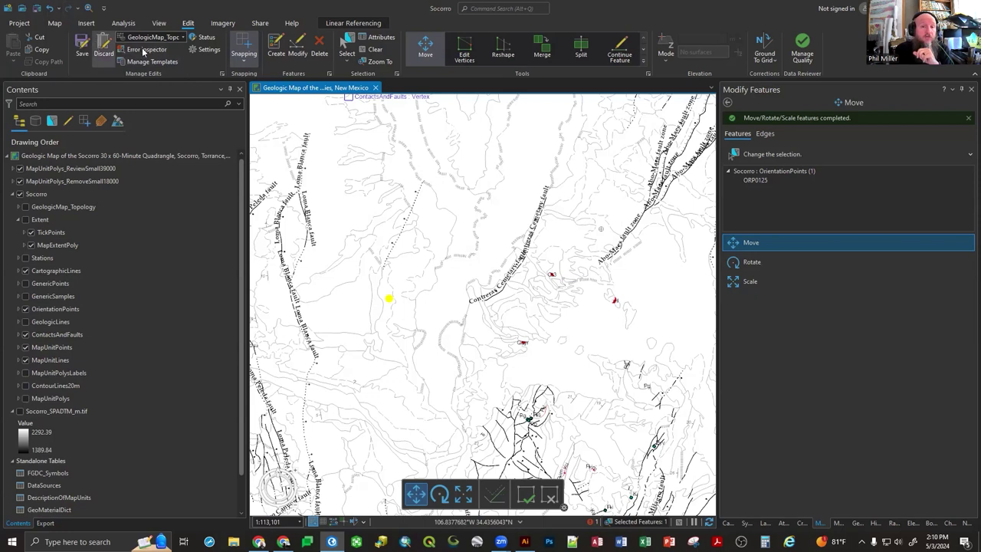
Move the western orientation point northeast, reselect the eastern one, end the move mode, and undo both points' moves.
drag(388, 297, 410, 266)
click(602, 228)
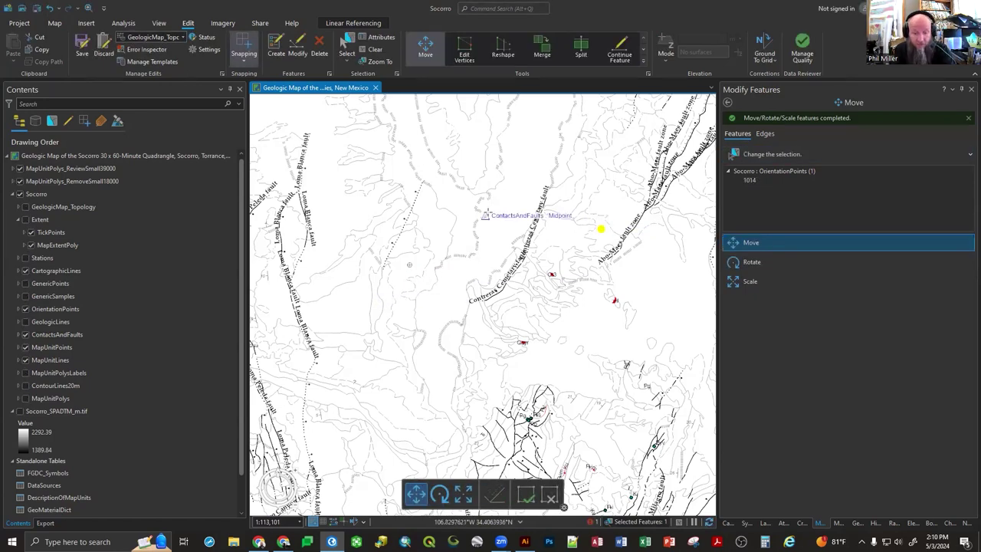
key(Escape)
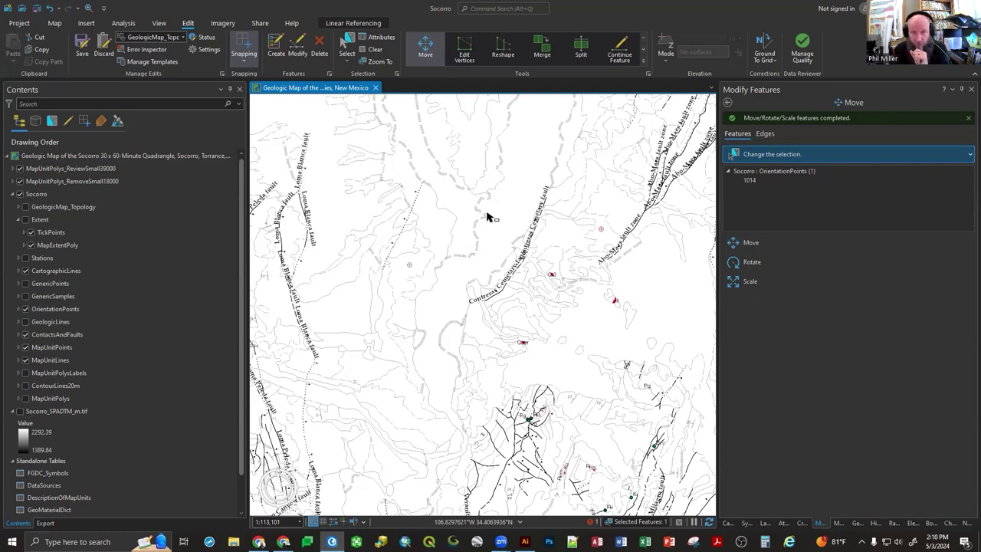
click(49, 8)
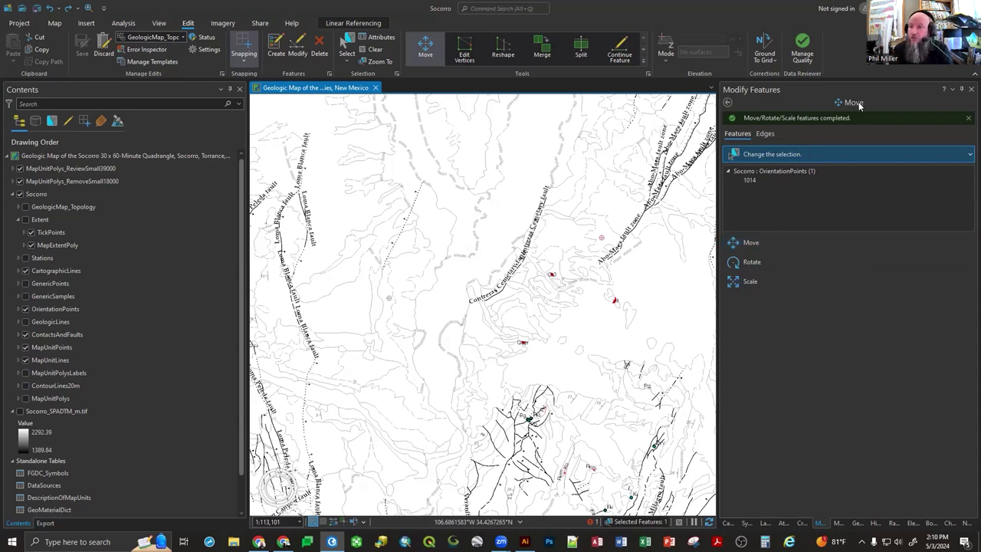
Select the short ContactsAndFaults segment northwest of the Contreras Cemetery fault and move its second vertex westward with Edit Vertices, finishing the edit.
click(768, 261)
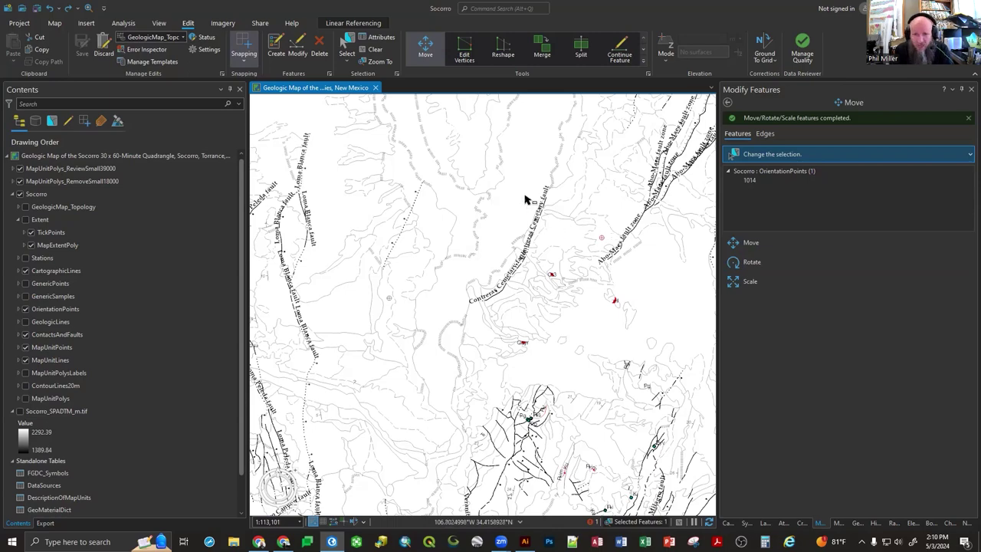
scroll(519, 142, up, 3)
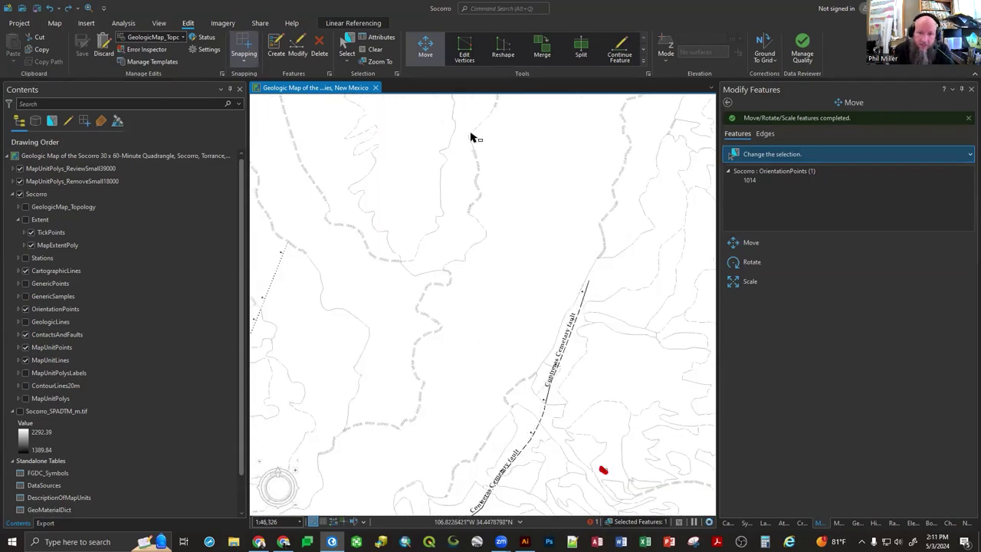
click(471, 136)
scroll(472, 138, up, 5)
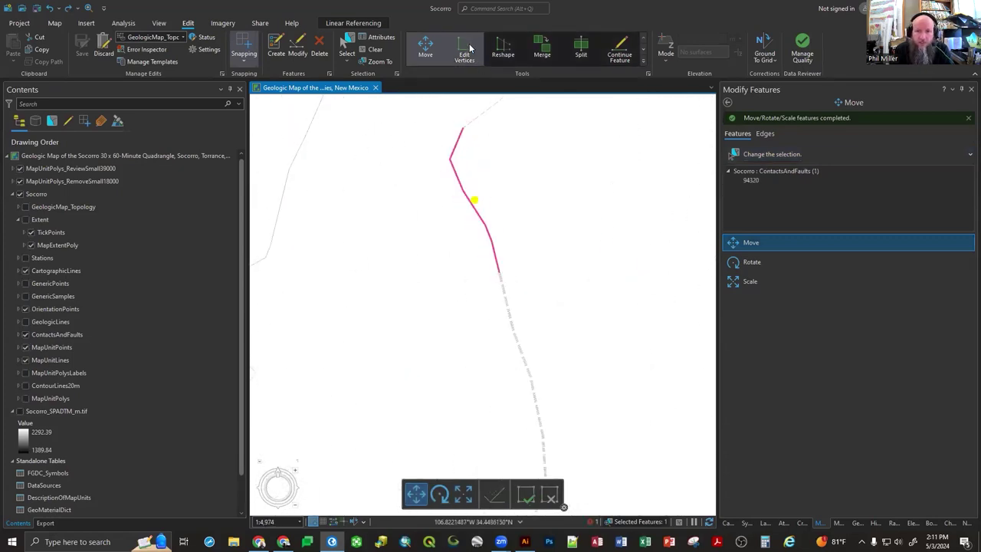
click(470, 49)
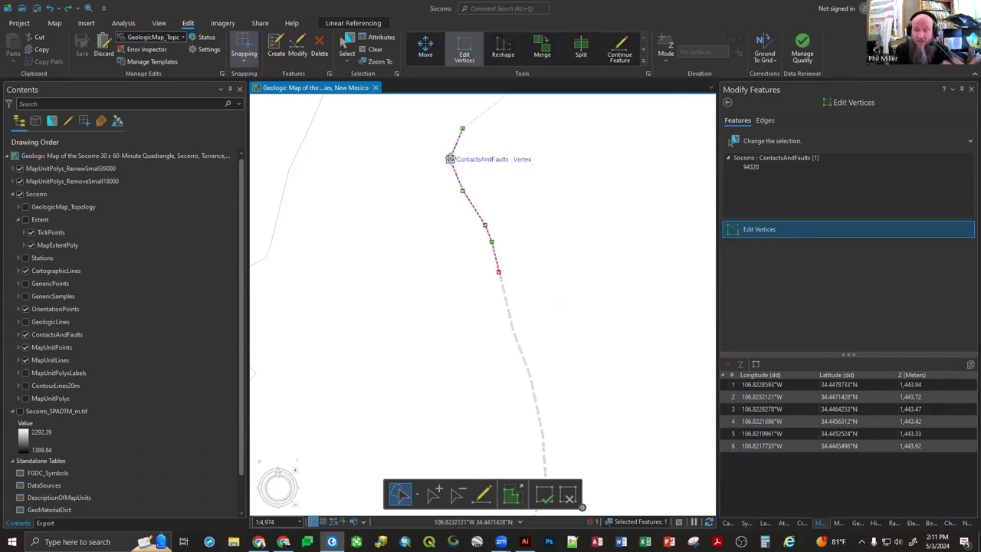
click(450, 158)
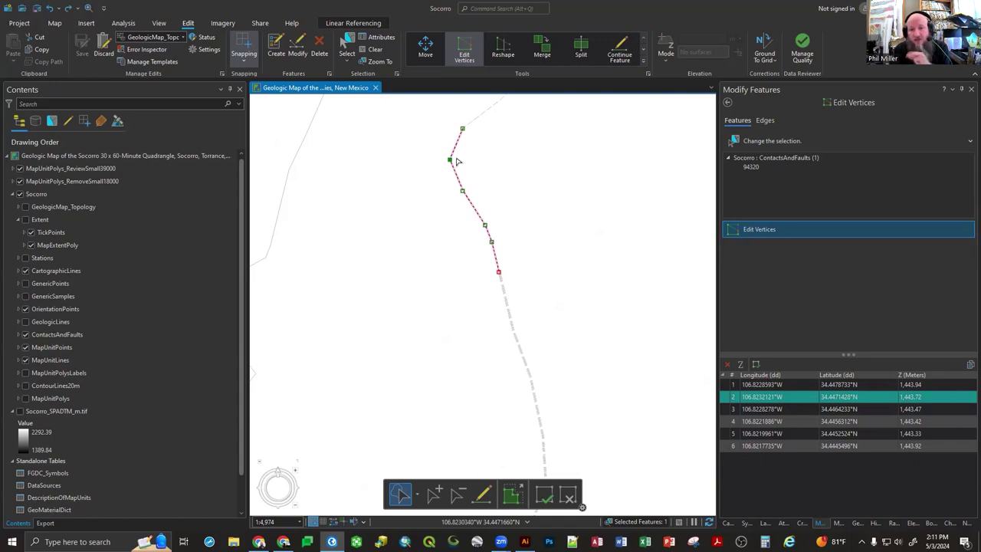
drag(455, 158, 416, 168)
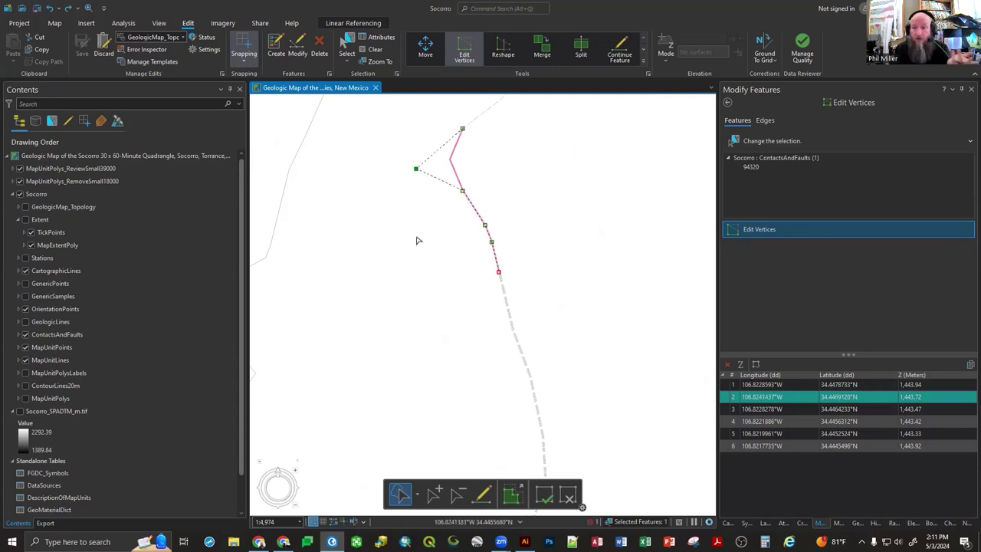
key(F2)
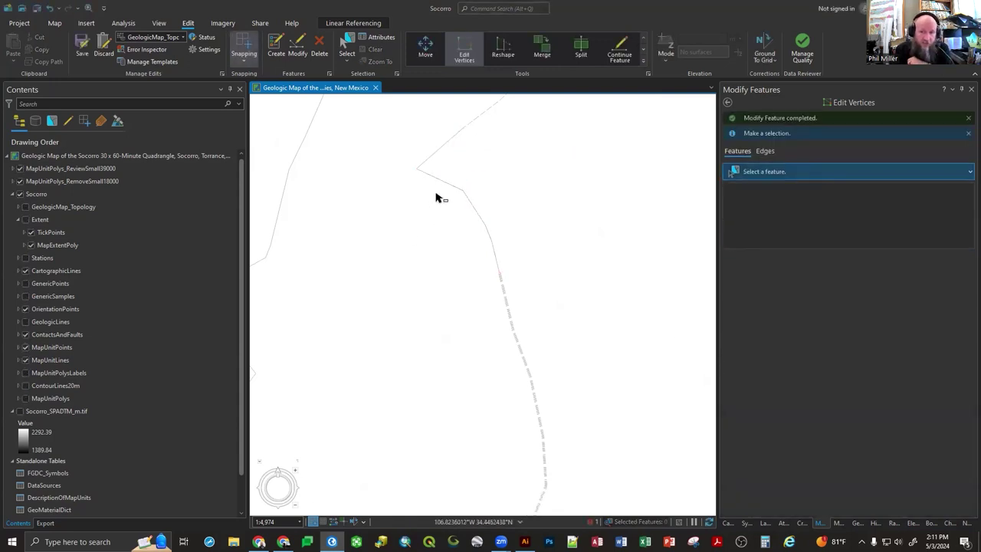
Reselect the edited ContactsAndFaults segment, reopen it in Edit Vertices, and select its vertices 2 through 5.
click(435, 178)
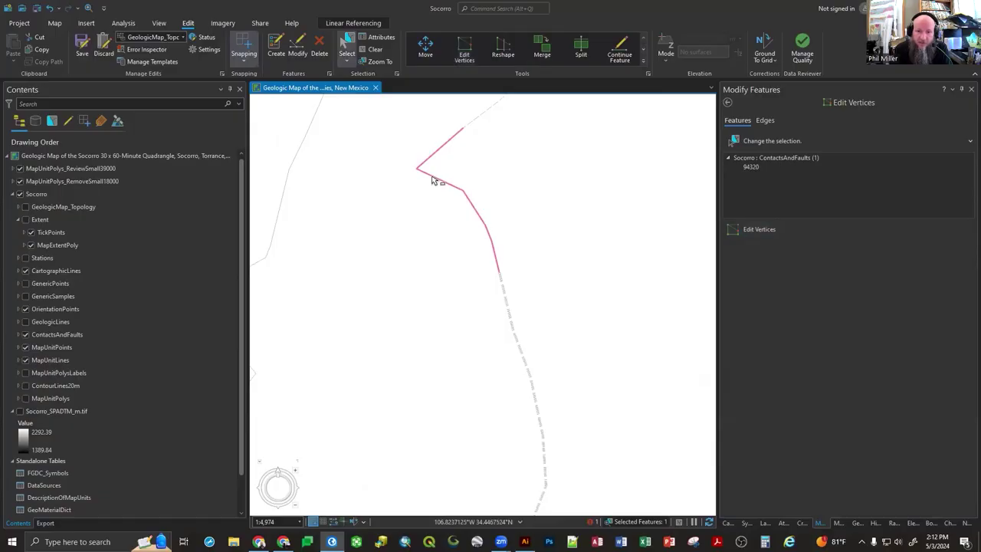
right_click(432, 180)
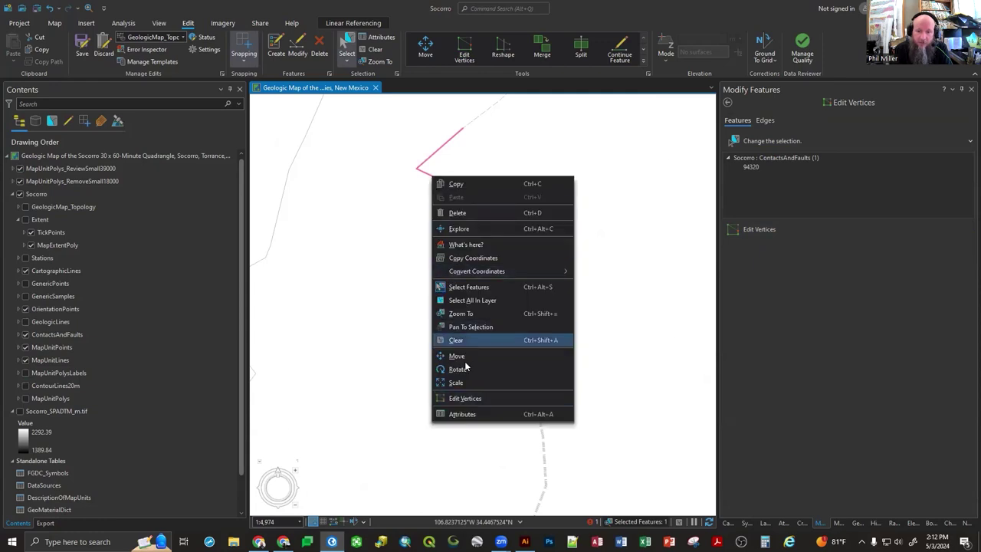
click(463, 399)
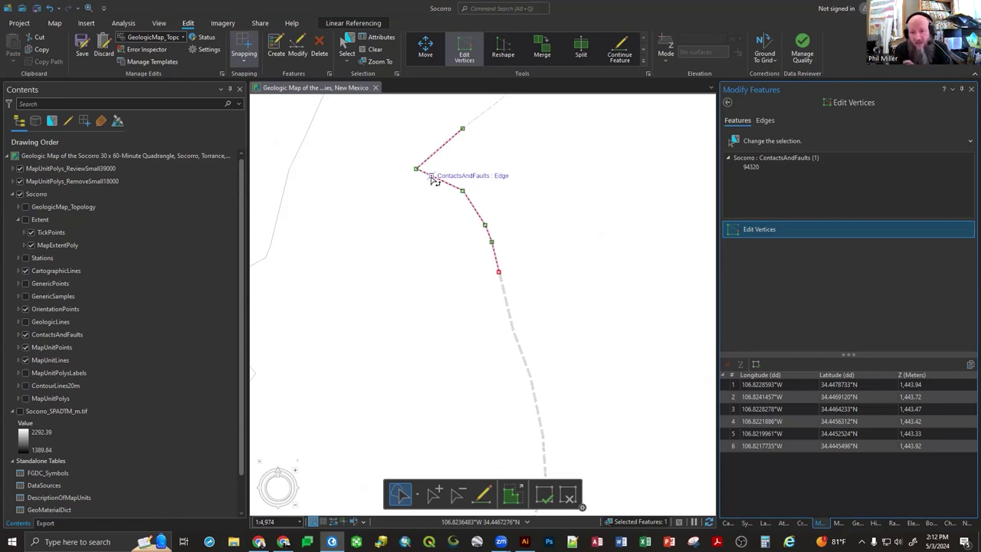
click(434, 179)
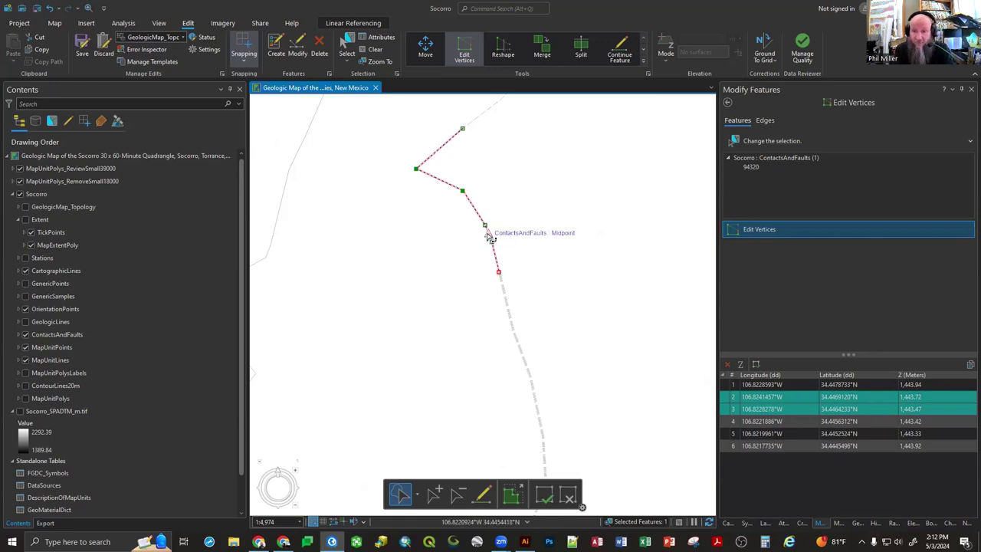
shift+click(489, 237)
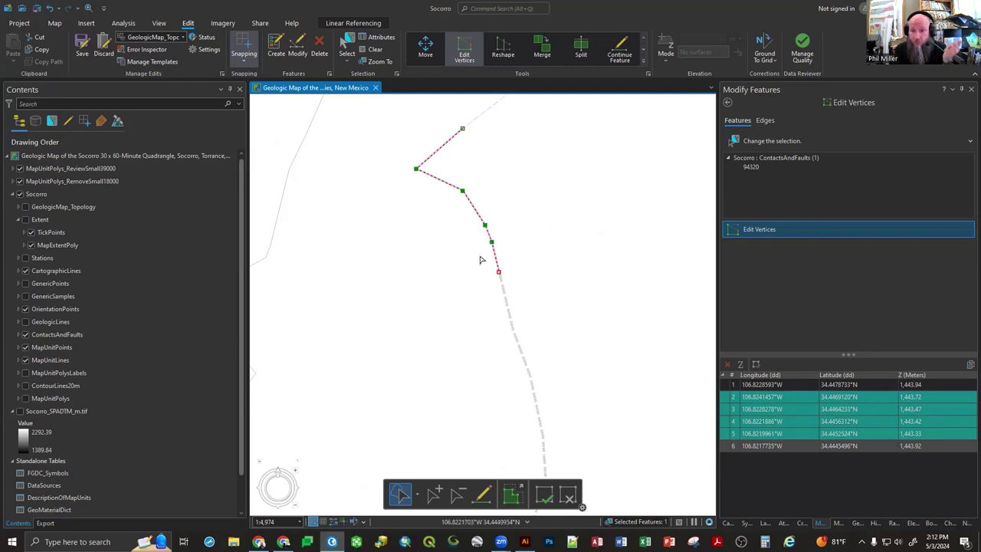
Move the four selected vertices of the ContactsAndFaults segment southwest together and finish the vertex edit.
drag(475, 231, 454, 234)
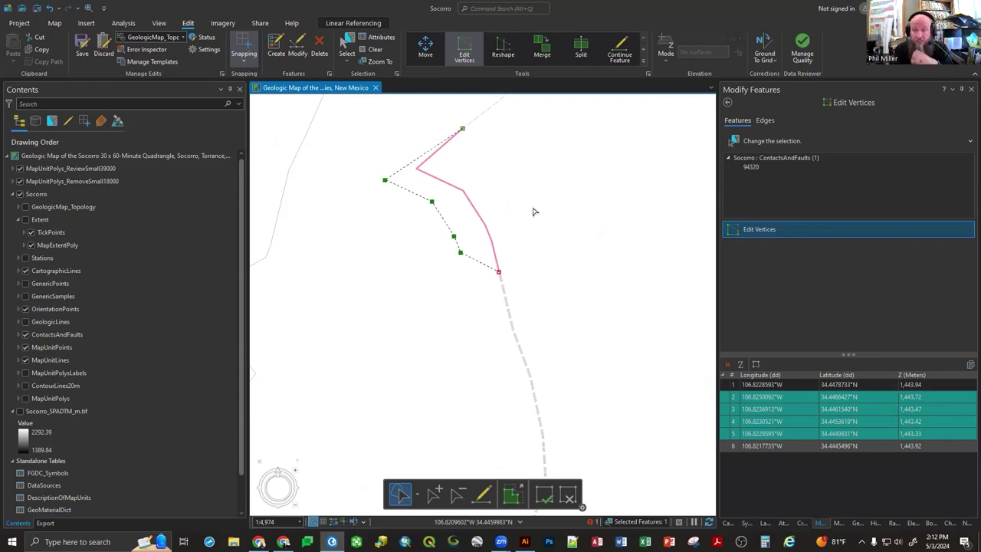
key(F2)
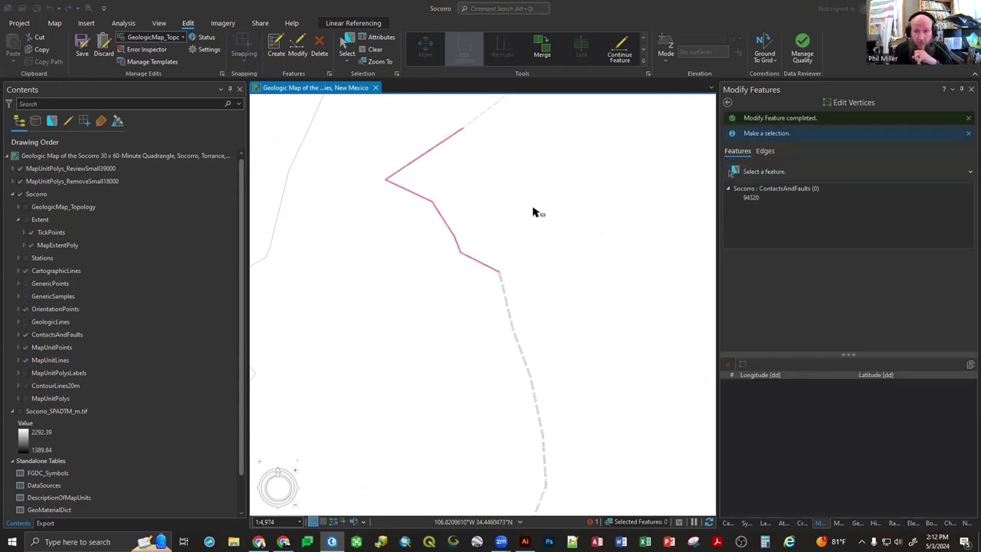
click(442, 224)
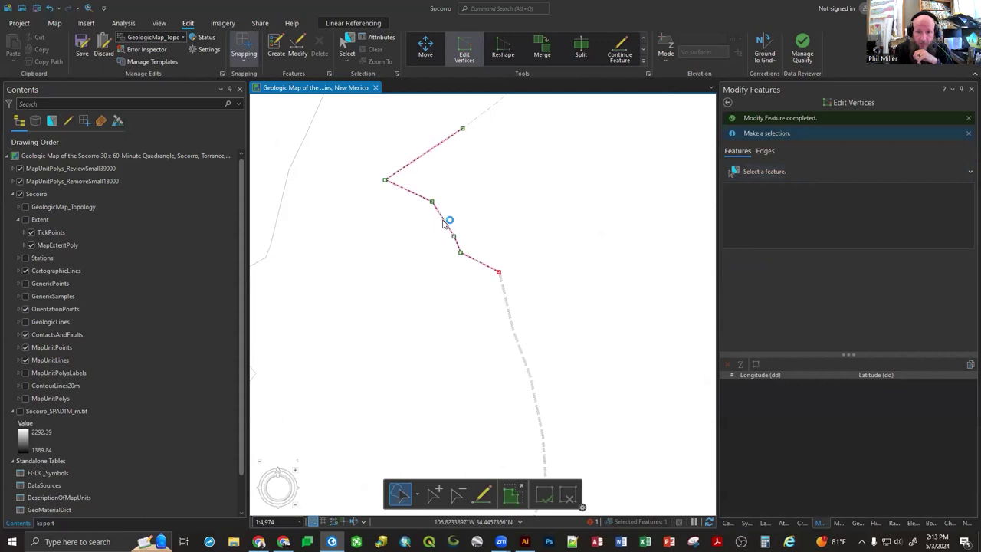
click(465, 52)
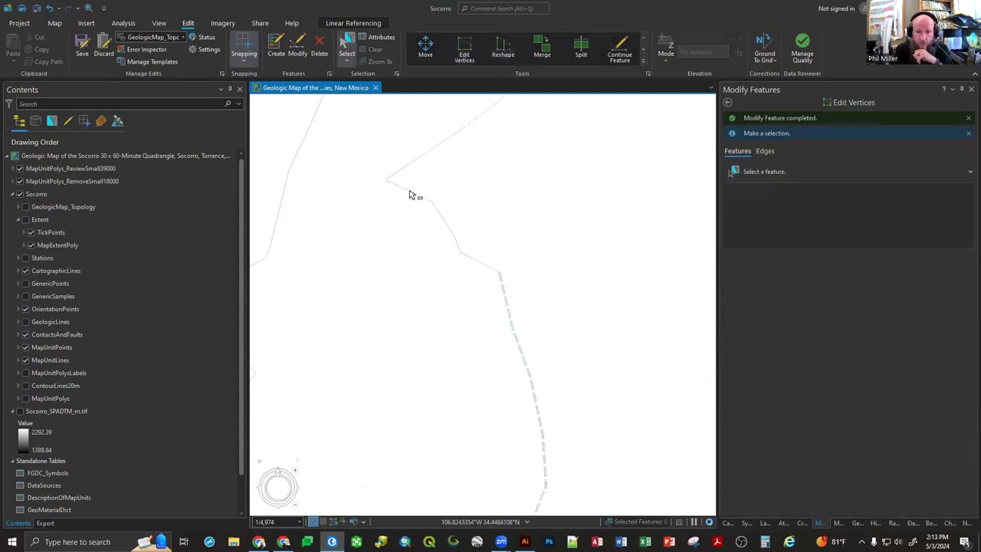
Reshape the edited ContactsAndFaults segment with a long winding sketch looping to its east, starting near its northern end and finishing near its southern end.
click(409, 194)
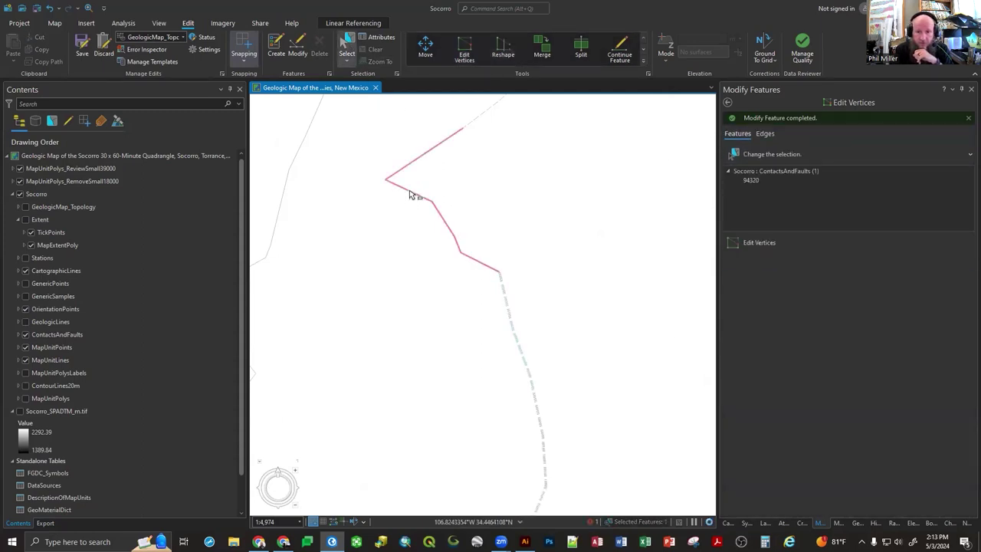
click(502, 50)
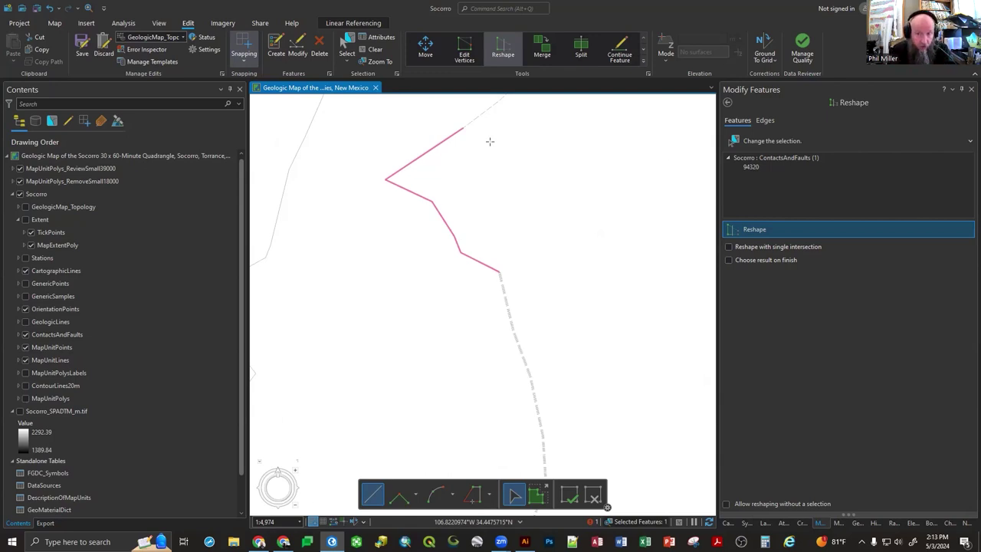
click(440, 143)
click(440, 167)
click(479, 181)
click(486, 150)
click(561, 115)
click(571, 161)
click(503, 194)
click(503, 213)
click(535, 238)
click(580, 209)
click(595, 158)
click(660, 175)
click(649, 260)
click(611, 309)
click(582, 281)
click(607, 240)
click(616, 209)
click(575, 249)
click(560, 299)
click(603, 358)
click(574, 377)
click(537, 311)
click(498, 236)
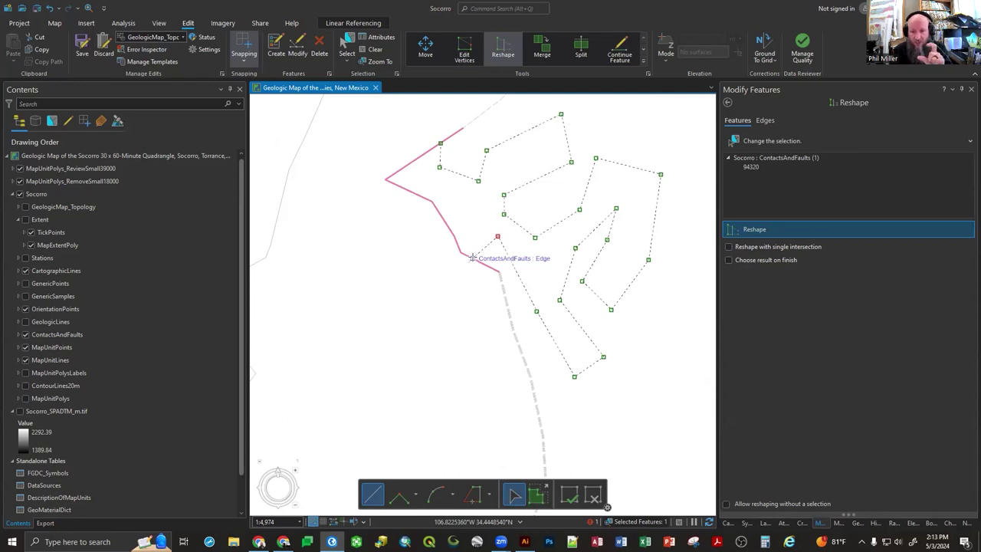
double_click(473, 258)
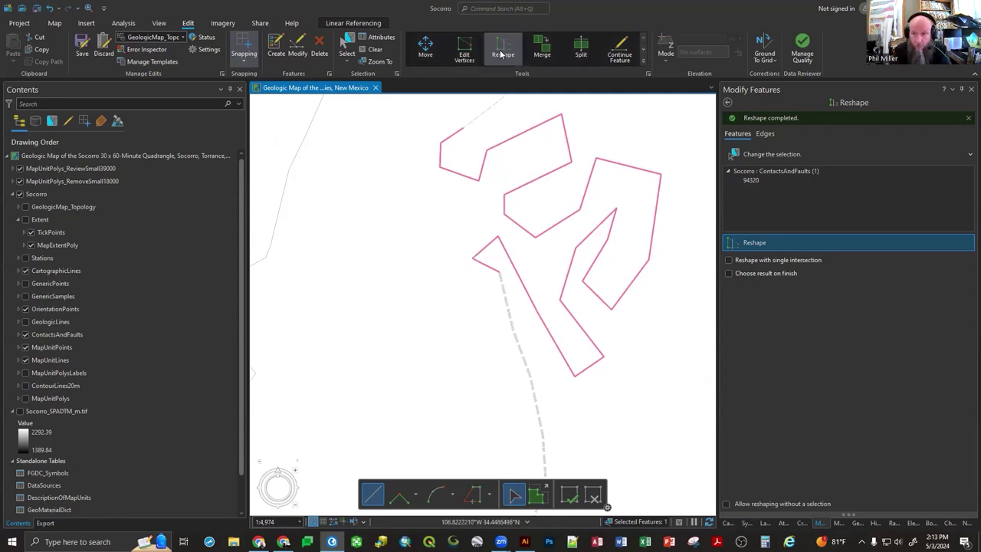
Reshape the segment again with a straight line from its southern vertex to its northern one, cutting off the winding loops.
click(472, 259)
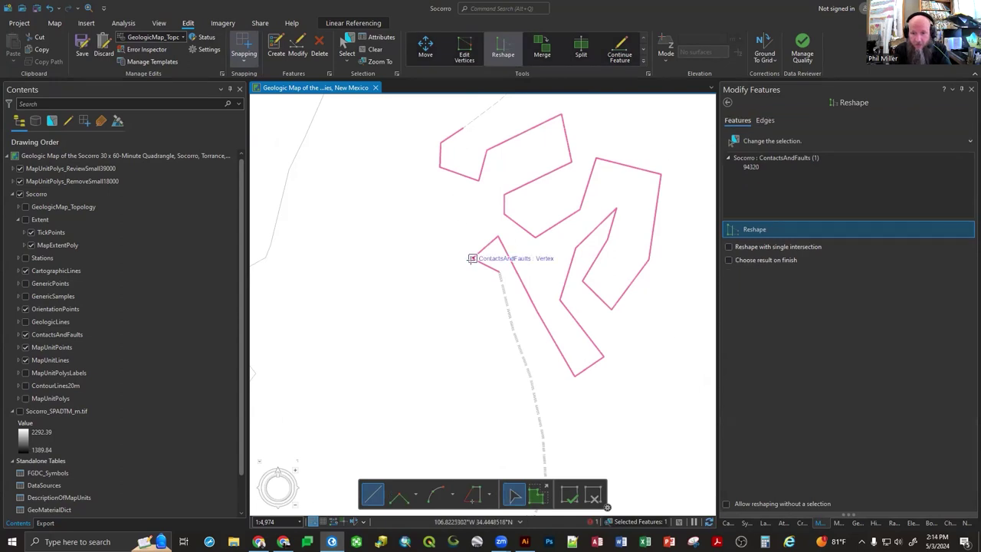
click(439, 168)
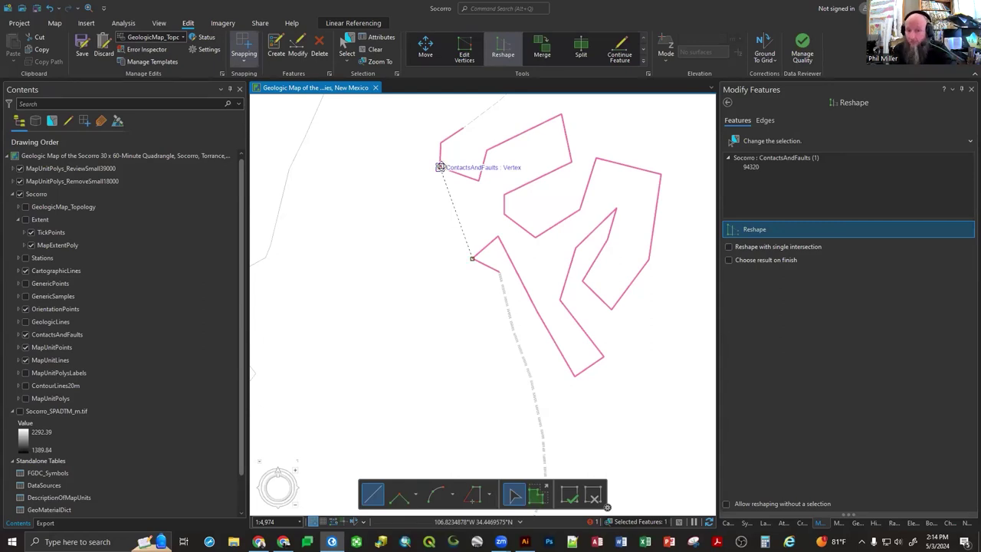
key(F2)
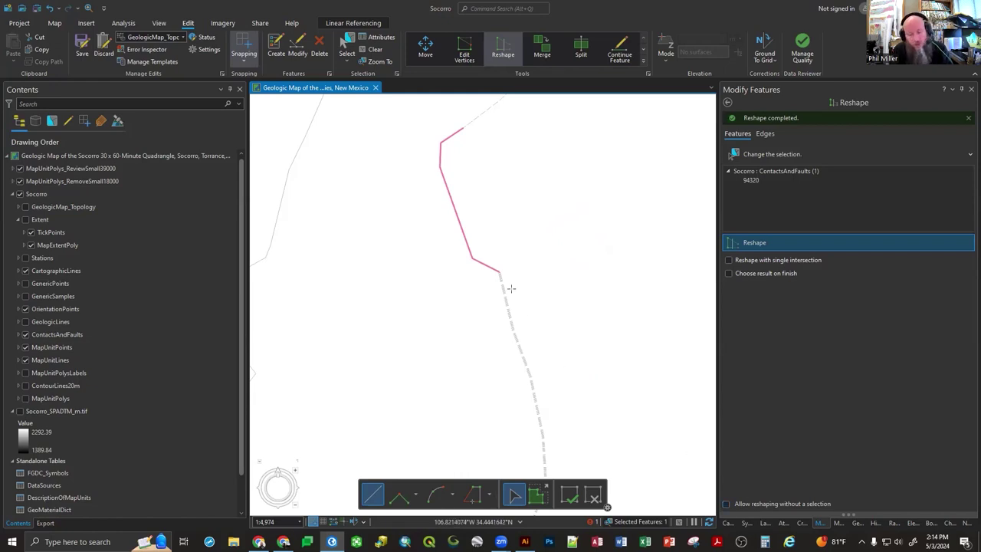
Select the contact line to the west and move its southern endpoint and adjacent vertex with Edit Vertices so it ends farther southeast.
scroll(511, 288, down, 2)
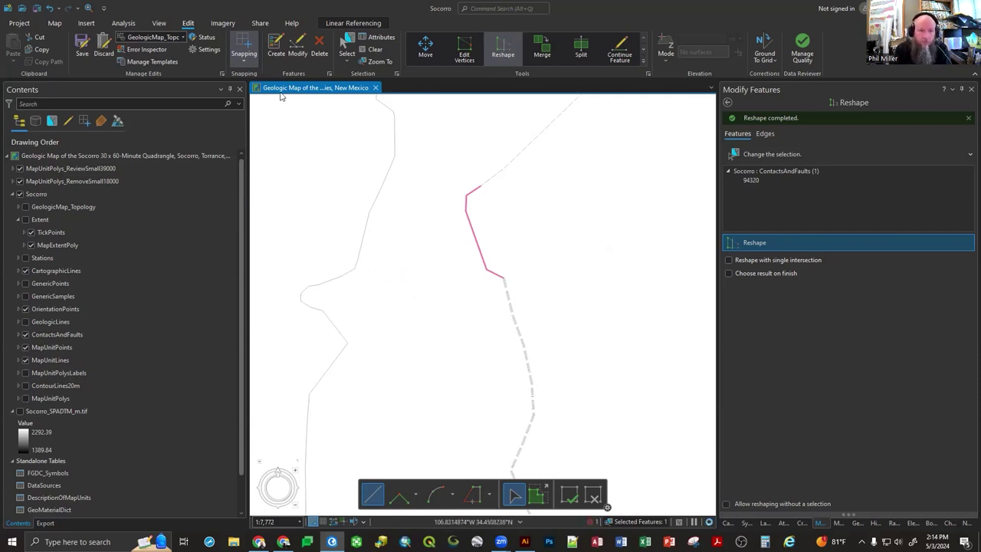
click(346, 46)
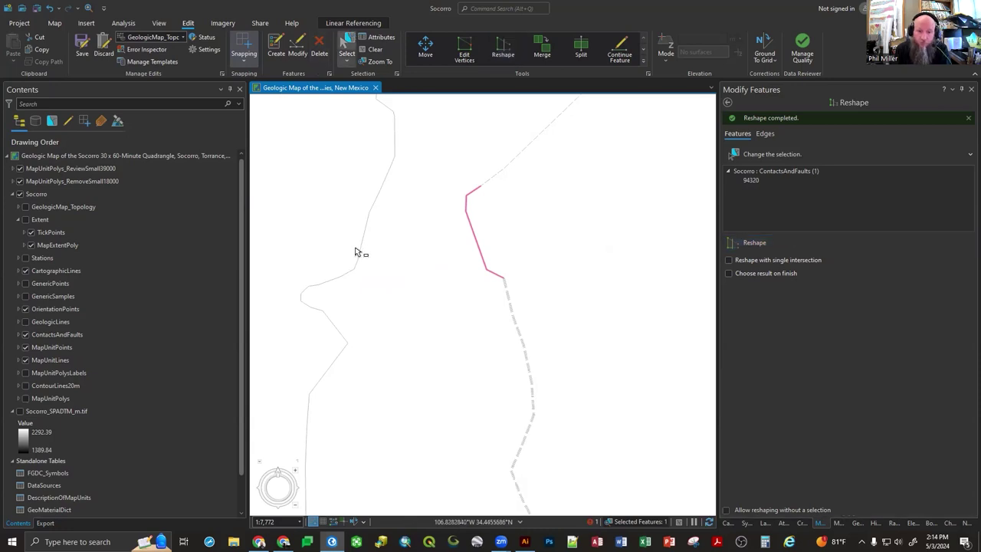
click(364, 248)
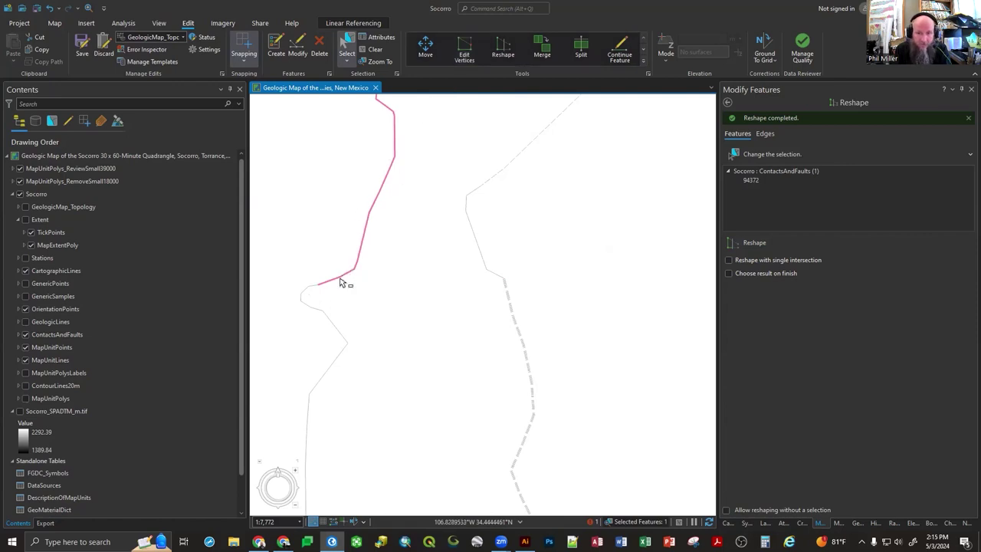
click(464, 54)
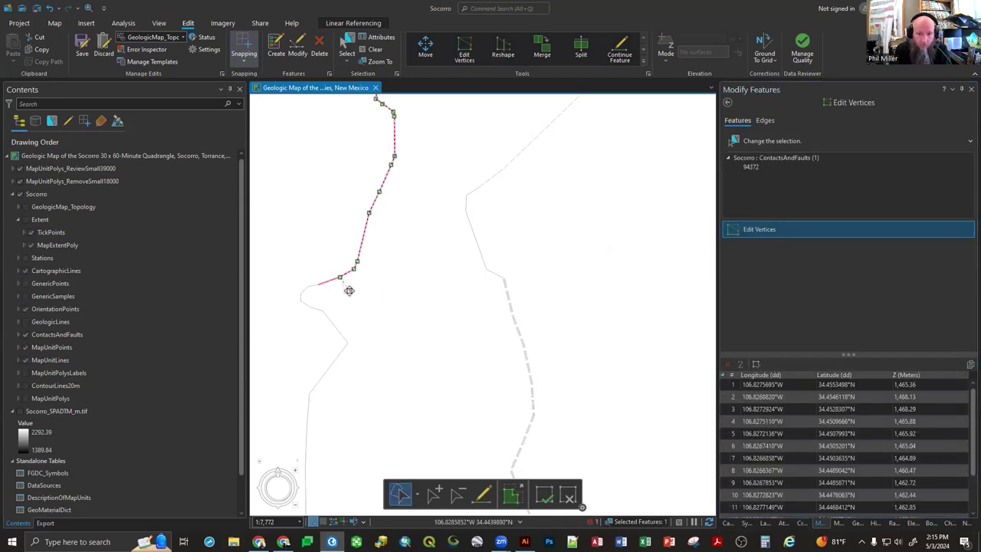
drag(351, 294, 350, 294)
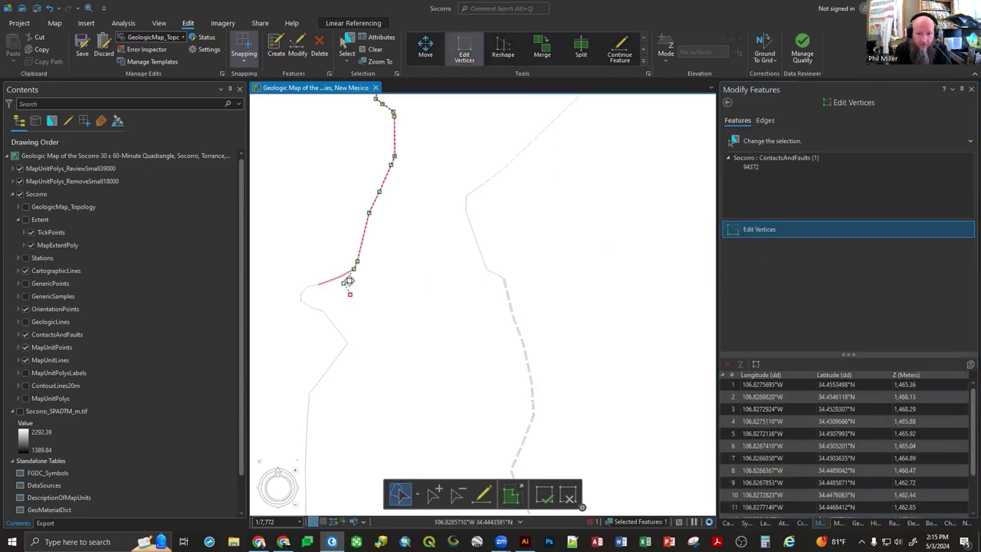
key(F2)
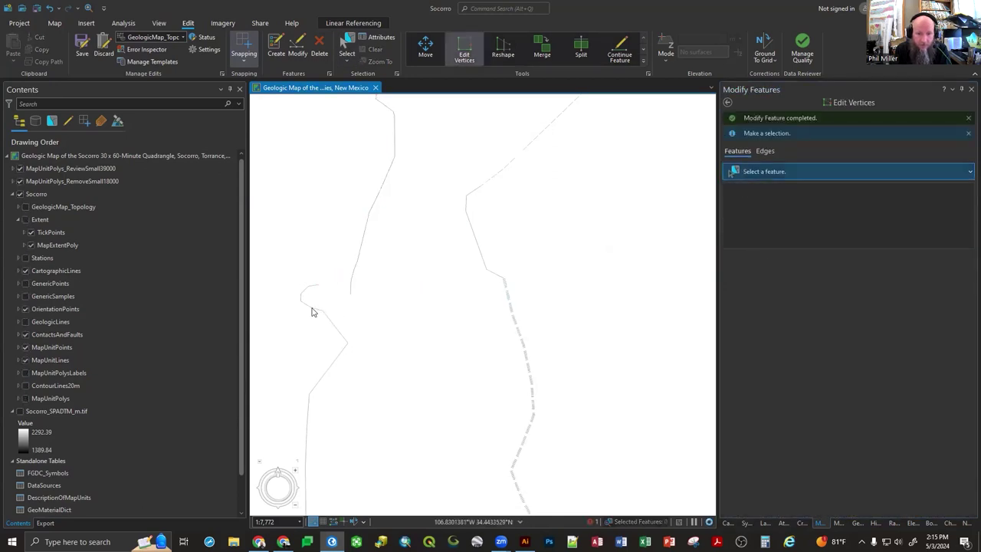
Snap the northern endpoint of the adjoining southern contact line to the moved endpoint and finish the edit.
click(314, 311)
drag(311, 286, 349, 297)
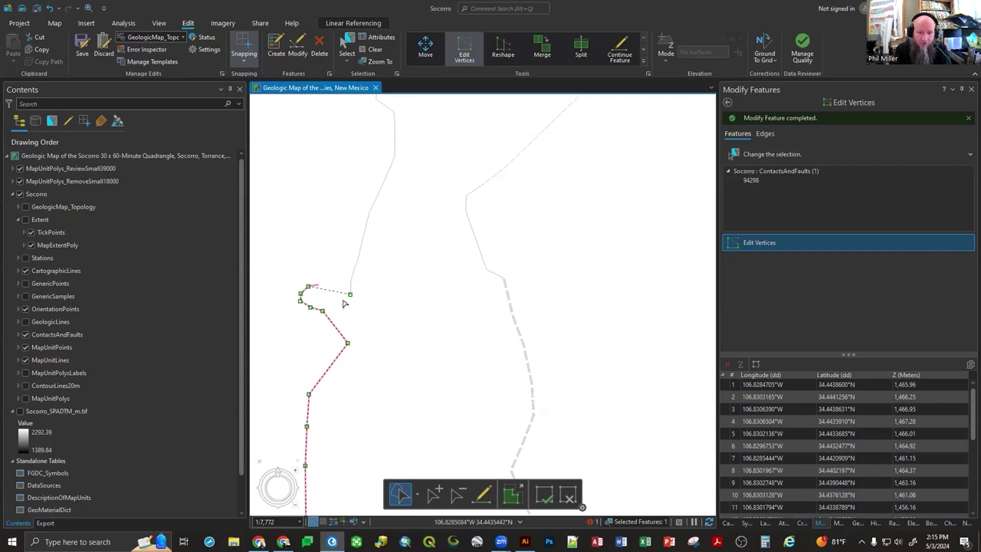
click(357, 304)
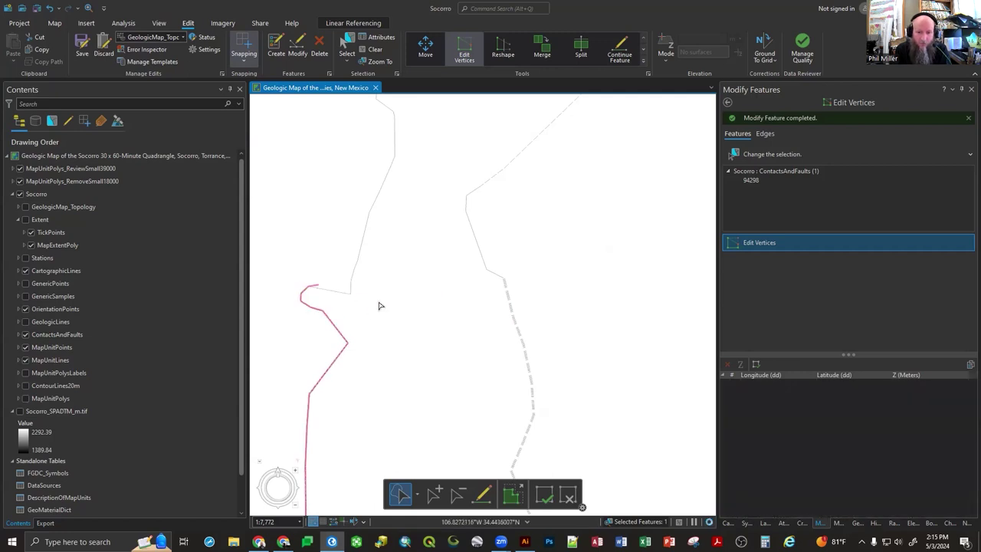
Reshape the southern contact line with a straight link from its easternmost bend to the shared endpoint, removing the western bulge.
click(338, 363)
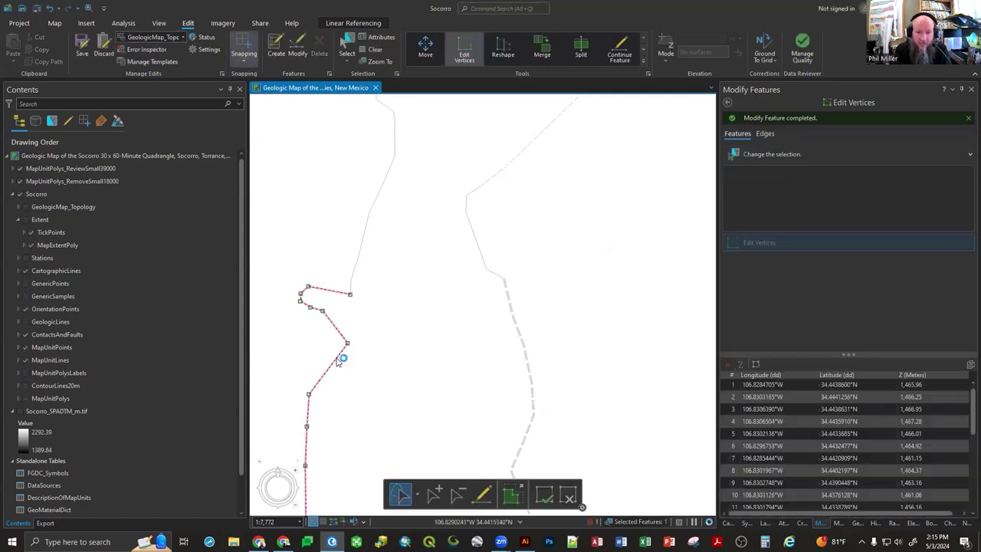
click(503, 48)
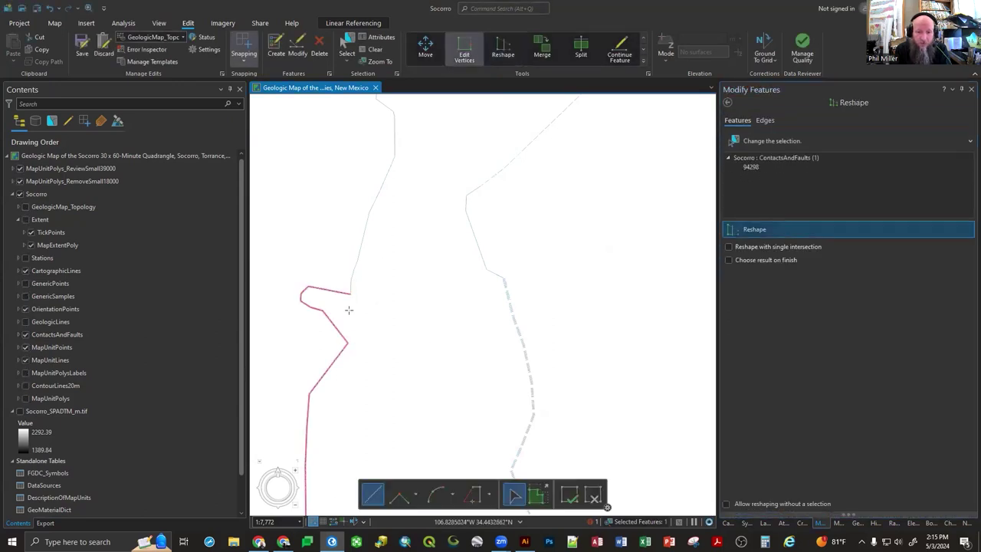
click(347, 343)
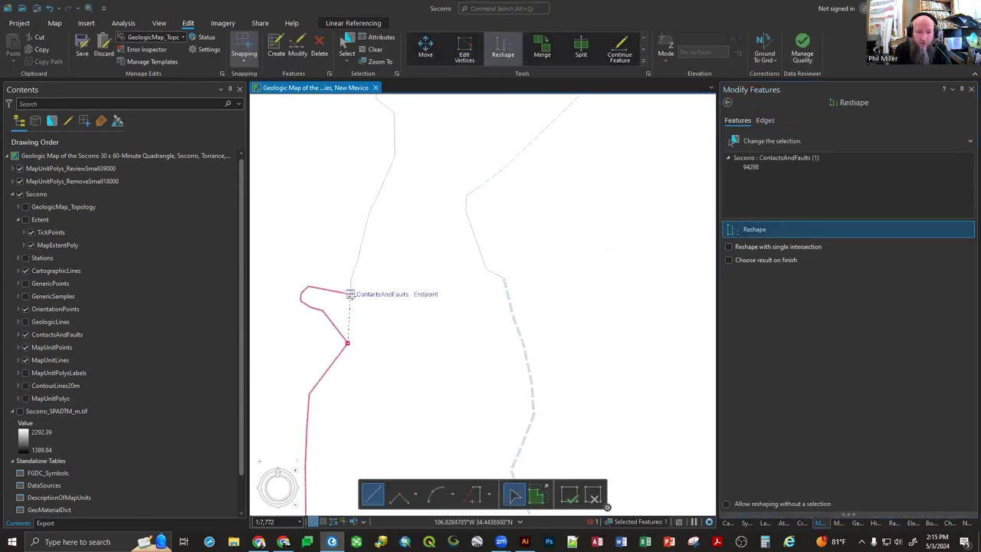
double_click(351, 292)
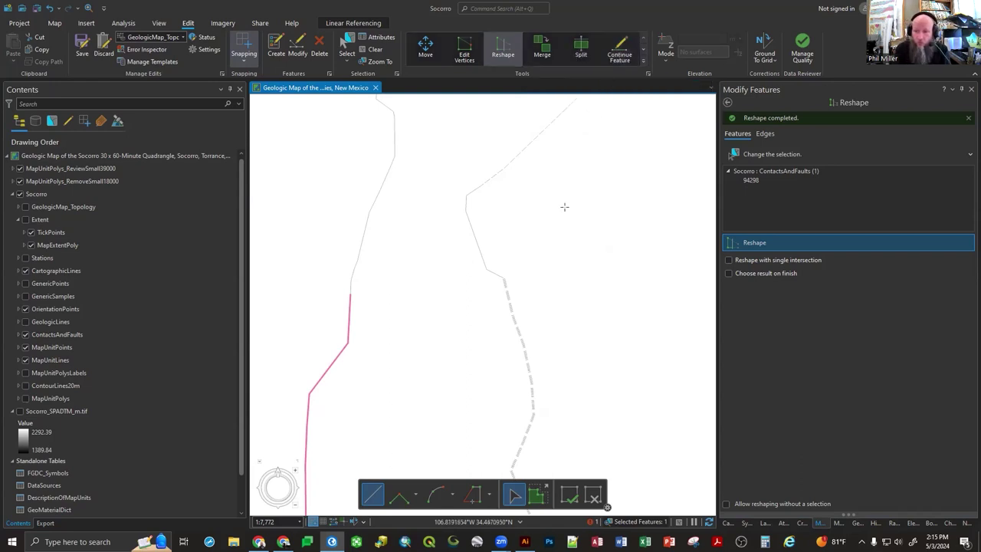
Sketch a four-vertex line east of the dashed line using the "01.01.01 Contact—Identity and existence certain, location accurate" template and try to finish it.
click(801, 526)
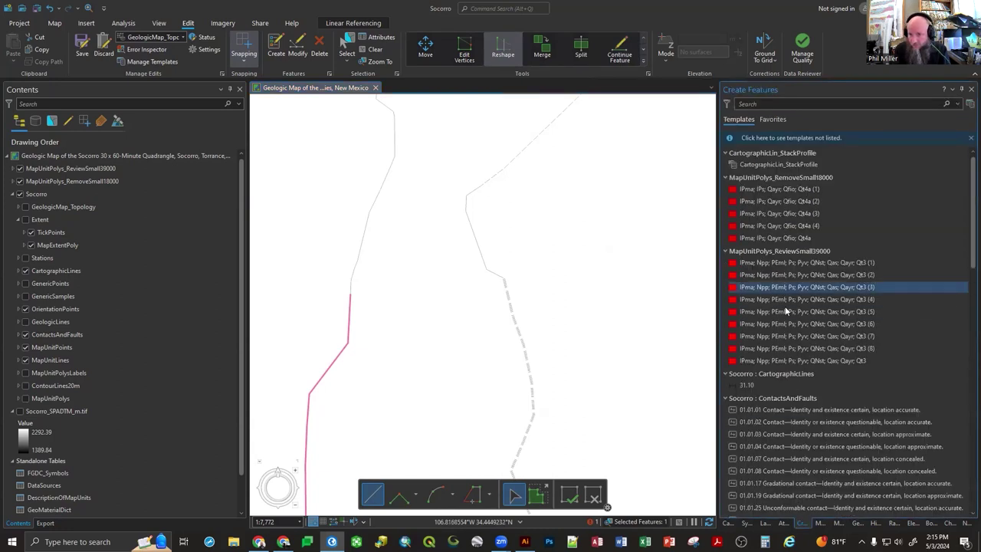
scroll(778, 364, down, 2)
click(778, 361)
click(643, 405)
click(608, 296)
click(601, 224)
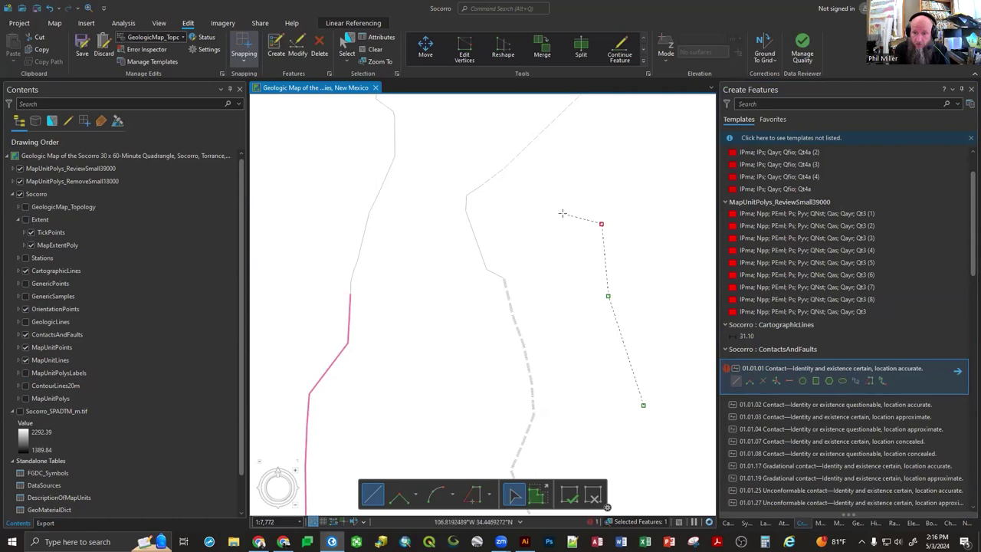
click(562, 214)
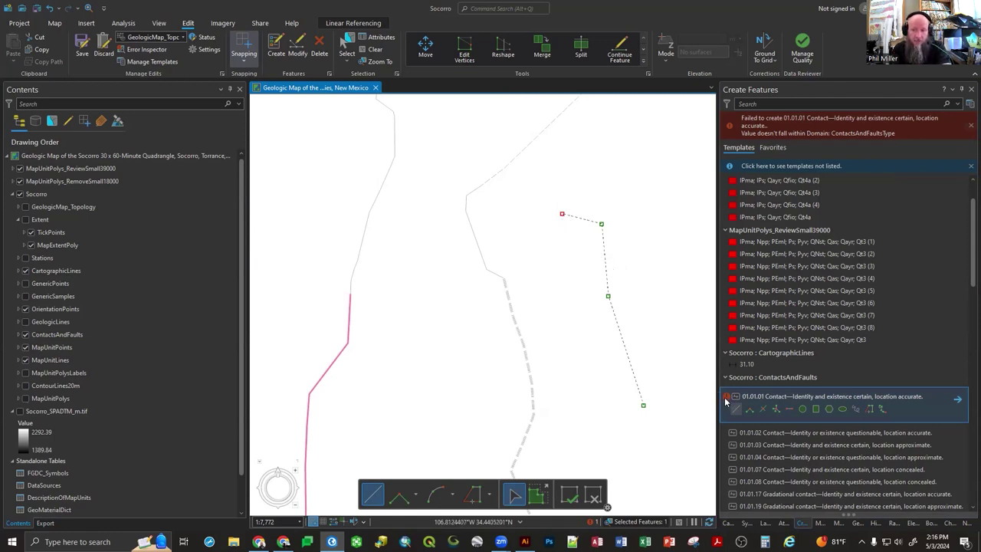
Set the Type attribute of the 01.01.01 Contact template to contact, then extend the sketched line southward with one more vertex and finish it.
mouse_move(726, 400)
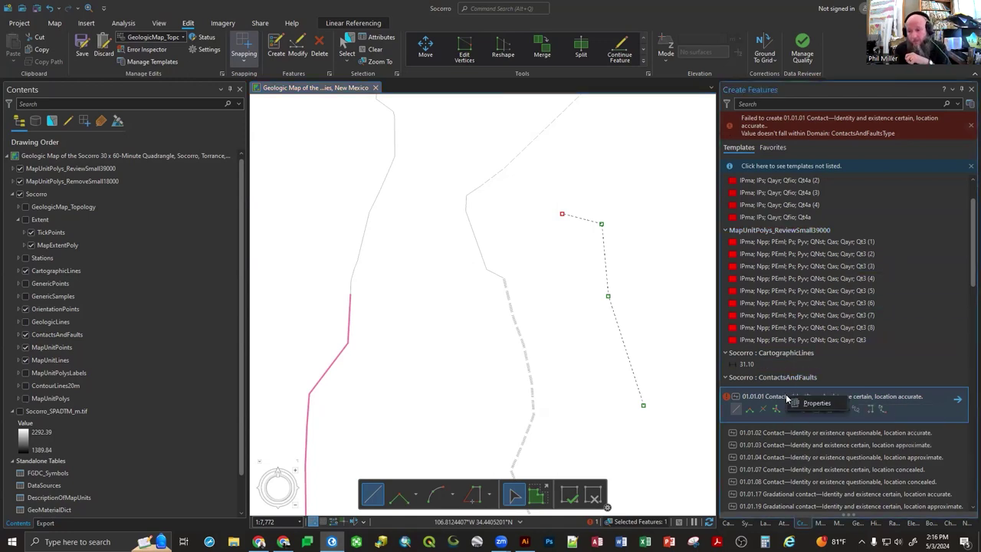
click(809, 409)
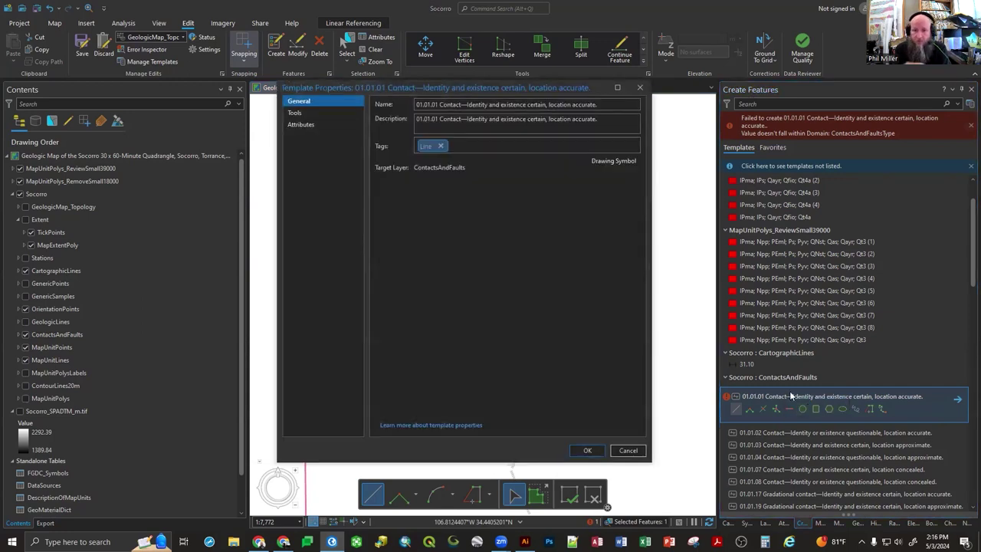
click(317, 126)
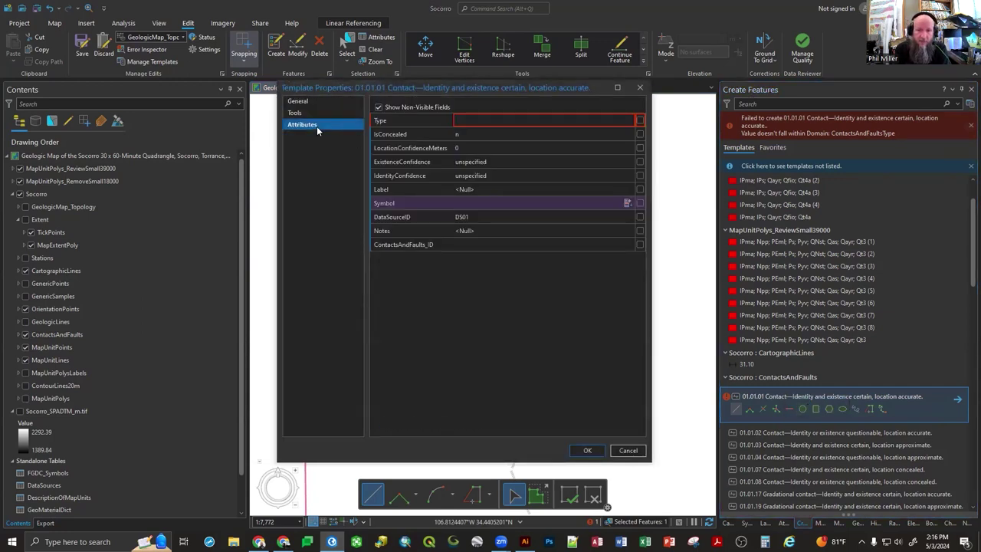
click(468, 121)
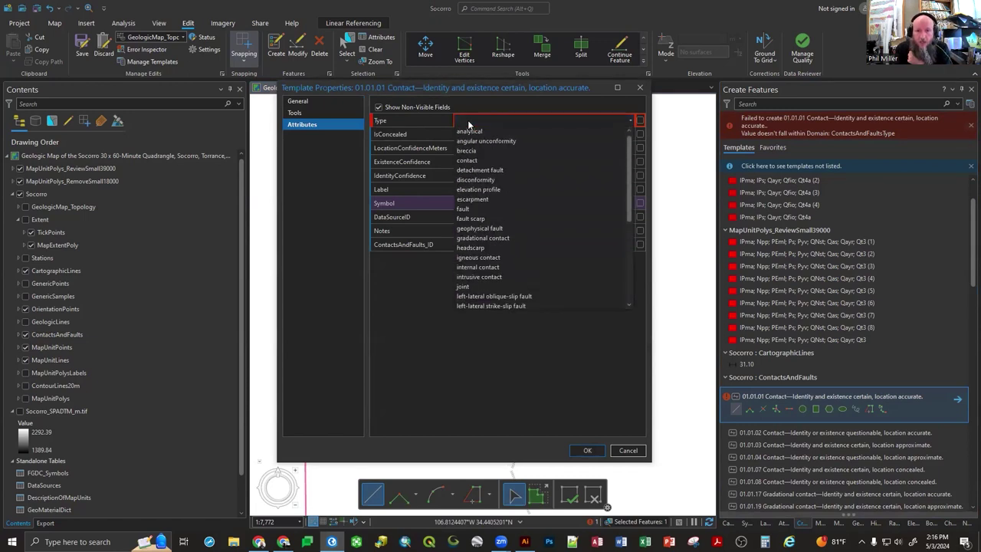
click(488, 162)
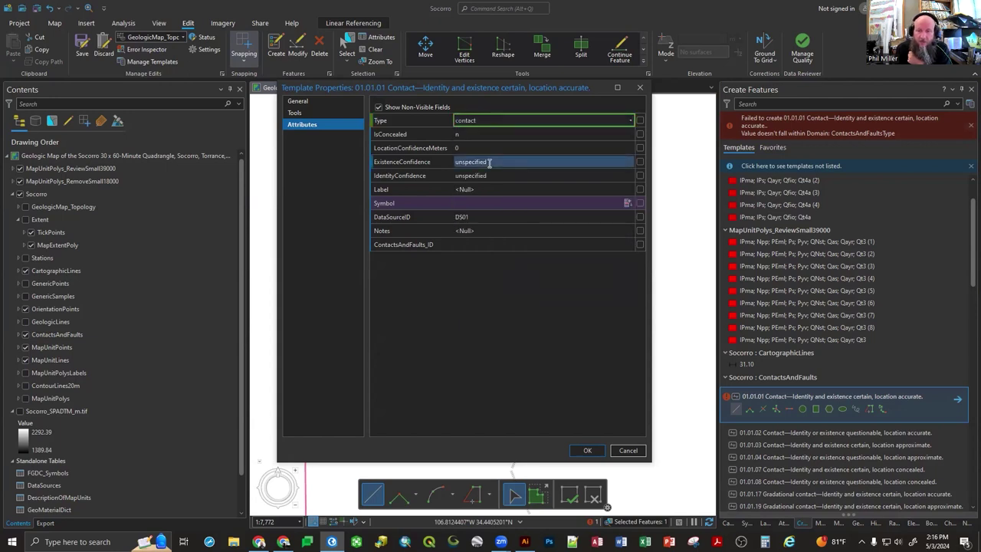
click(585, 450)
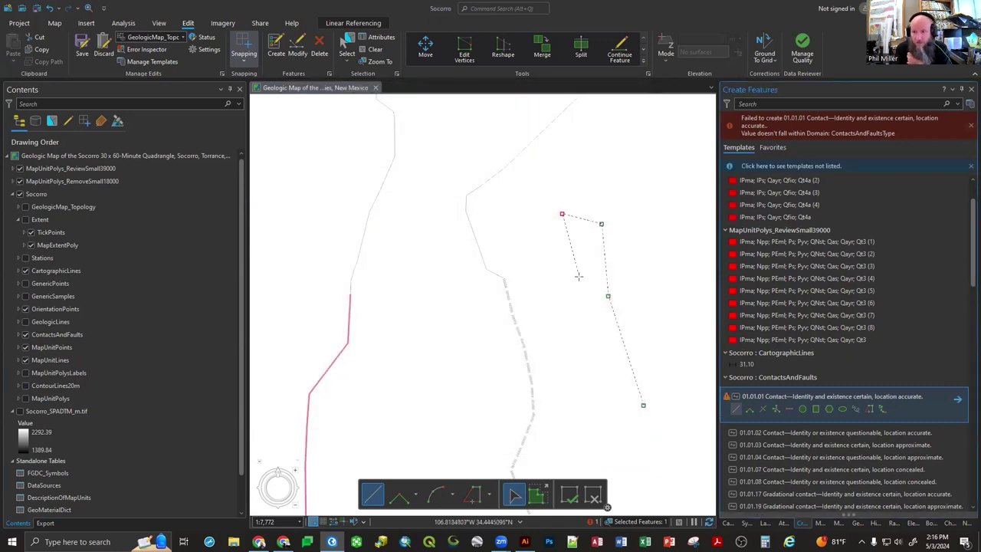
double_click(565, 260)
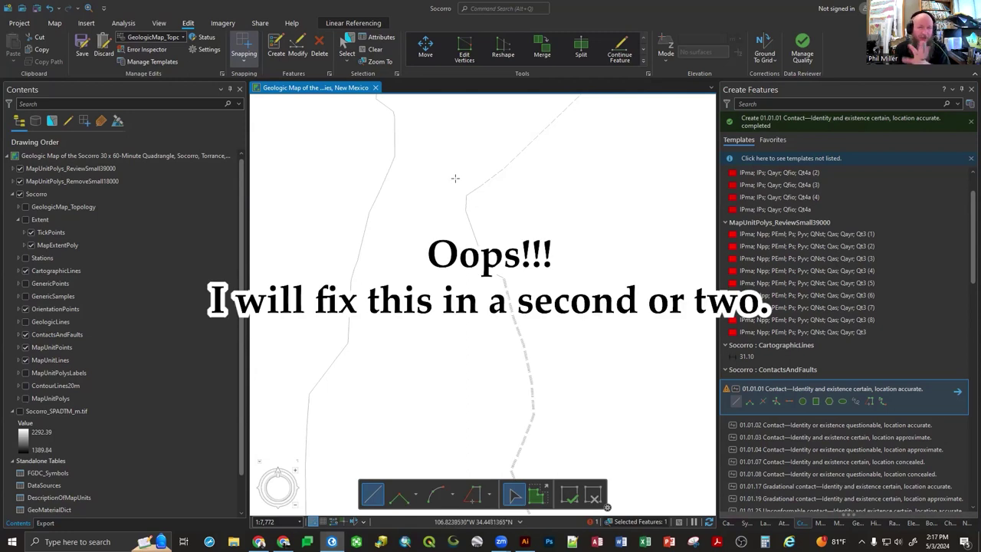
Continue the short solid contact from its southern endpoint with nine new vertices looping east and north, and finish the feature.
click(347, 46)
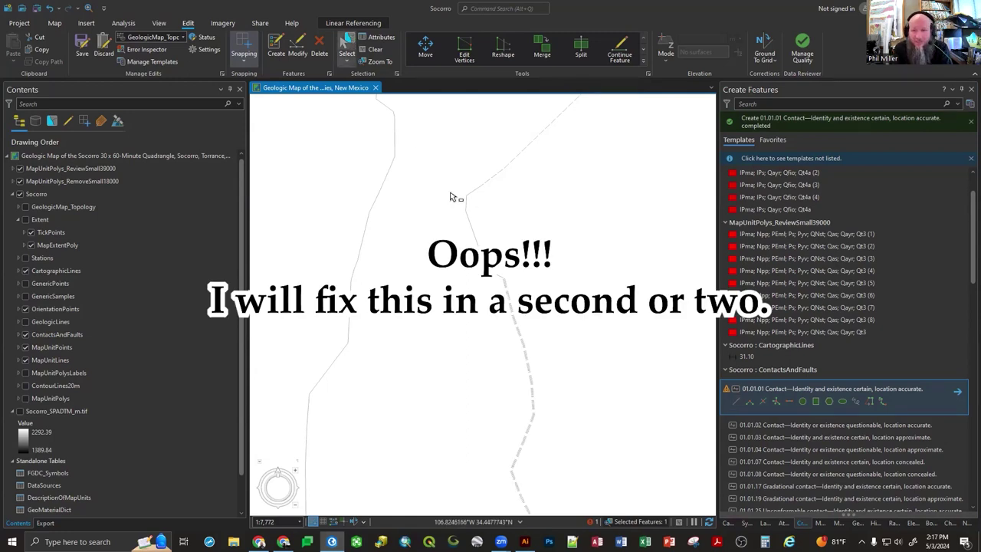
click(466, 226)
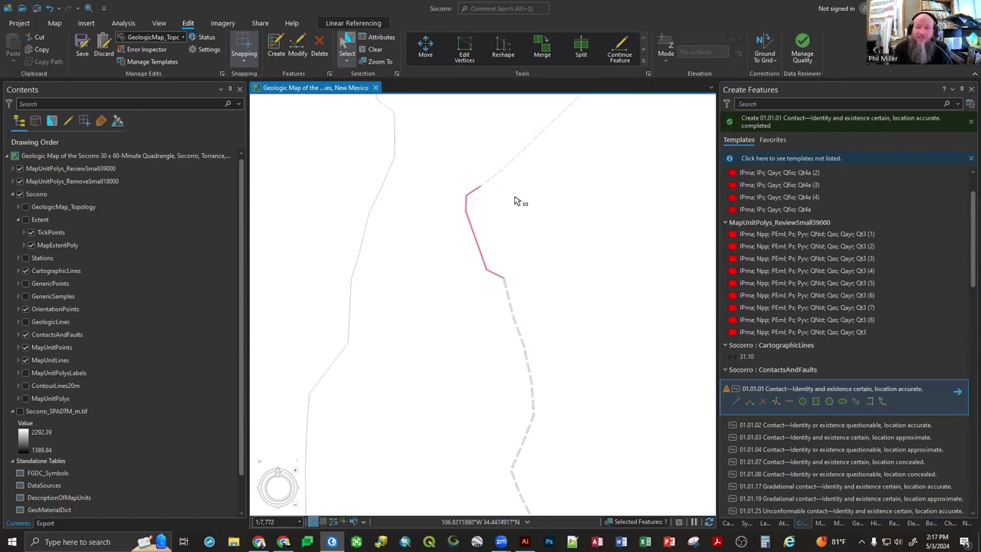
click(464, 50)
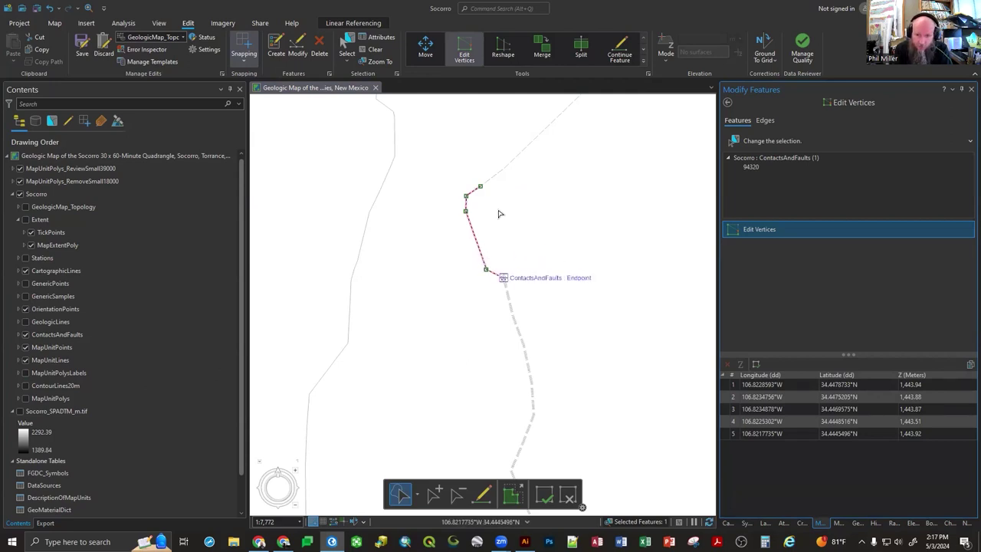
click(621, 52)
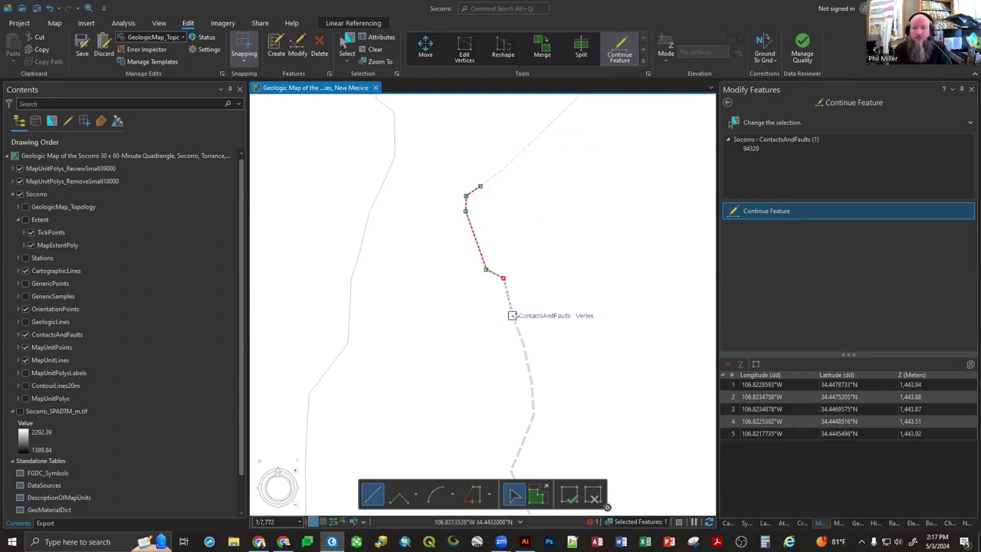
click(515, 284)
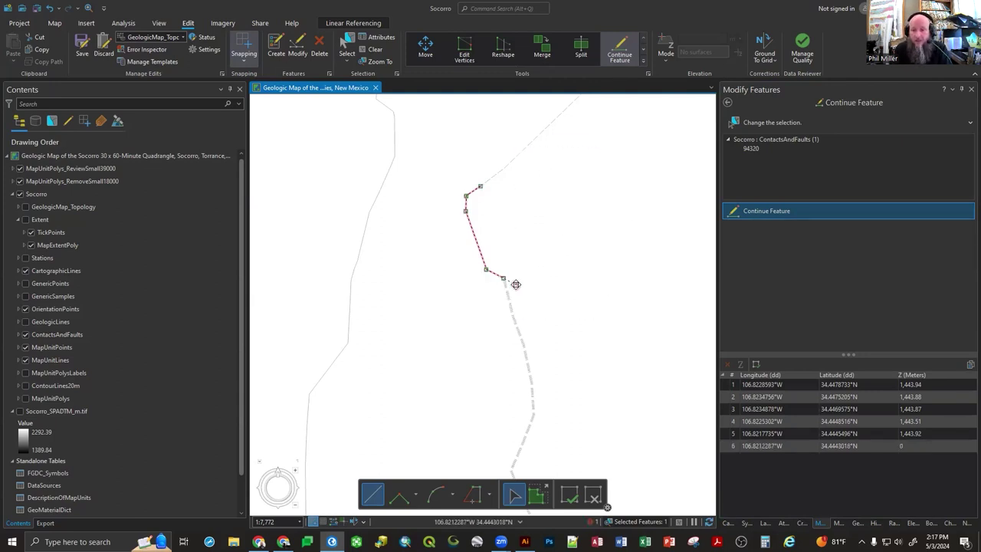
click(568, 305)
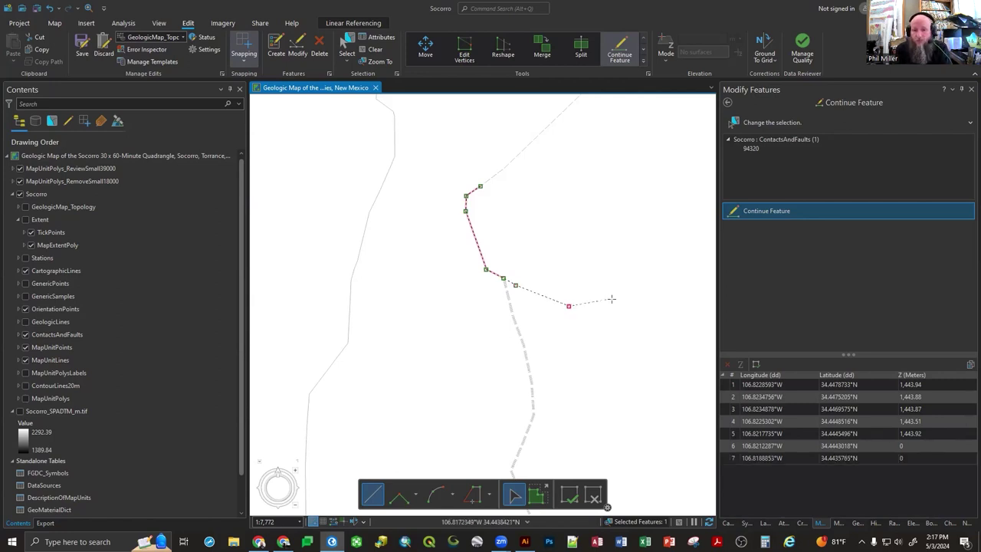
click(611, 299)
click(636, 250)
click(641, 198)
click(633, 151)
click(593, 140)
click(569, 156)
double_click(568, 182)
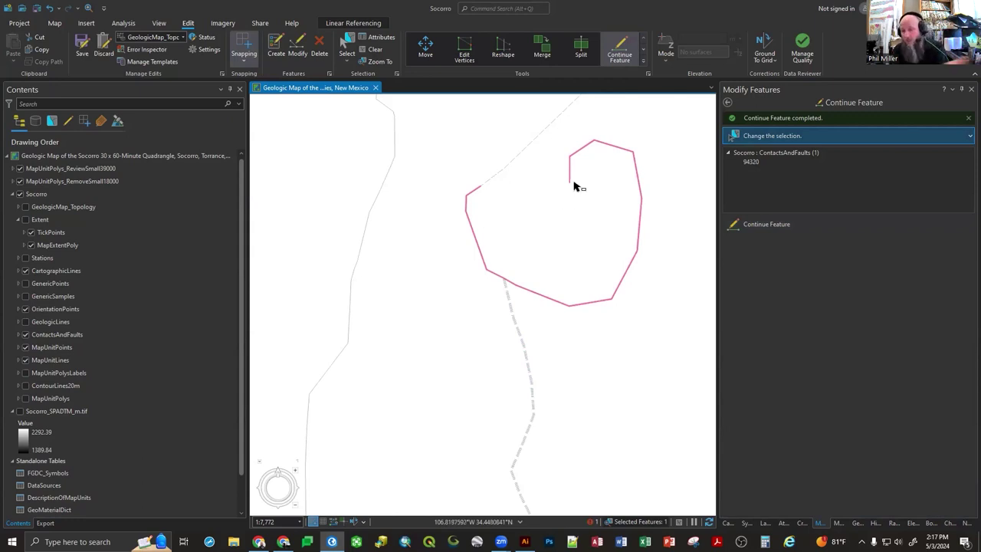
Continue the looped contact with six more vertices winding back inside the loop and up to the northeast, and finish it.
click(471, 161)
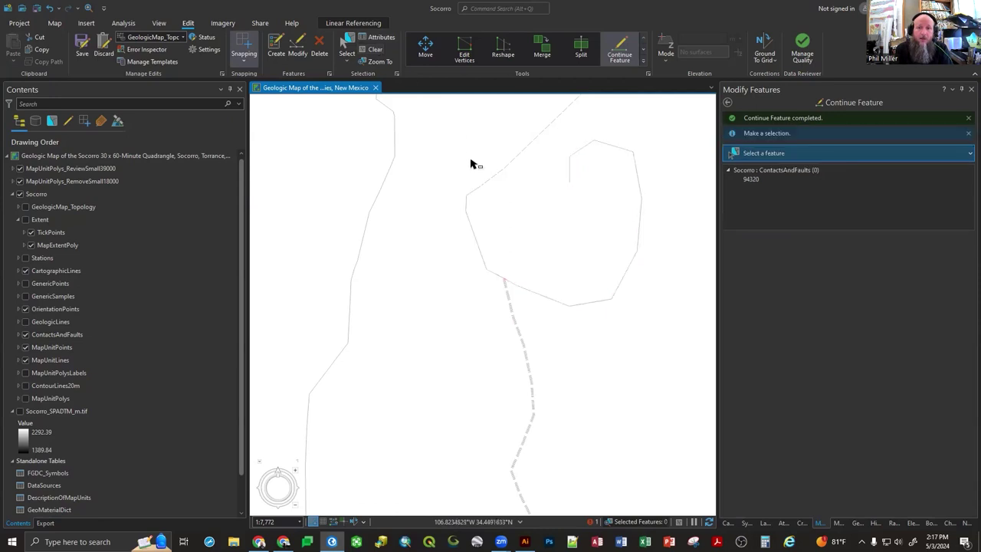
click(574, 156)
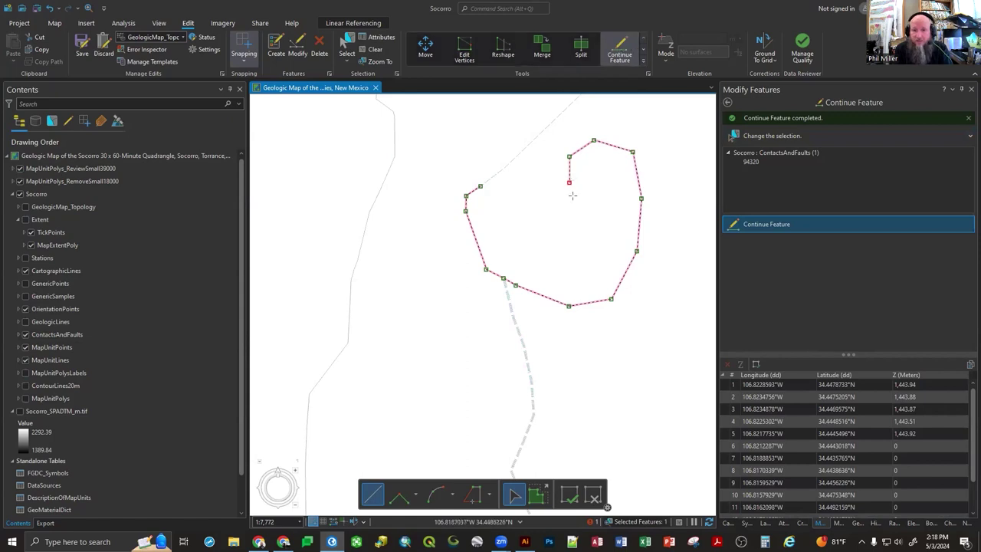
click(566, 225)
click(539, 251)
click(522, 203)
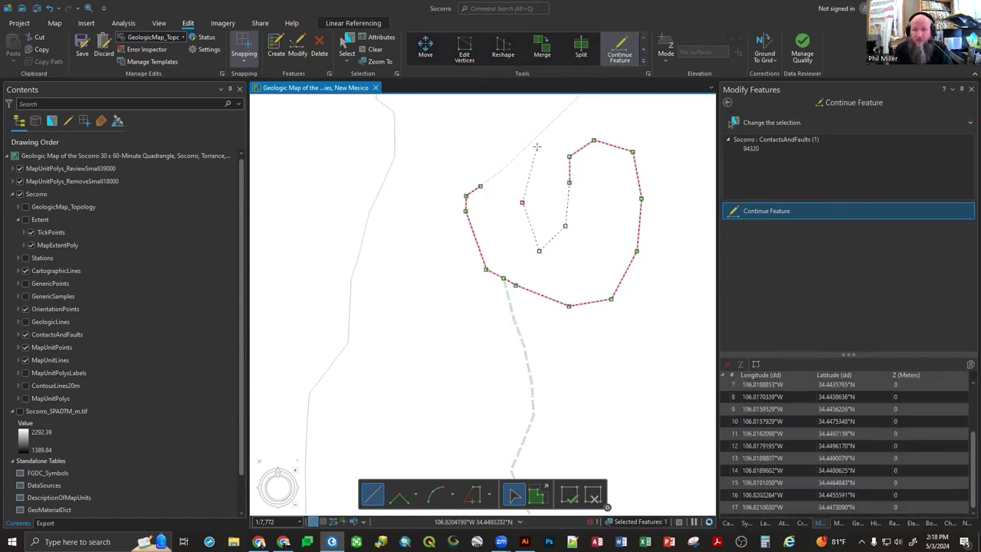
click(536, 146)
click(597, 108)
double_click(642, 129)
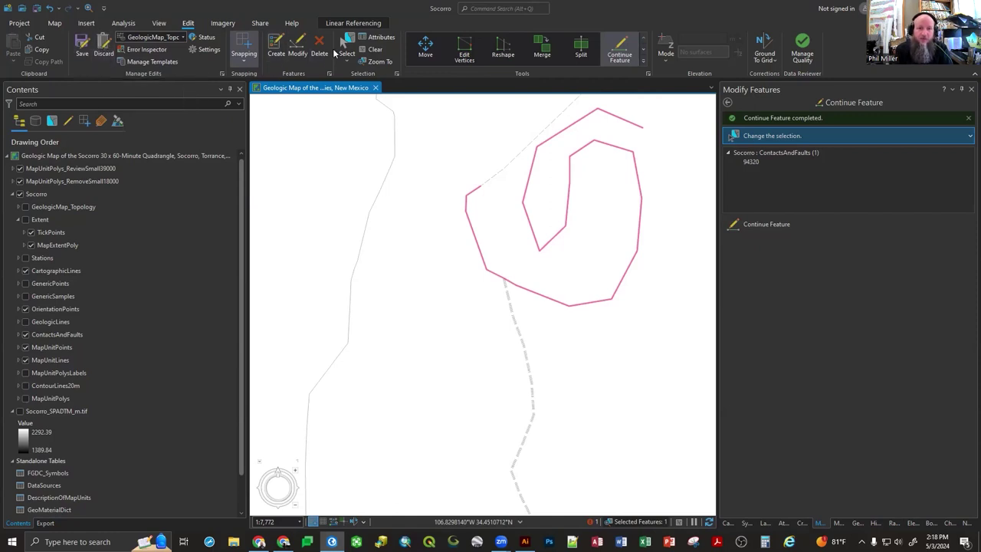
Discard all pending edits.
click(105, 49)
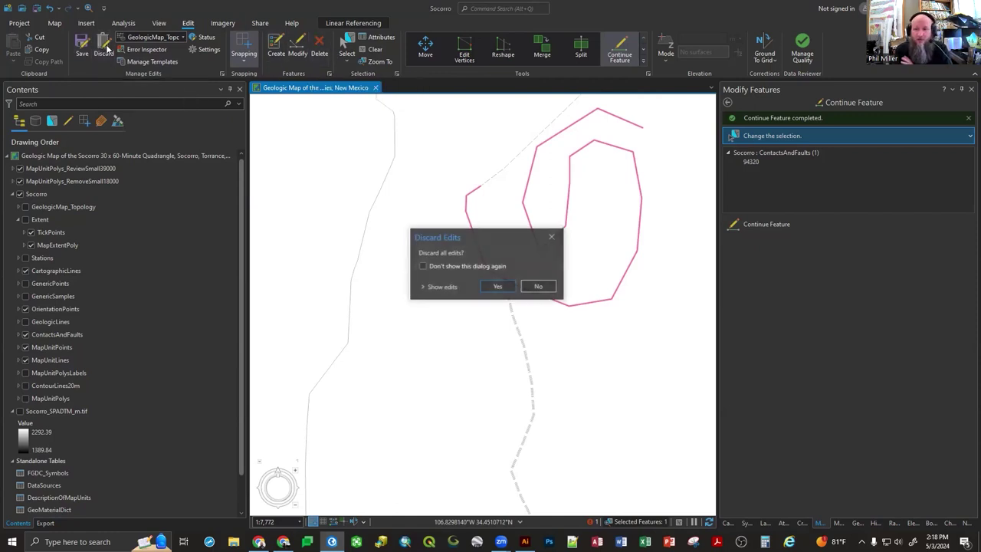
click(499, 286)
scroll(418, 285, down, 3)
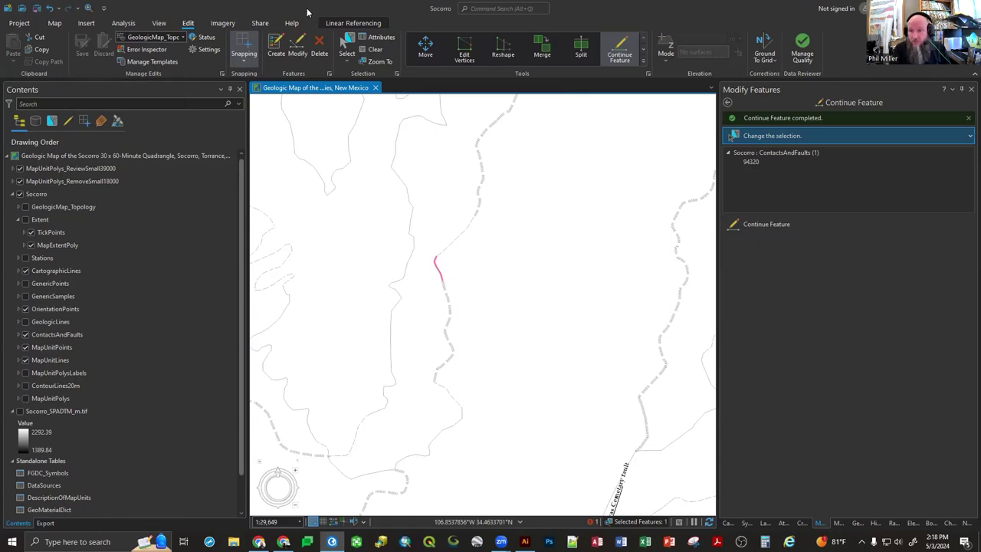
Split the U-shaped dashed contact at its southernmost vertex with the Split tool and clear the selection.
click(727, 102)
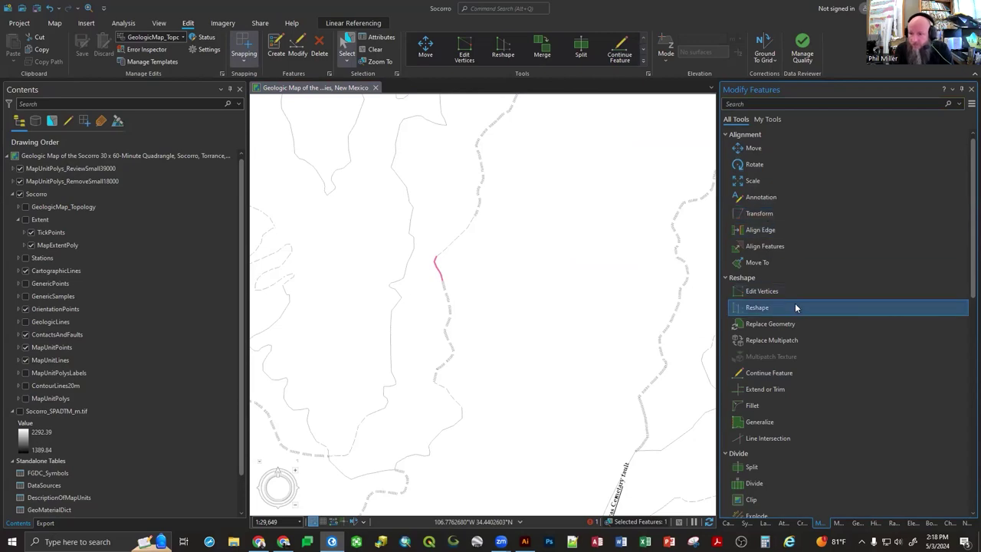
key(comma)
click(745, 467)
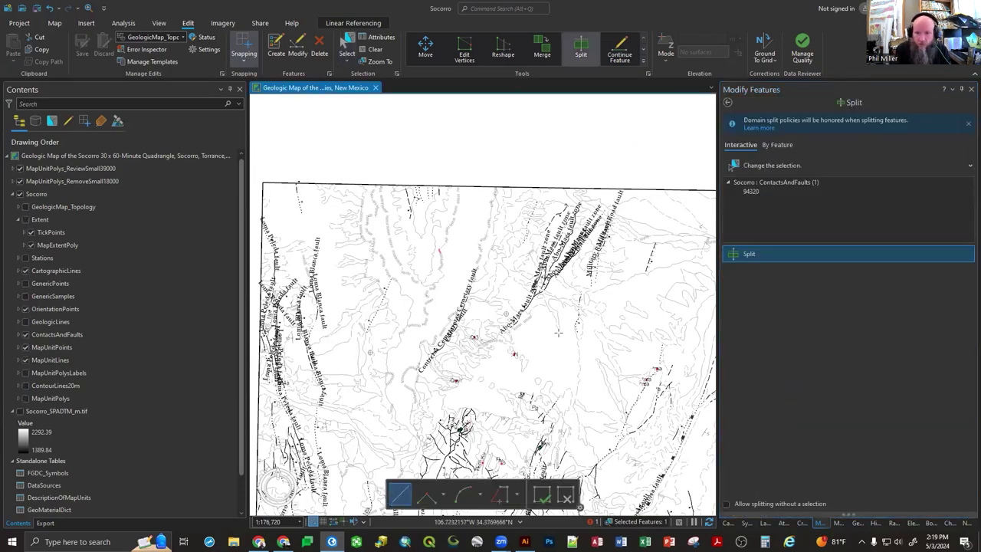
scroll(559, 331, up, 5)
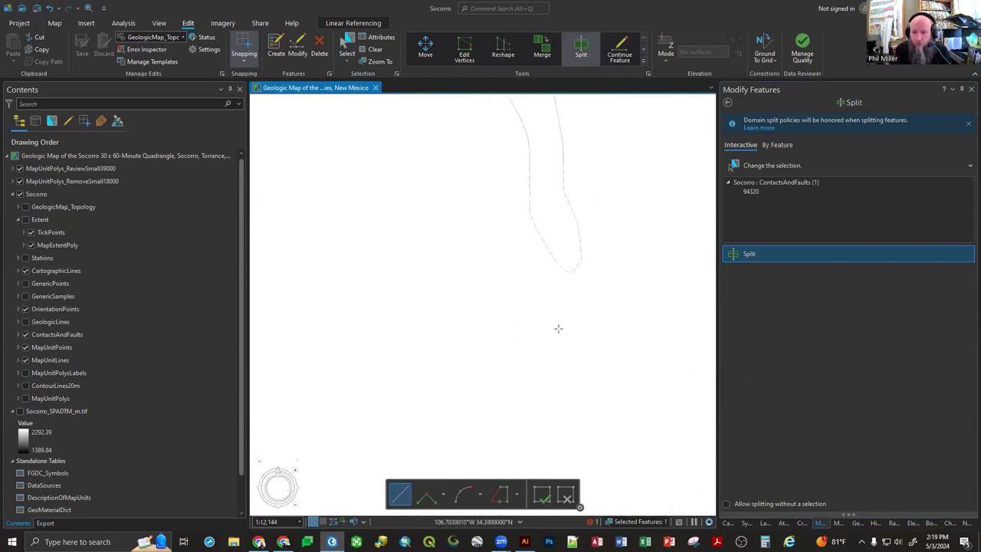
scroll(558, 318, down, 2)
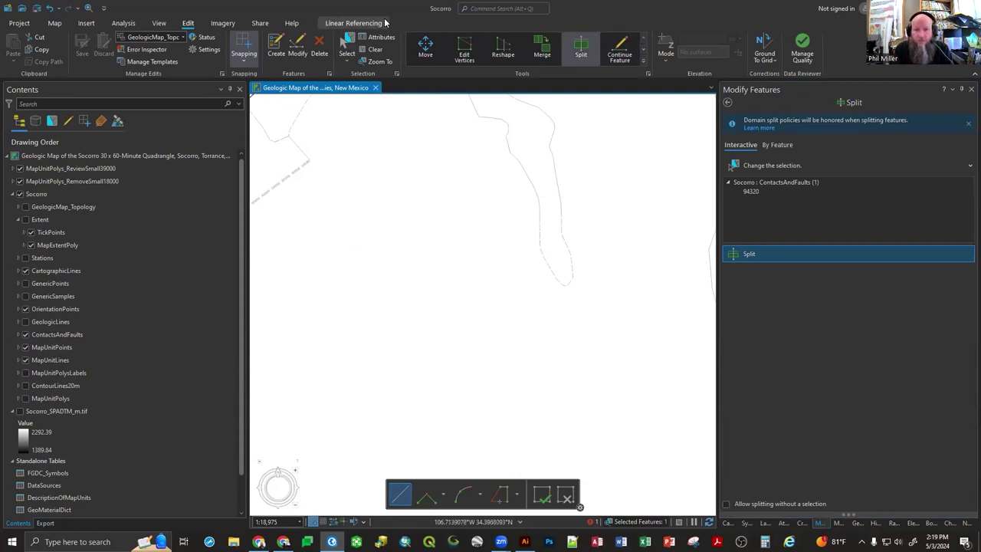
click(348, 46)
click(546, 273)
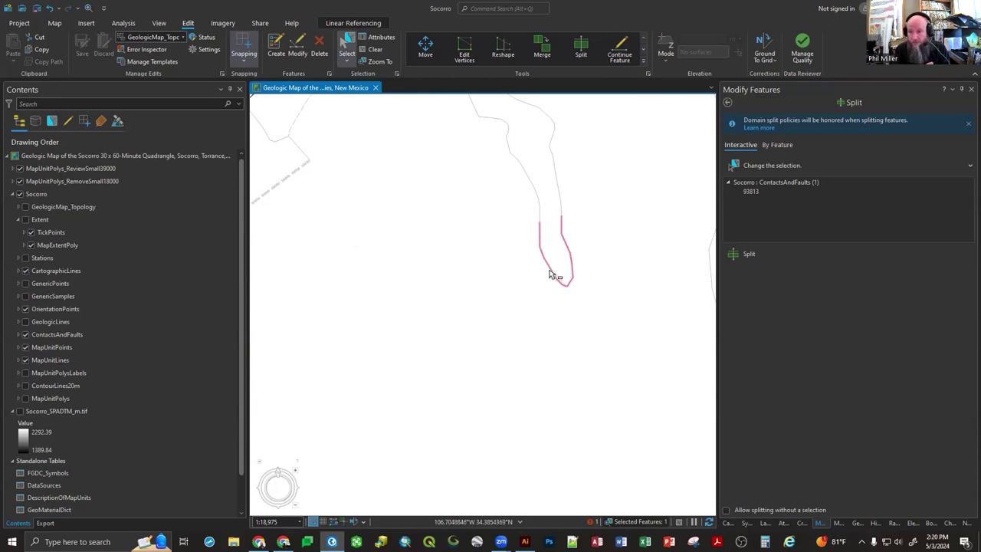
key(Escape)
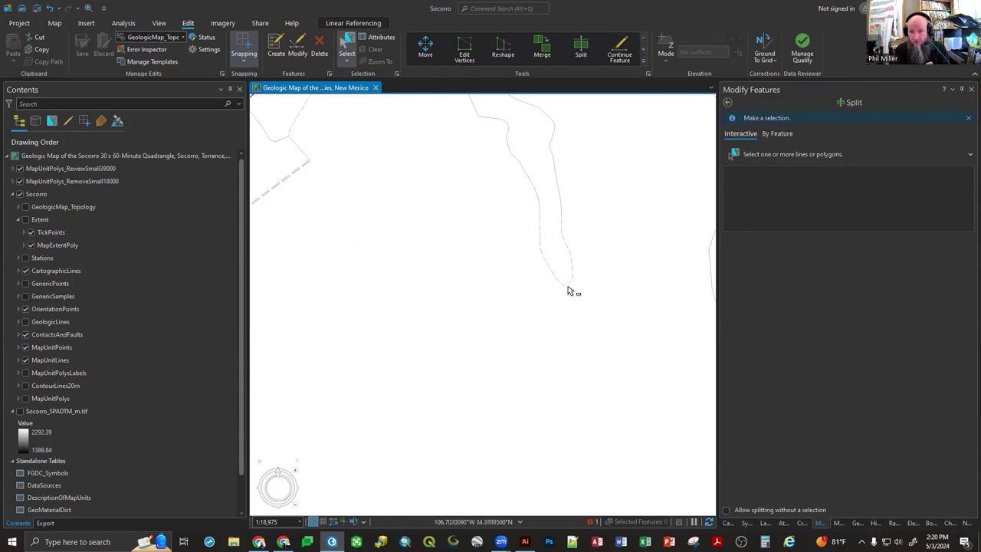
click(541, 232)
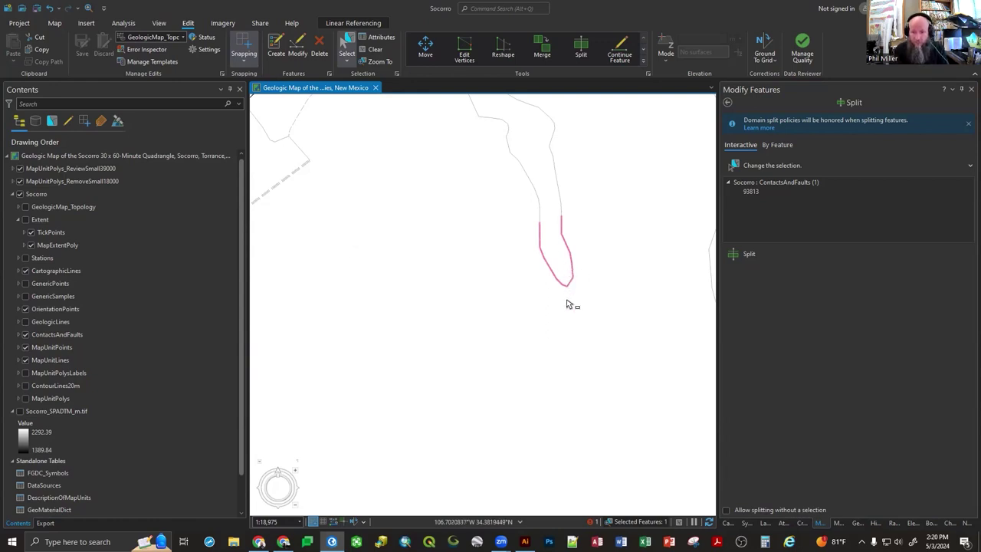
click(581, 51)
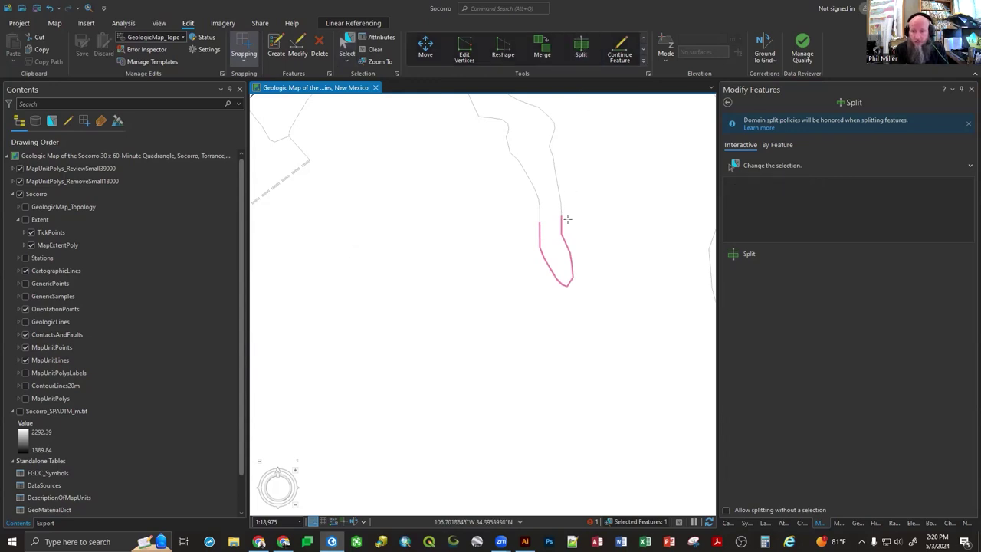
click(566, 286)
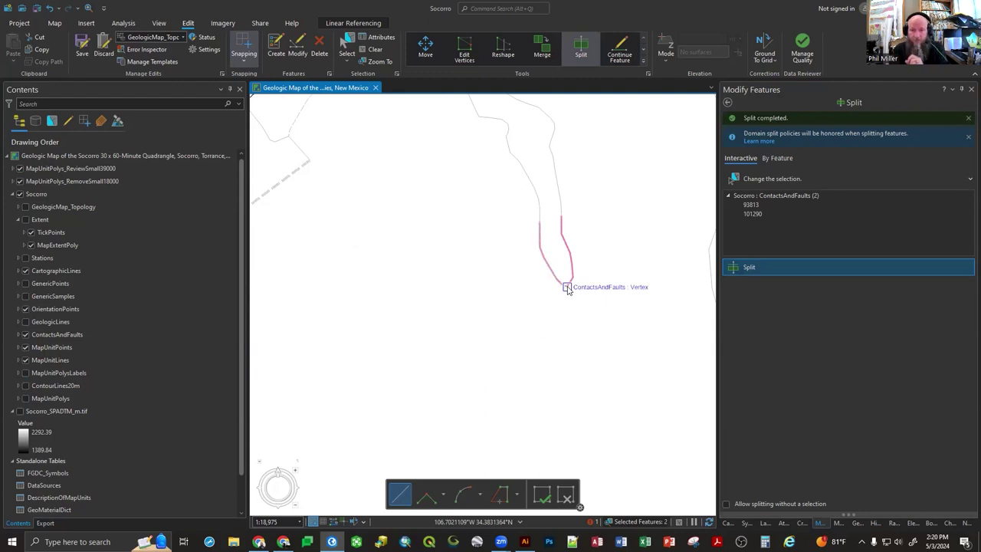
click(375, 49)
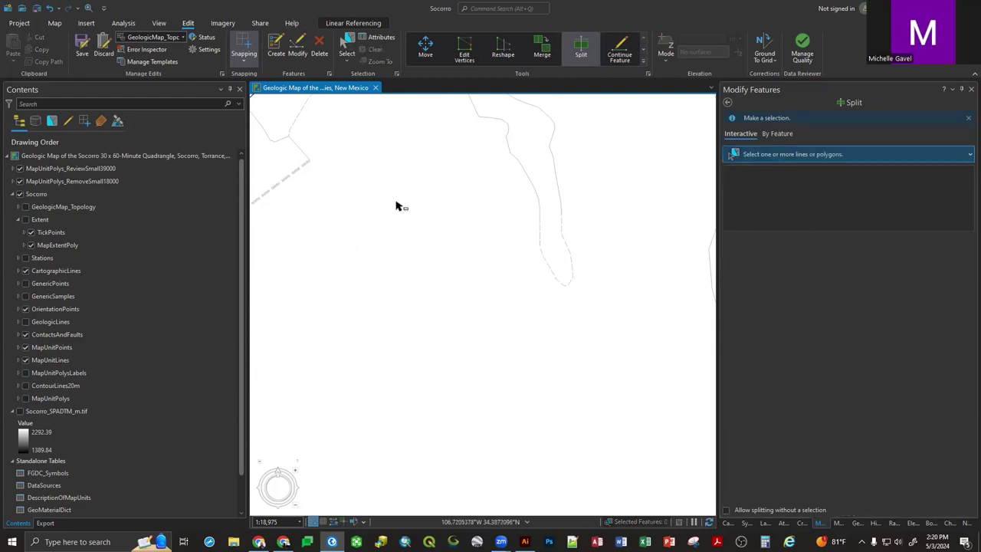
Set the western half's Symbol to 01.01.01 and its DataSourceID to DSJMK01, and clear the selection.
click(544, 261)
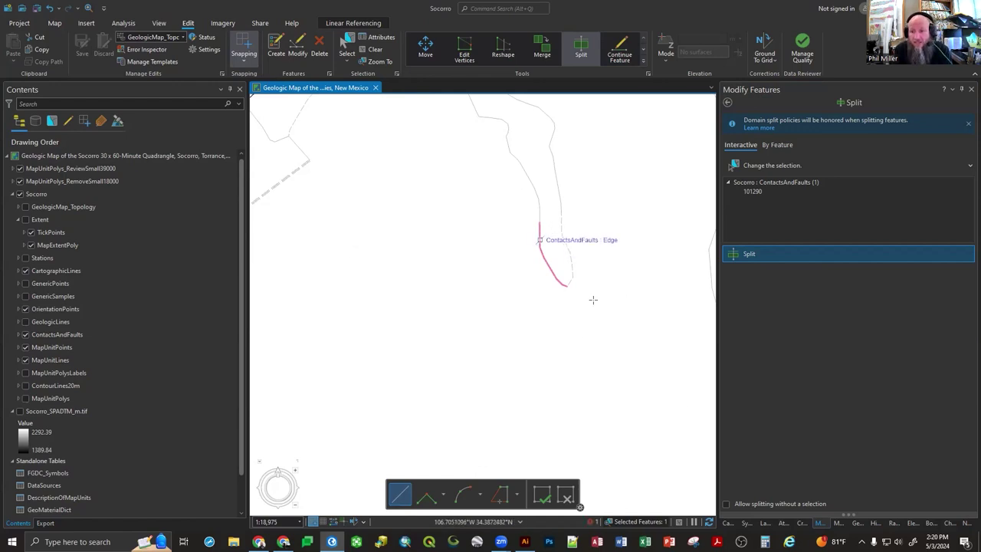
click(782, 524)
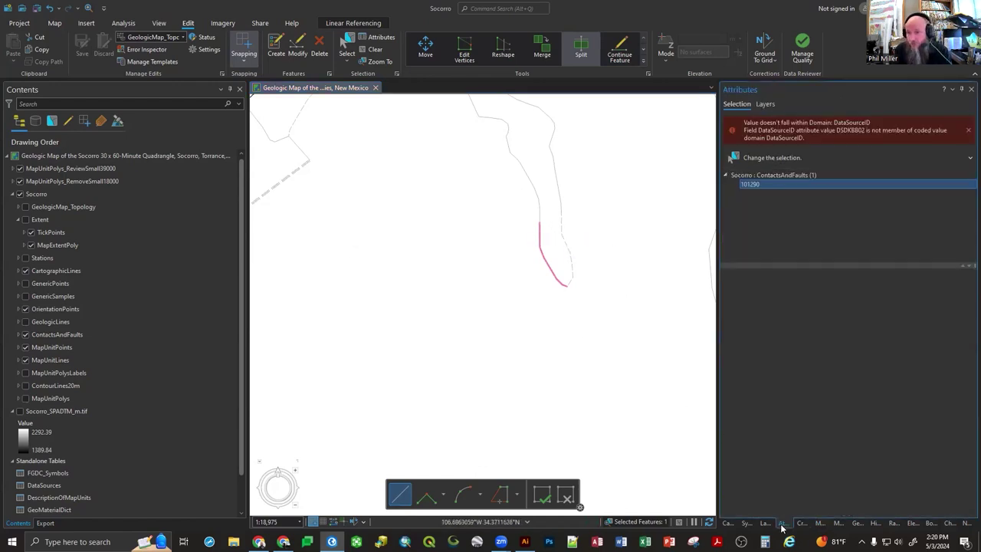
click(838, 389)
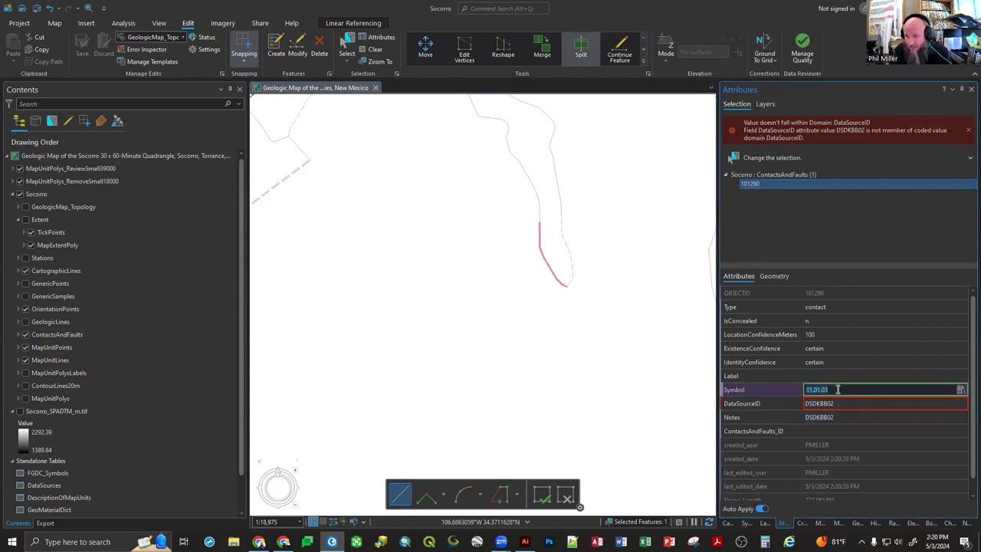
click(840, 389)
key(BackSpace)
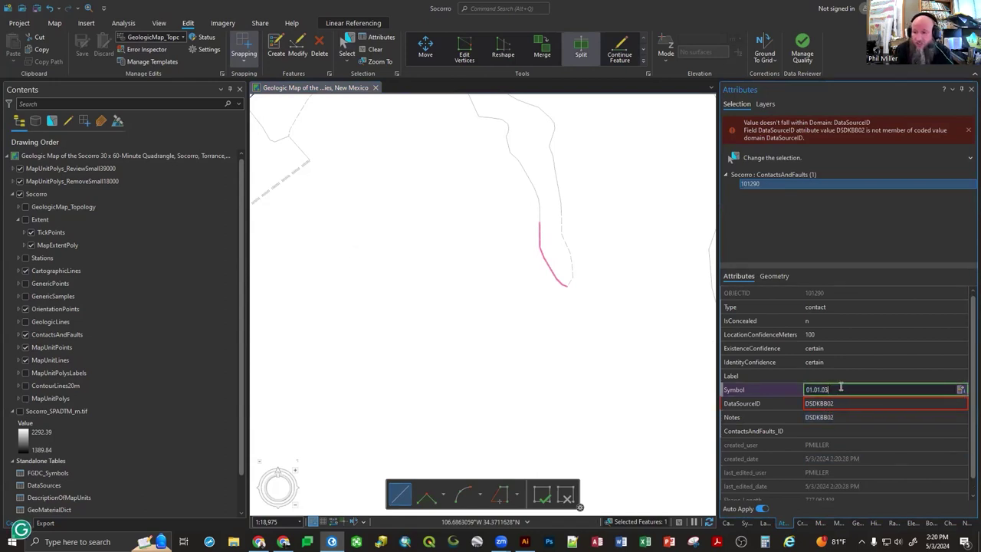
text(1)
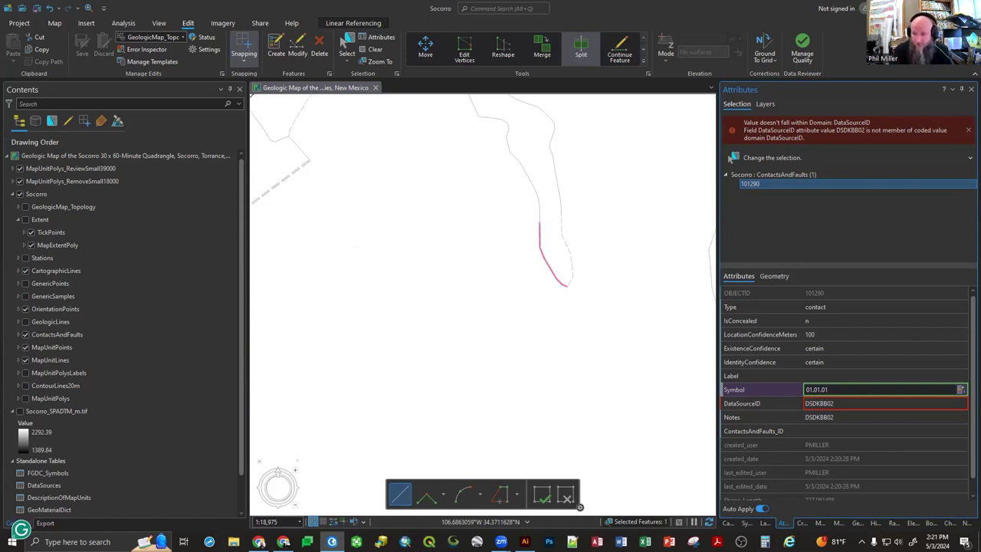
key(Tab)
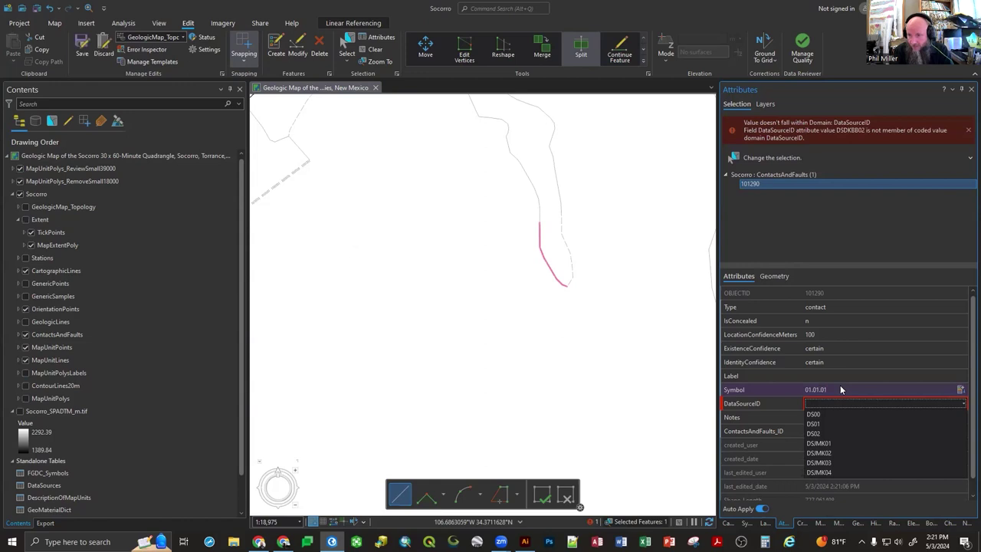
click(840, 443)
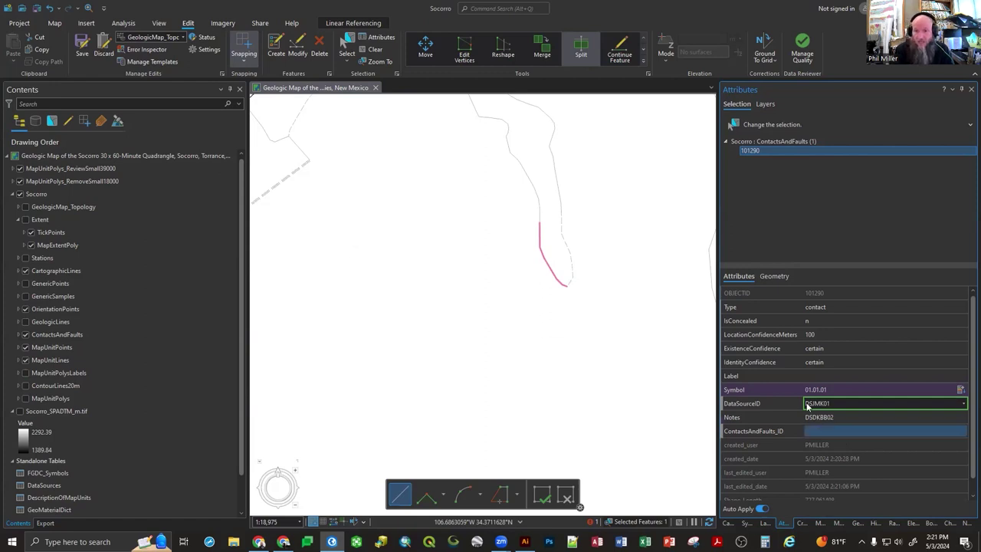
click(377, 50)
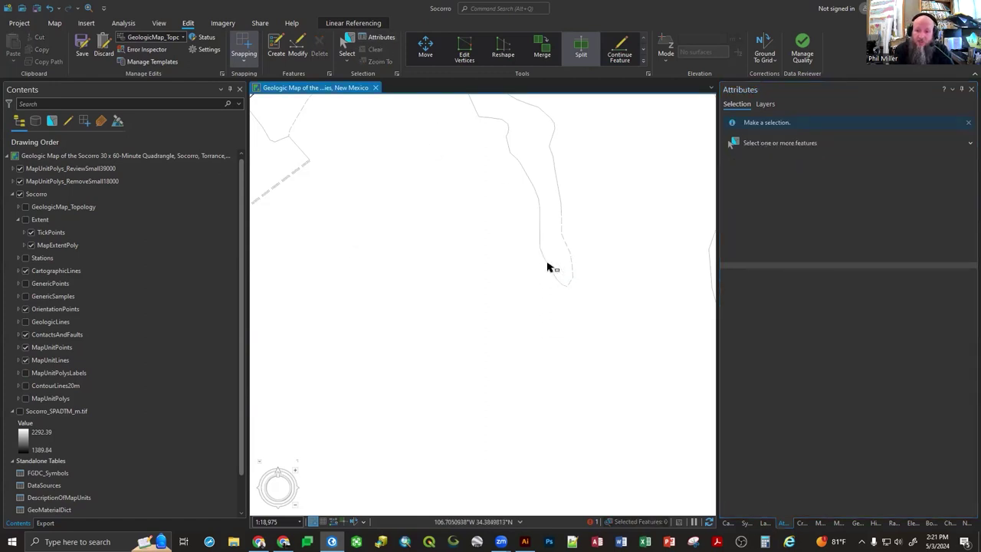
Check the attributes of the contact adjoining the western half's northern end and clear the selection.
click(534, 194)
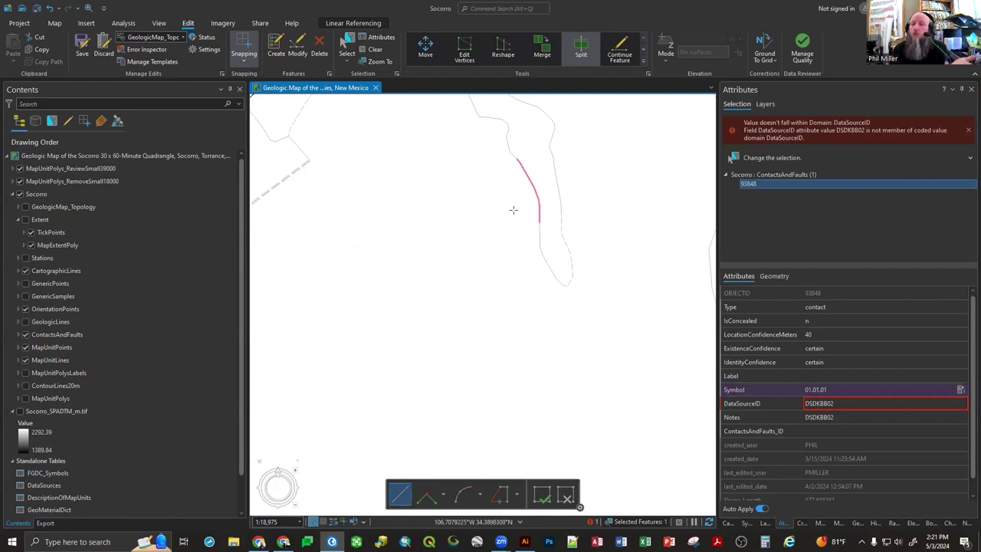
click(374, 50)
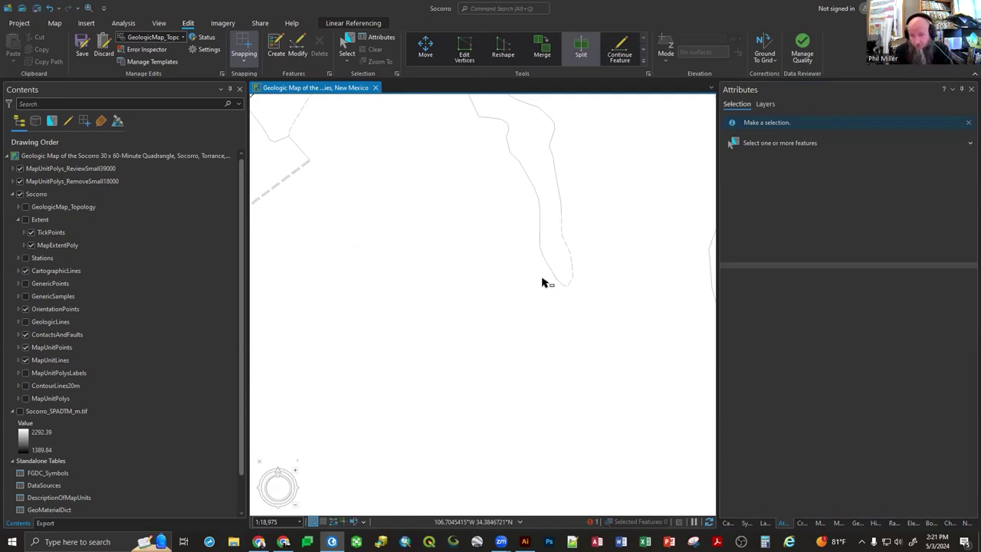
click(583, 51)
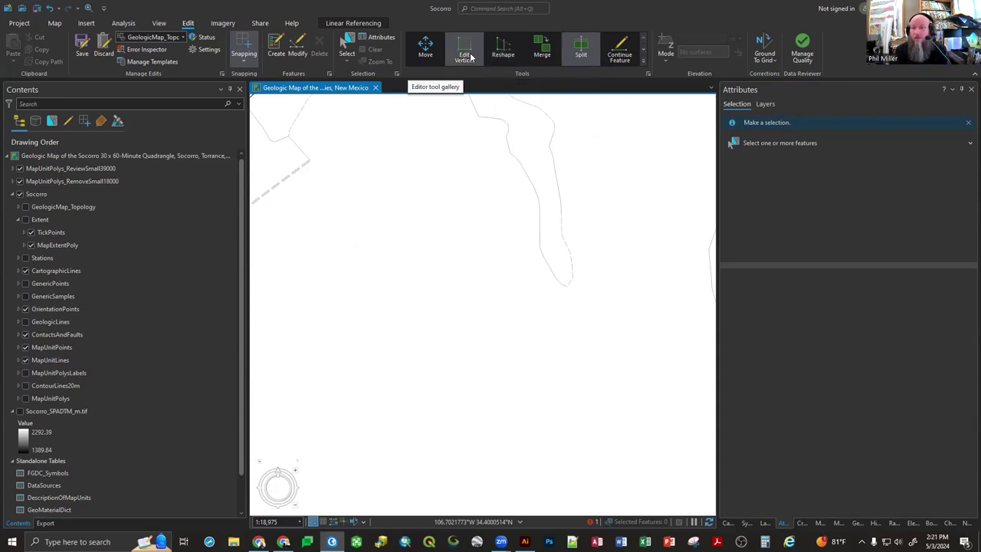
Select the western half and the adjoining contact to its north together and load both into the Merge tool.
click(545, 262)
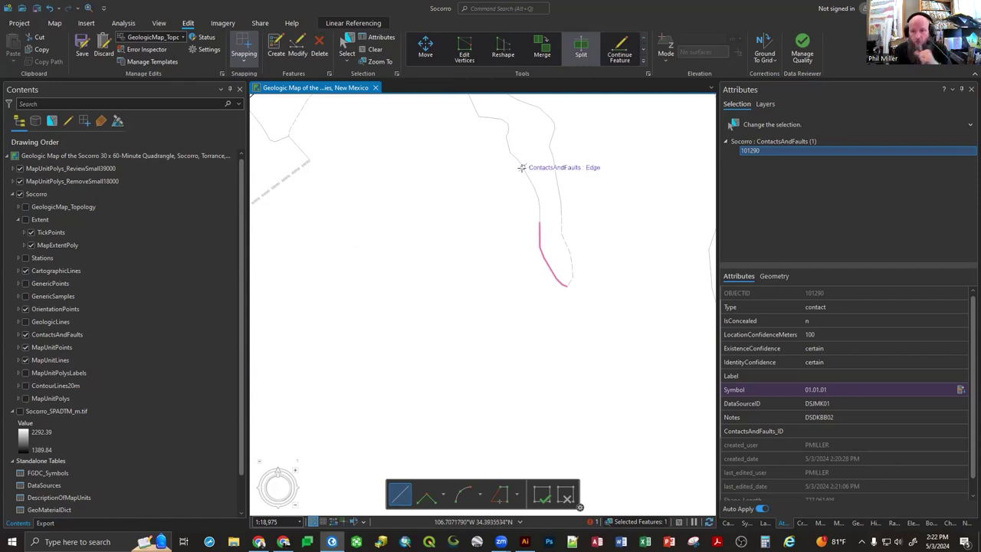
click(348, 46)
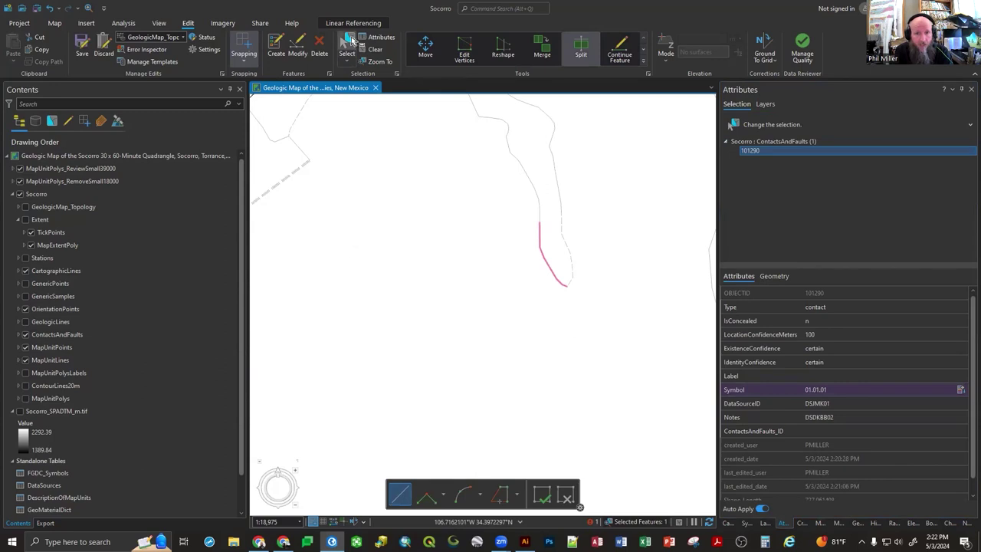
shift+click(535, 188)
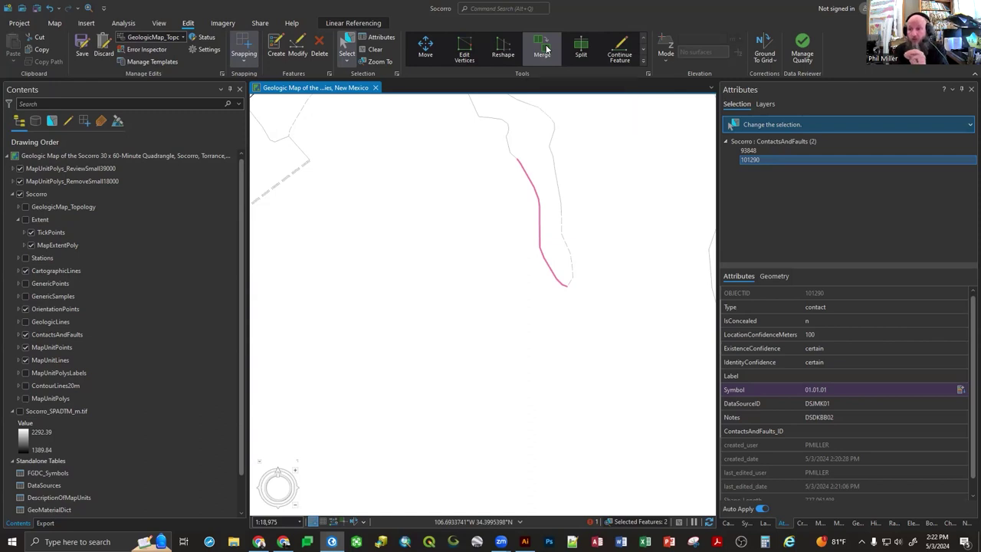
click(543, 47)
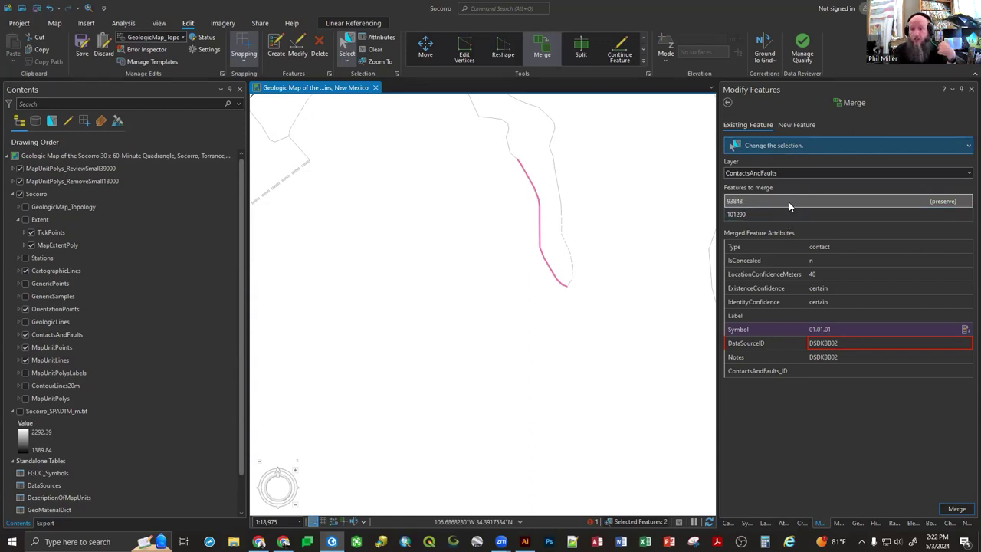
Compare the merged feature attributes with contact 93848 preserved and with contact 101290 preserved.
click(753, 201)
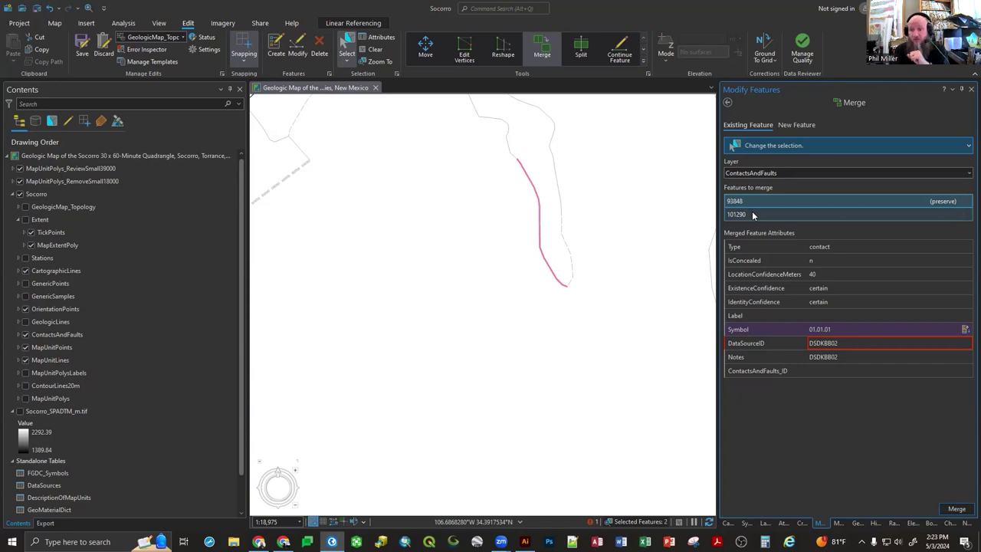
click(753, 215)
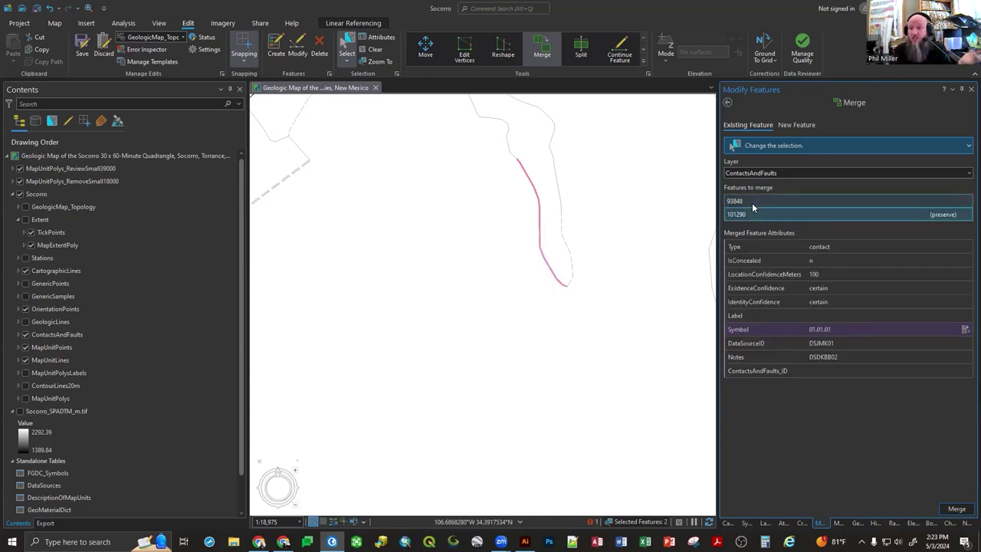
click(752, 202)
click(752, 213)
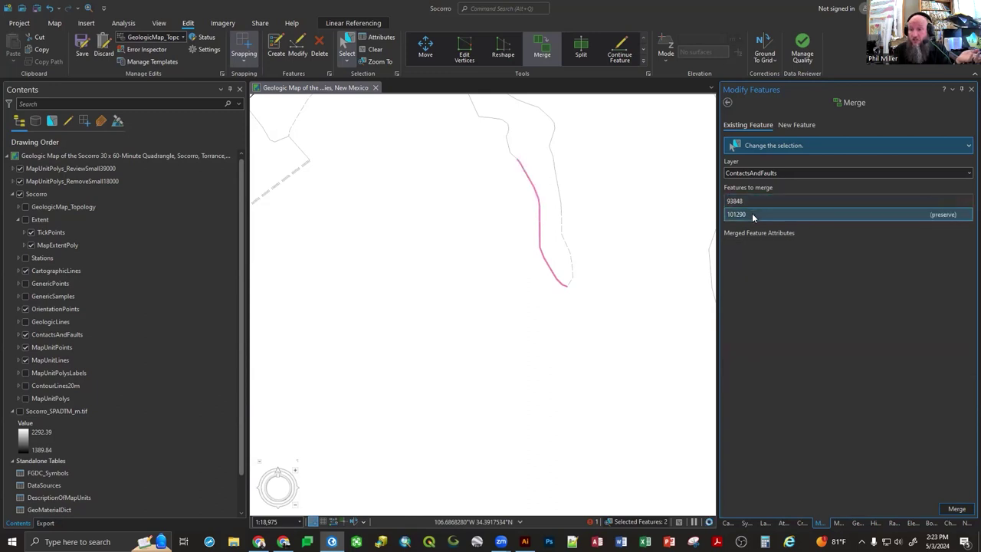
click(752, 201)
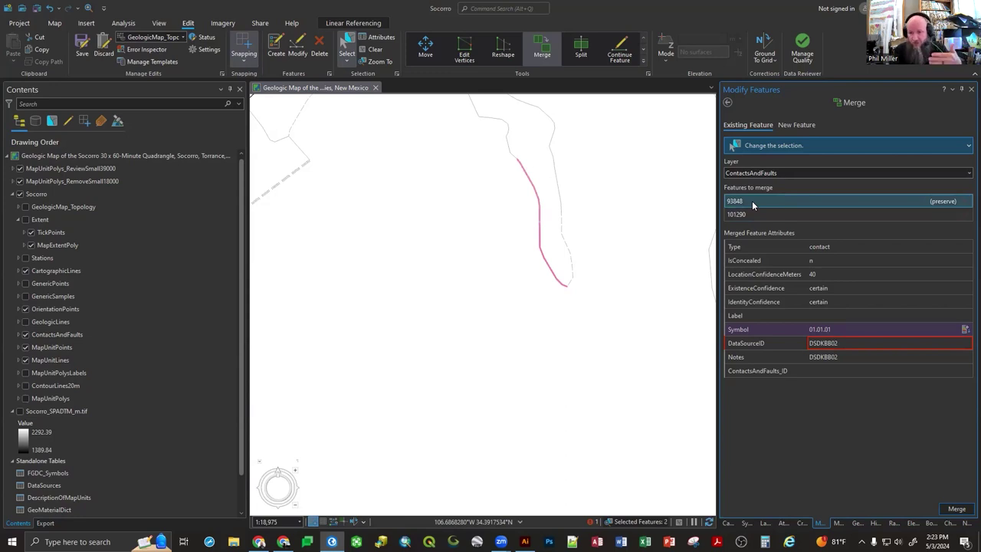
click(752, 214)
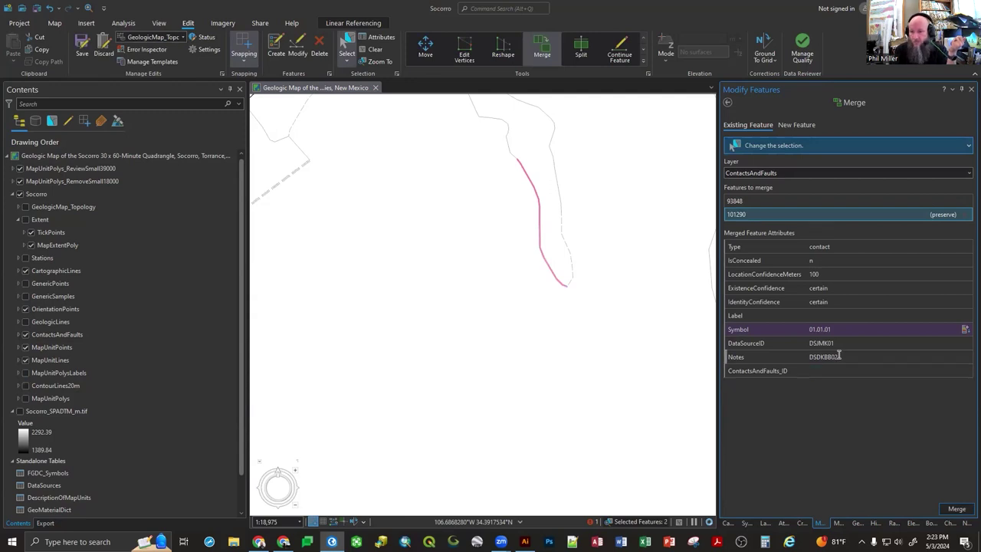
click(773, 201)
click(837, 343)
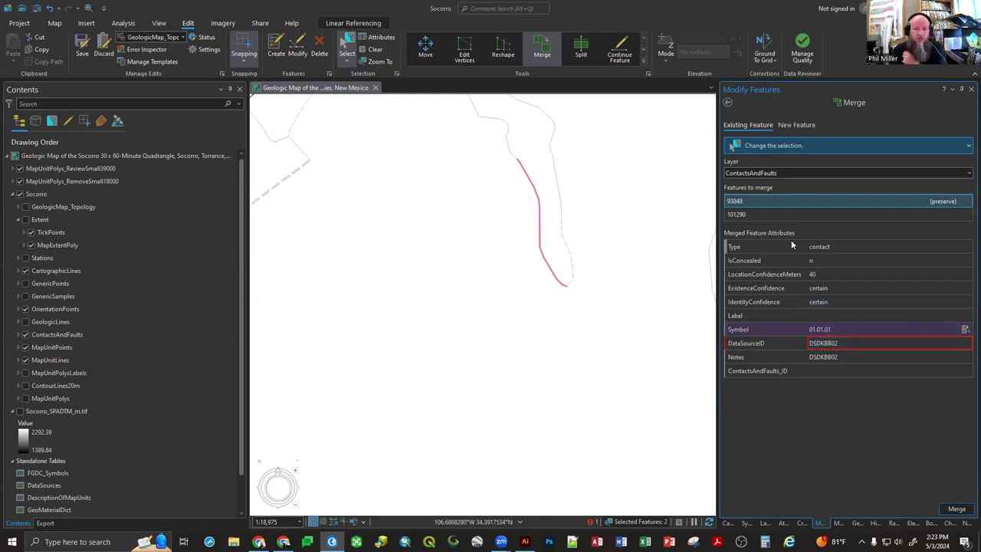
Merge the two contacts with feature 101290 preserved, and deselect and reselect the merged line to check it.
click(767, 215)
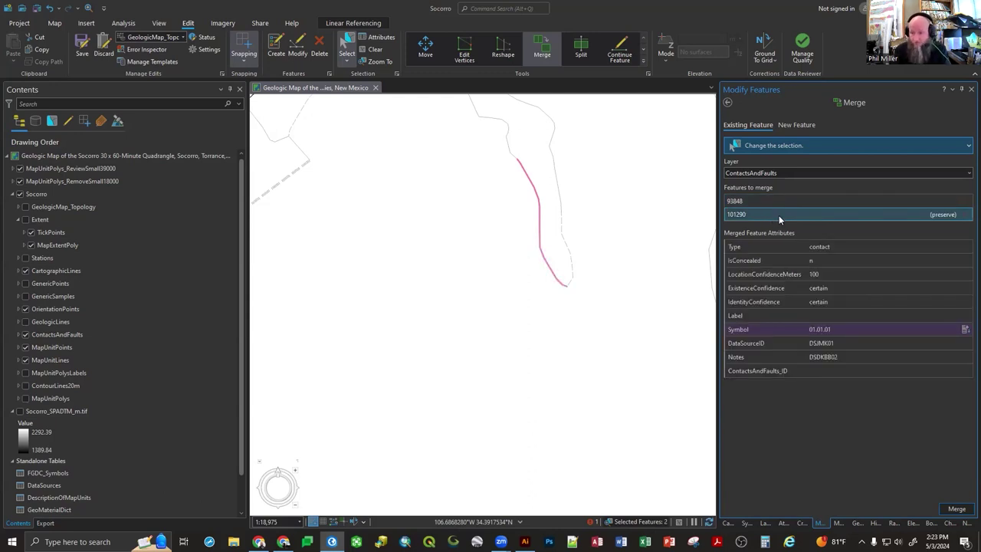
click(956, 509)
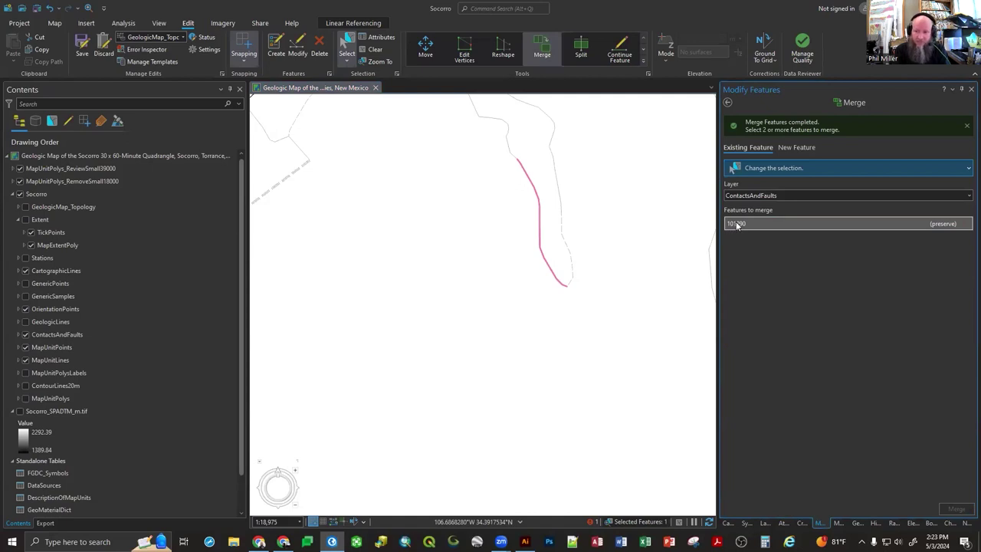
click(640, 225)
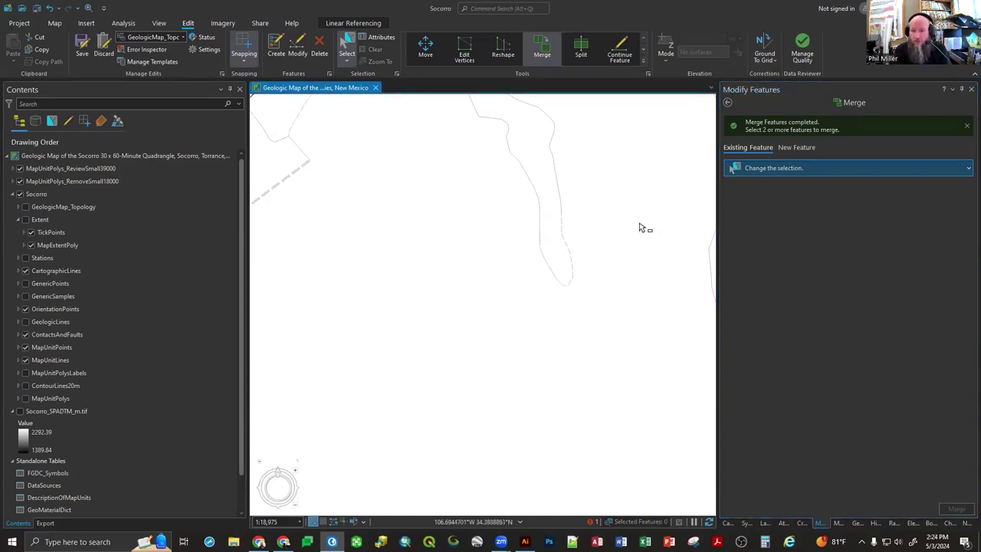
click(539, 212)
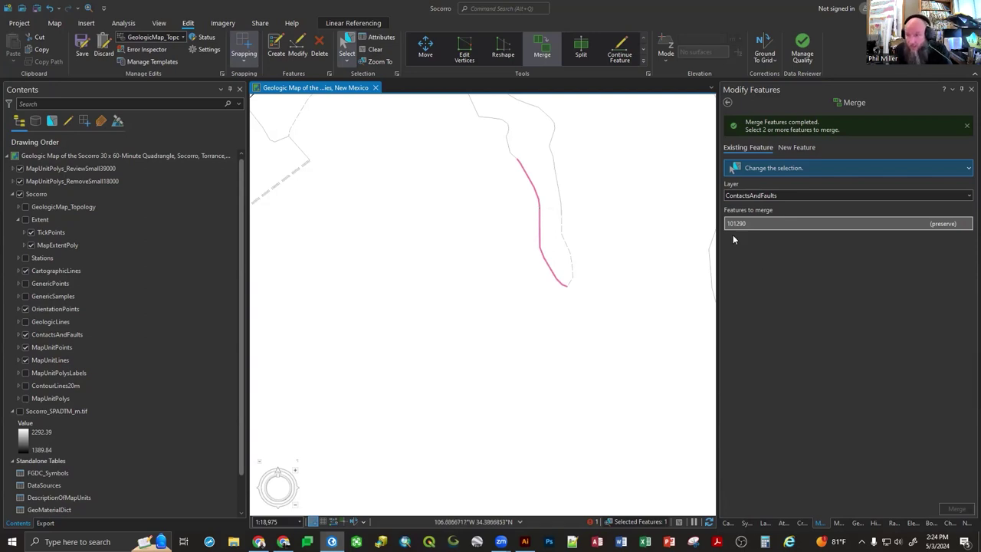
Return to the full Modify Features tool list and review the tools down to the Divide and Construct groups.
click(728, 104)
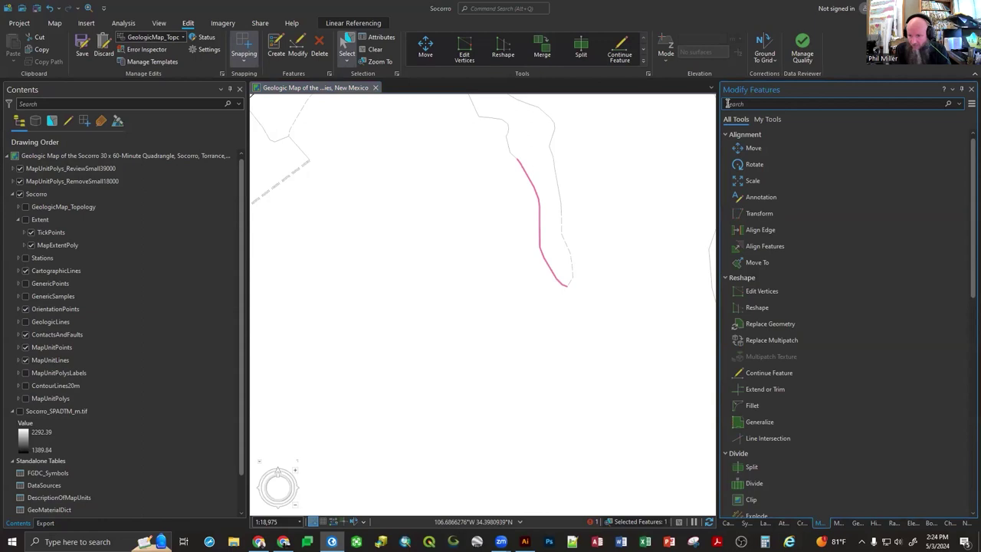
click(803, 524)
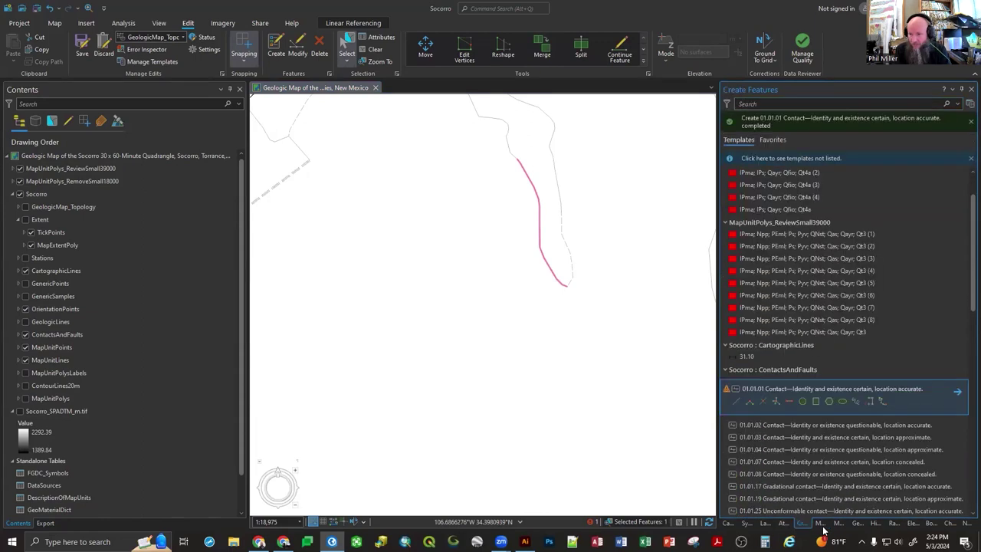
click(821, 526)
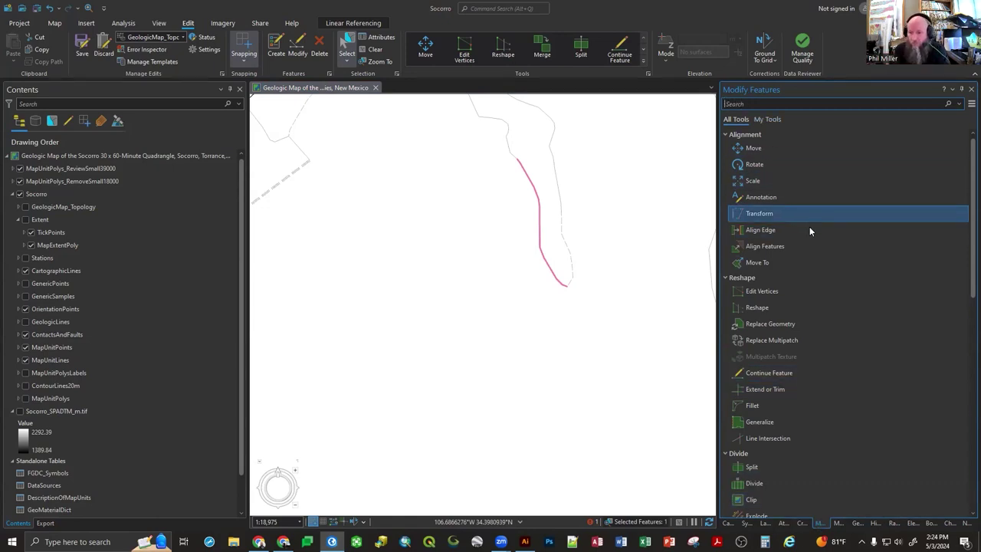
scroll(801, 322, down, 2)
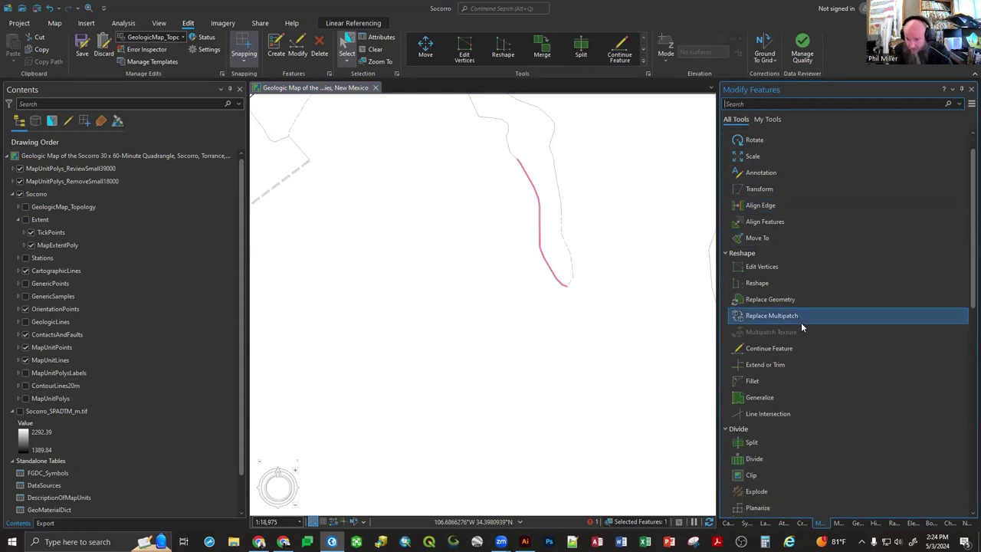
scroll(801, 325, down, 1)
scroll(801, 325, down, 1)
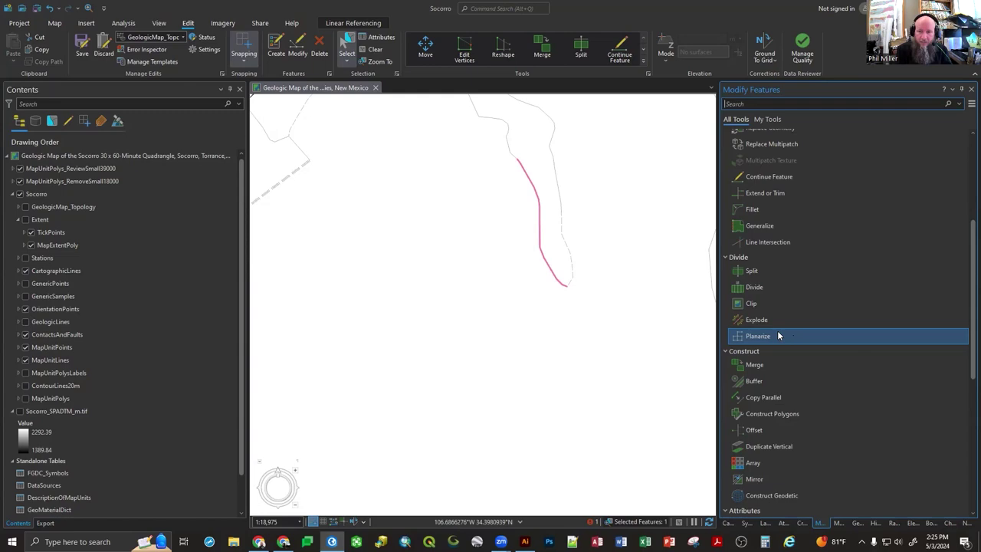
Examine the extents of the contacts meeting at the junction northwest of the Abo-Maes fault zone label by selecting them in turn.
scroll(544, 358, down, 4)
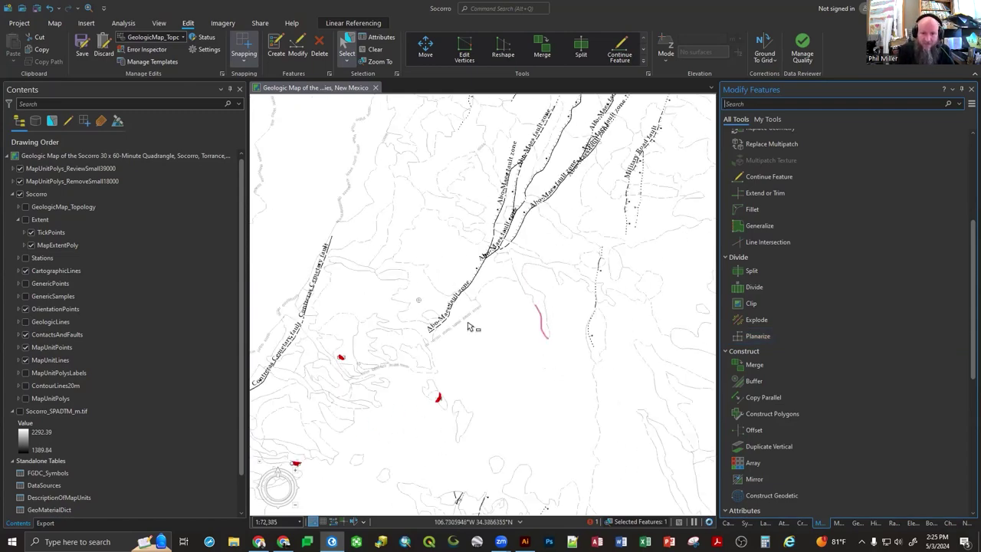
scroll(453, 342, up, 2)
scroll(331, 193, up, 2)
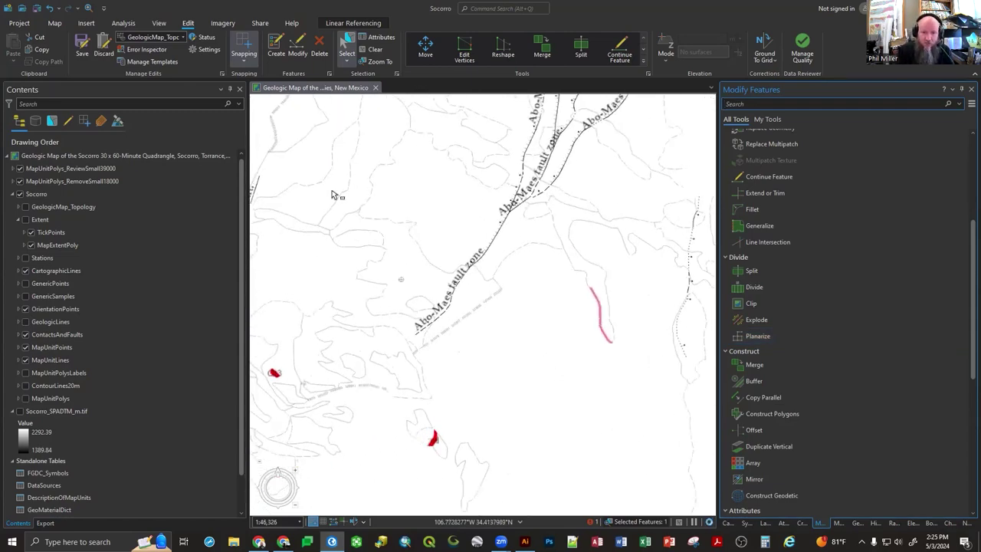
click(397, 245)
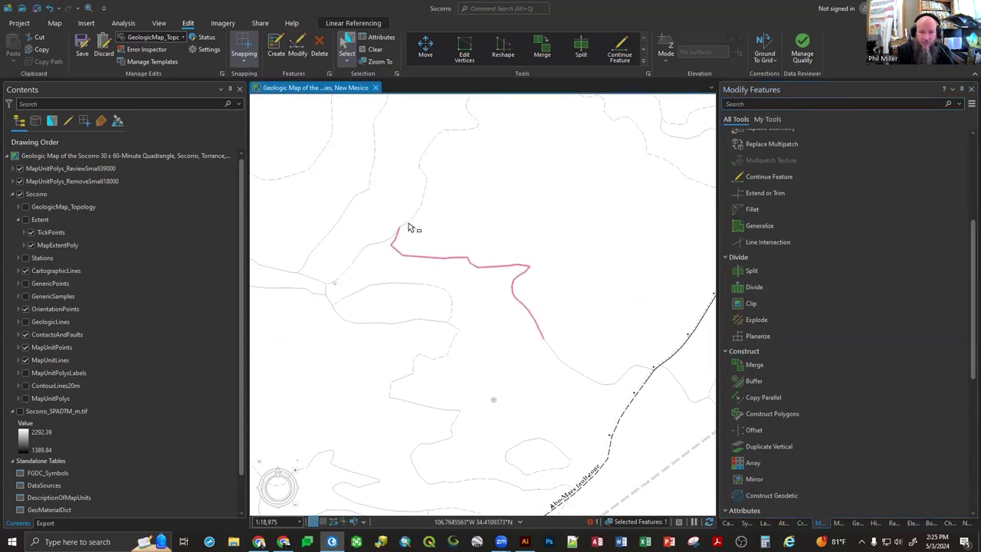
click(406, 227)
click(406, 227)
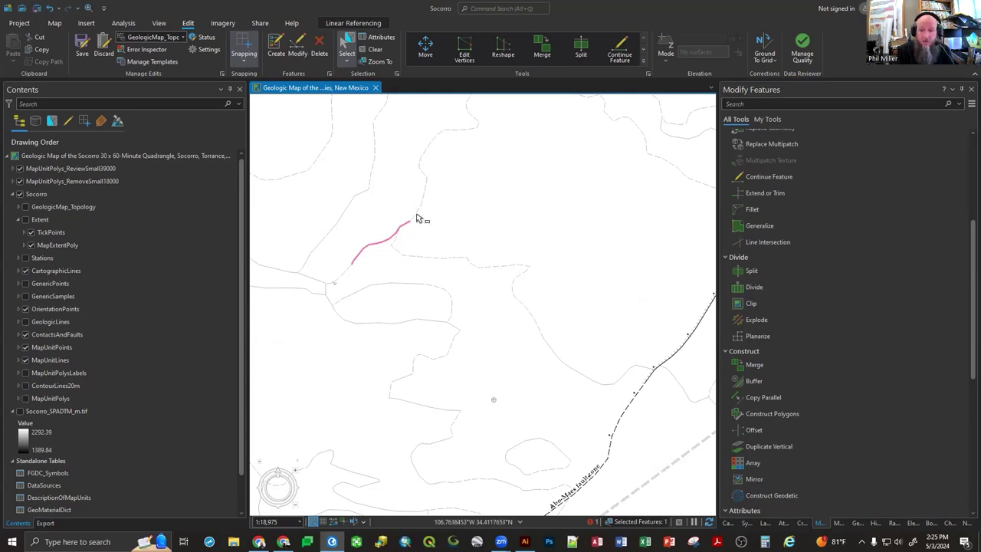
click(417, 219)
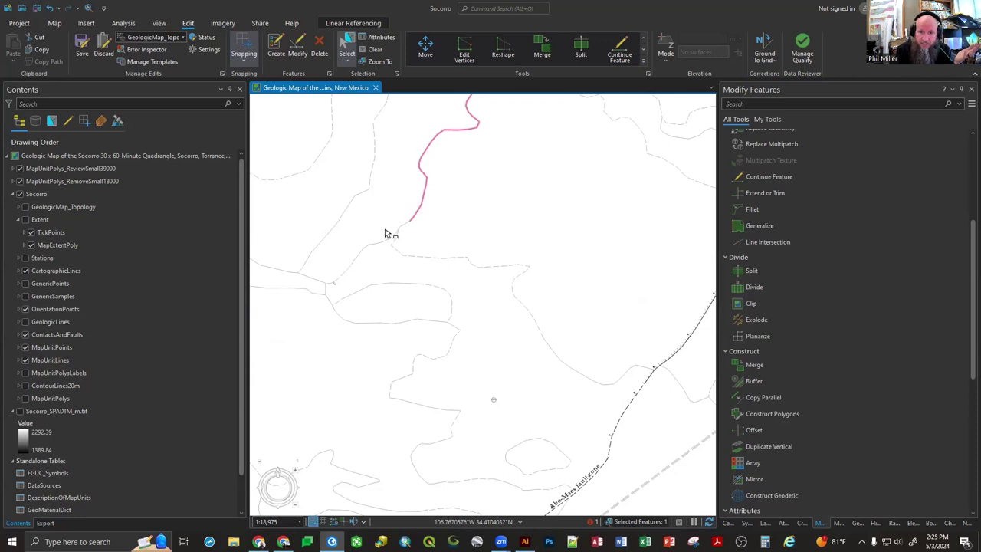
scroll(388, 233, up, 3)
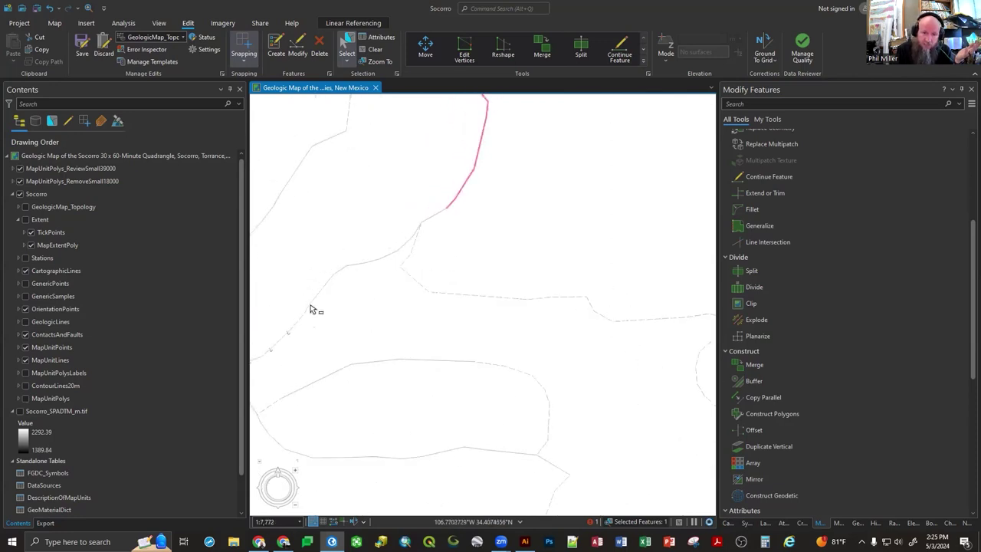
click(441, 214)
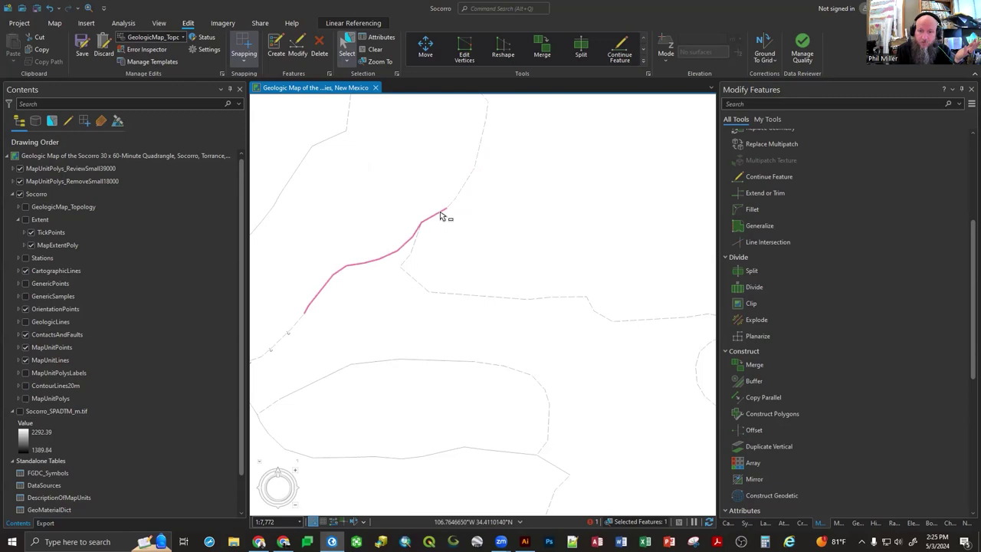
click(449, 208)
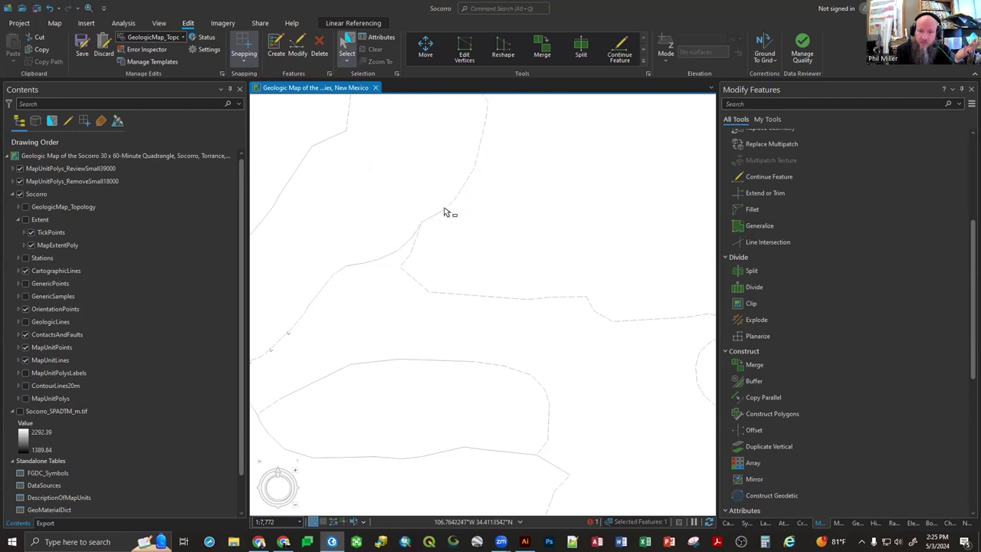
Select the dashed branch and the through-going contact, together and individually, to examine how they meet at the junction vertex.
click(407, 257)
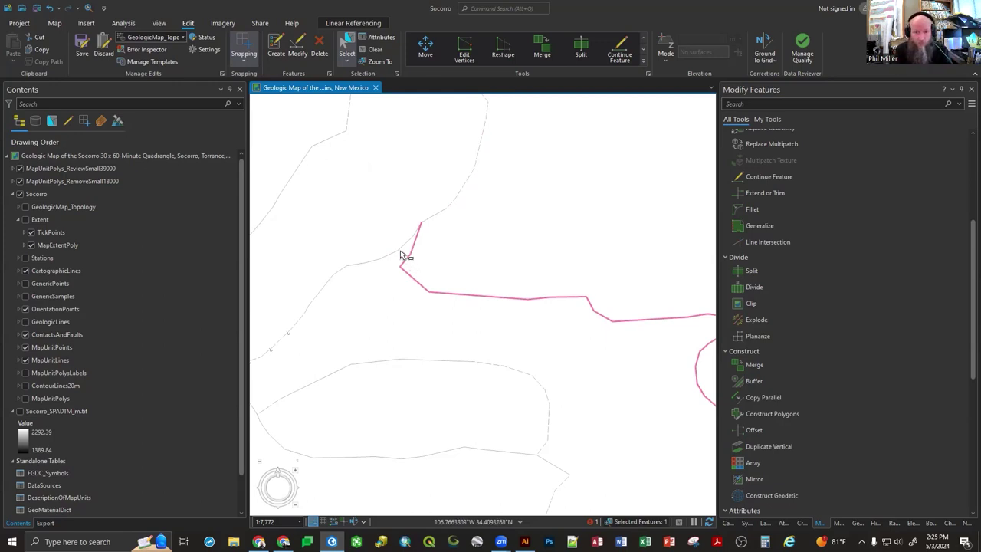
shift+click(401, 253)
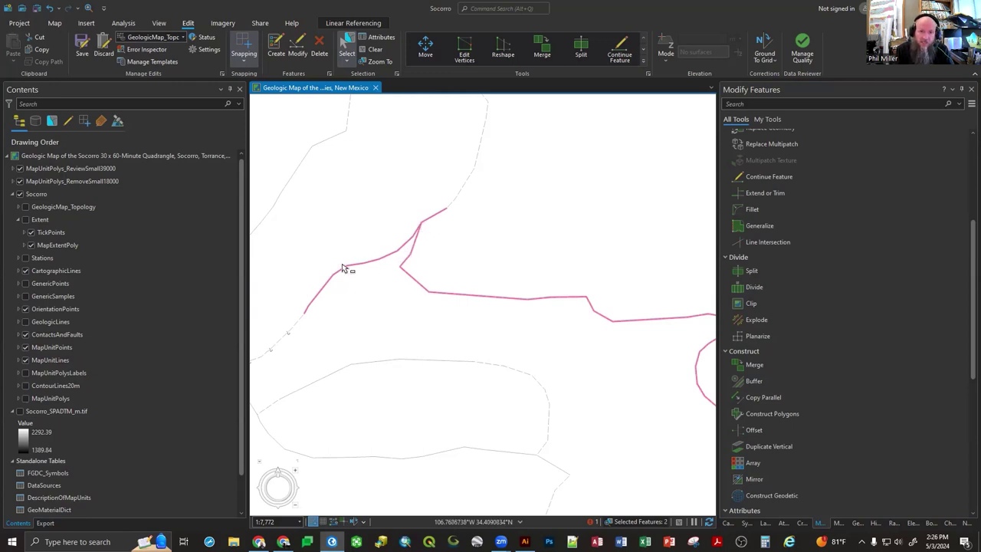
click(415, 237)
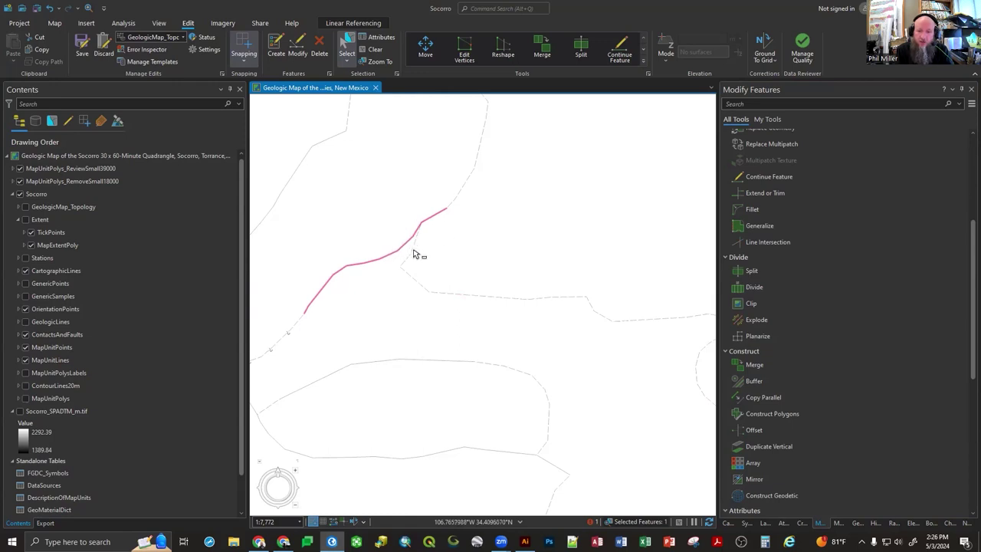
click(414, 253)
scroll(432, 226, up, 6)
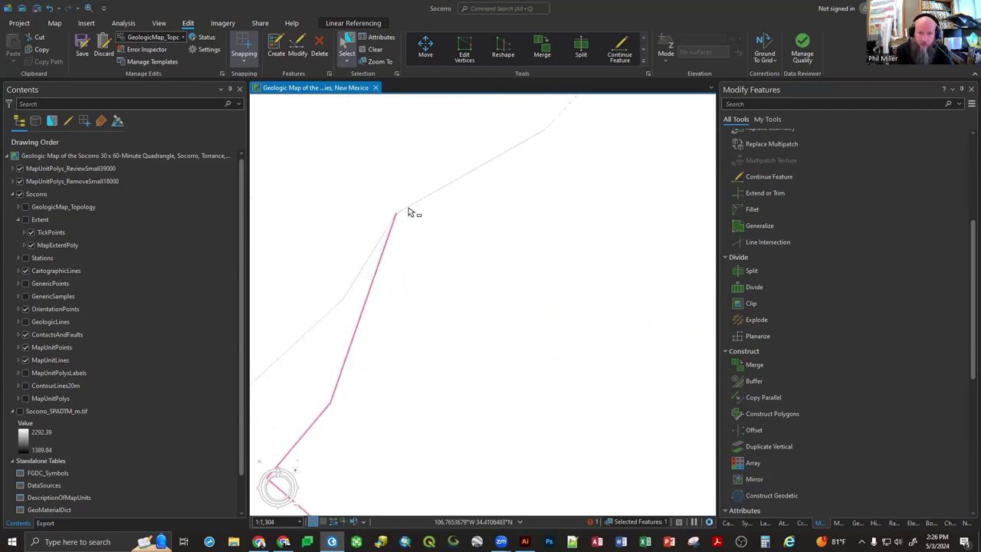
click(409, 212)
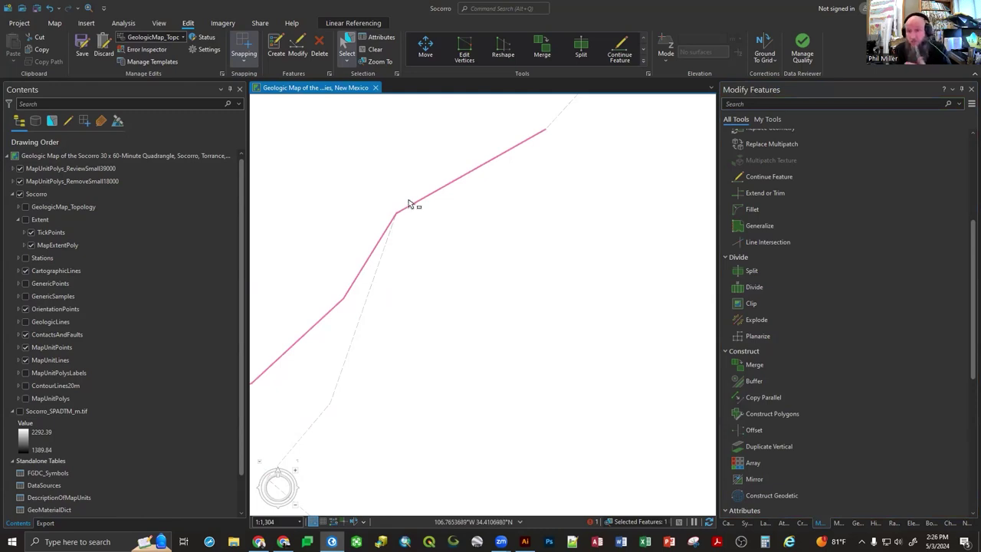
Select the four consecutive dashed segments of the Contreras Cemetary fault south of its solid segment.
scroll(479, 275, down, 4)
scroll(479, 274, down, 1)
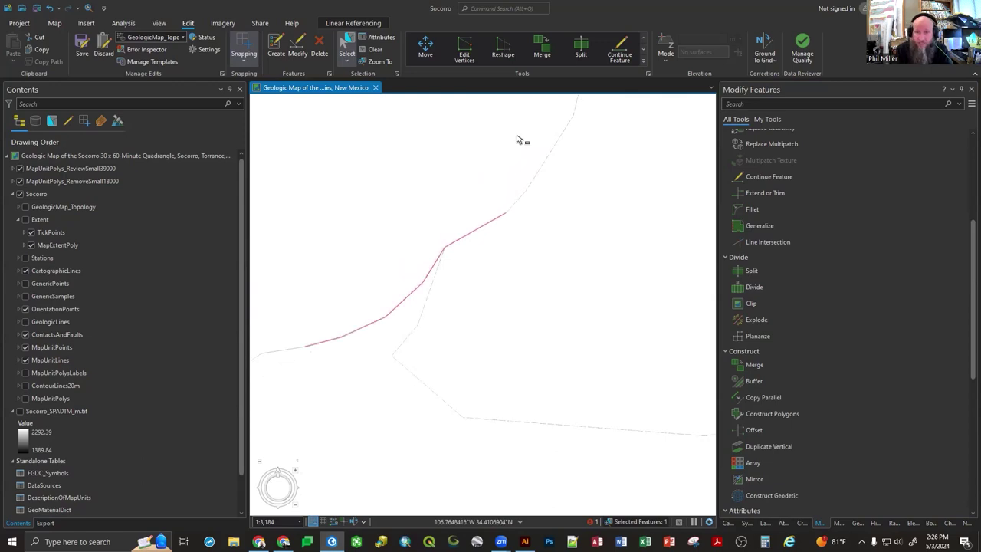
click(584, 54)
scroll(542, 241, down, 2)
scroll(541, 243, down, 2)
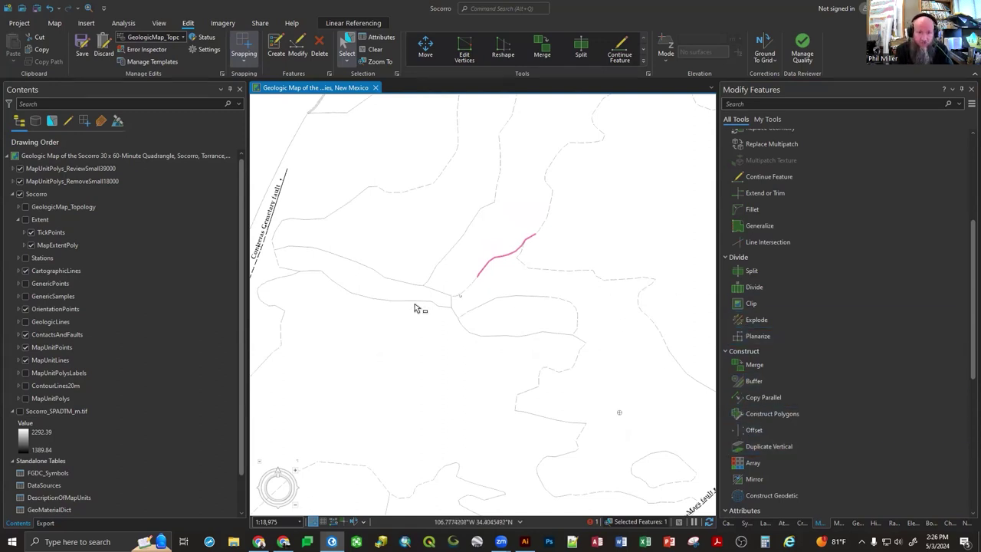
scroll(416, 307, down, 2)
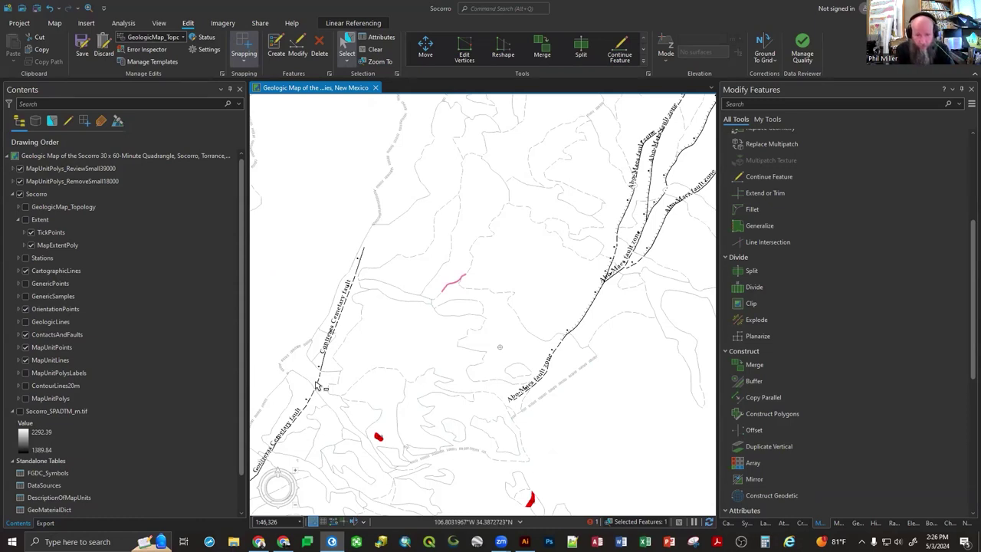
scroll(315, 392, up, 1)
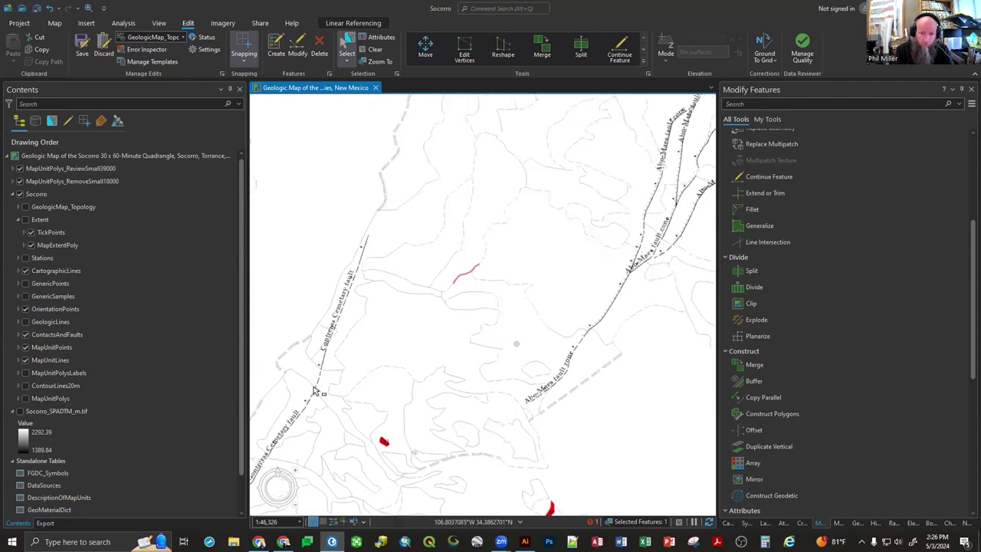
scroll(314, 392, up, 2)
scroll(295, 400, up, 2)
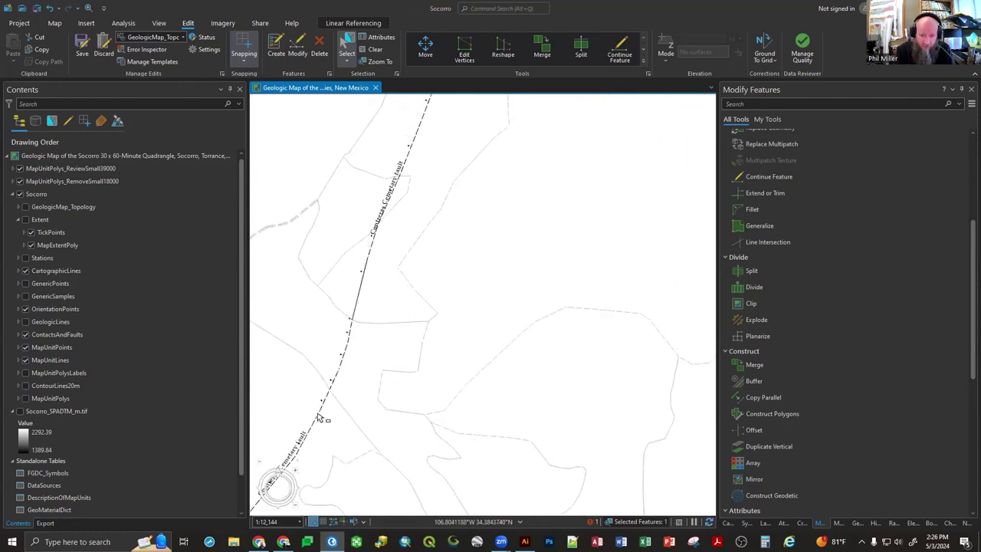
click(319, 418)
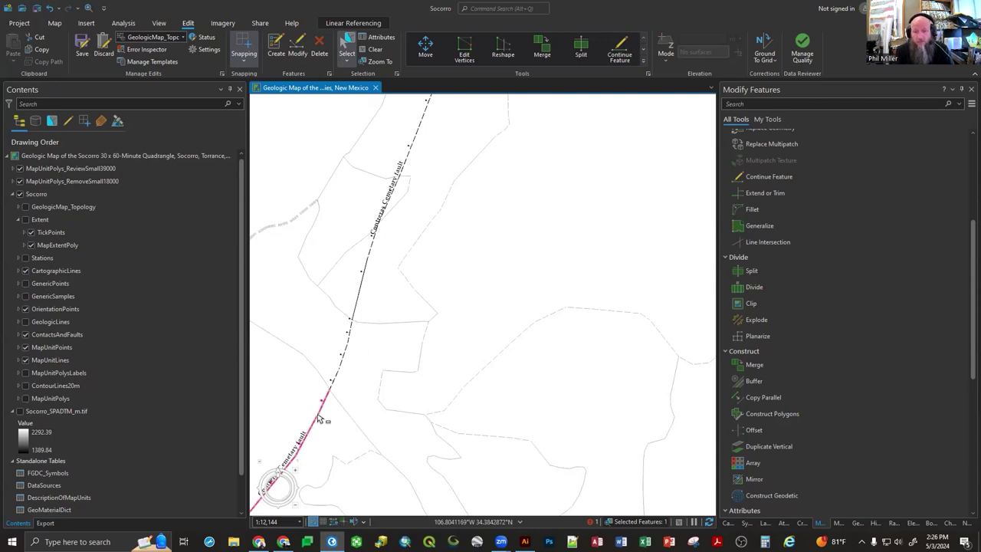
shift+click(341, 374)
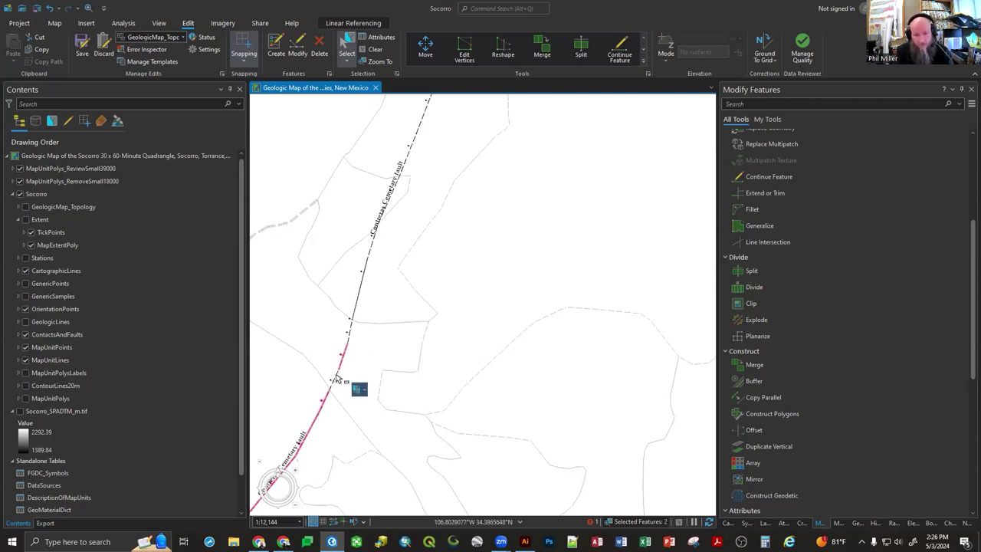
shift+click(351, 334)
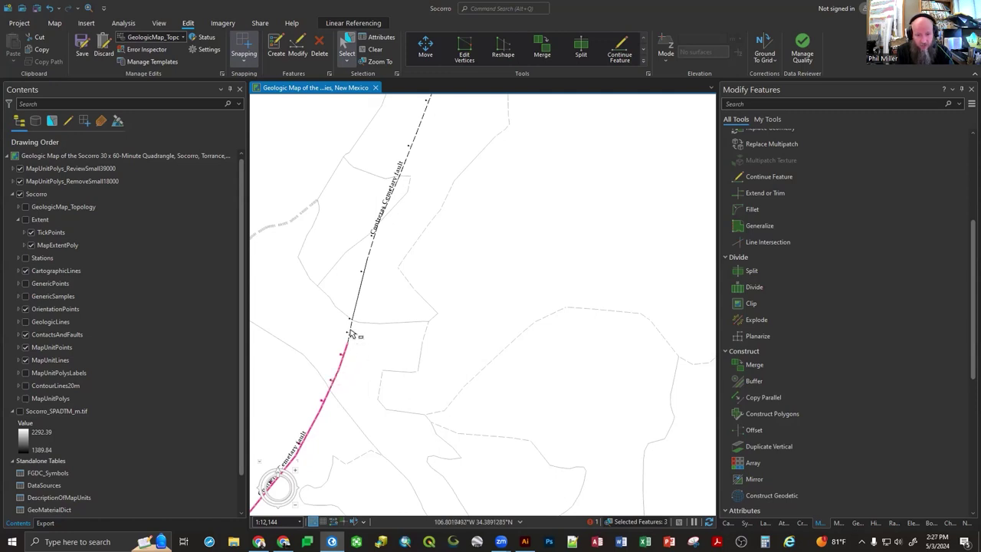
shift+click(348, 335)
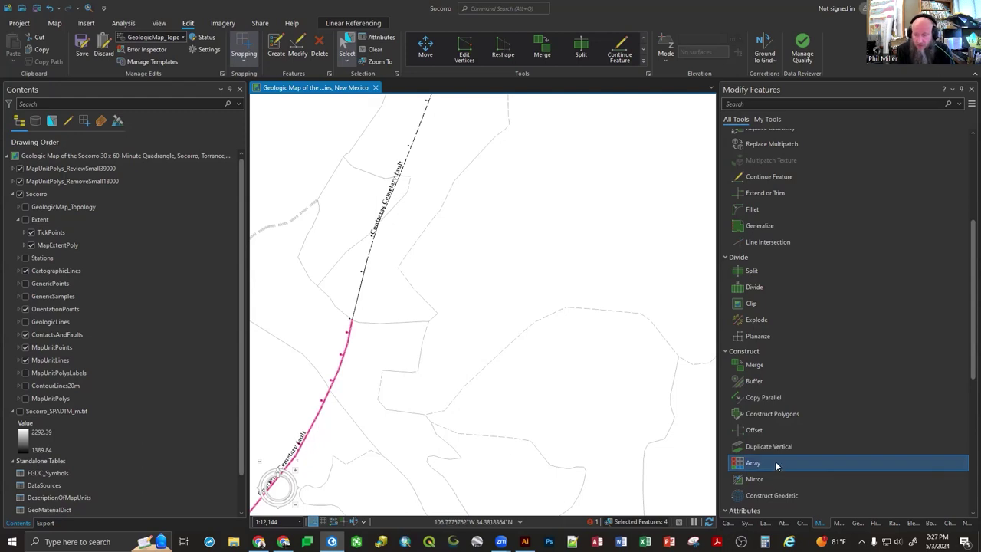
Review the attributes of each of the four selected fault segments to compare their type and location confidence.
click(782, 522)
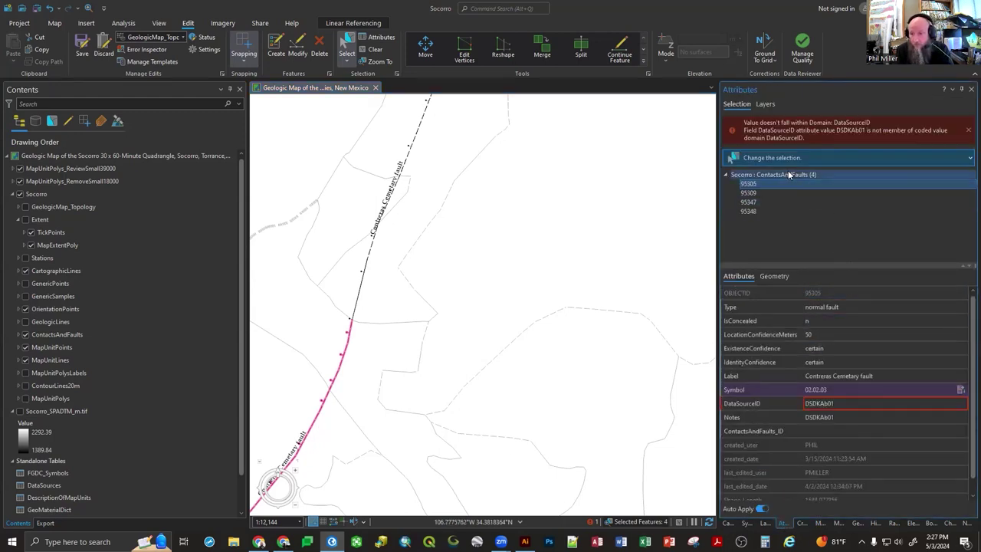
click(767, 192)
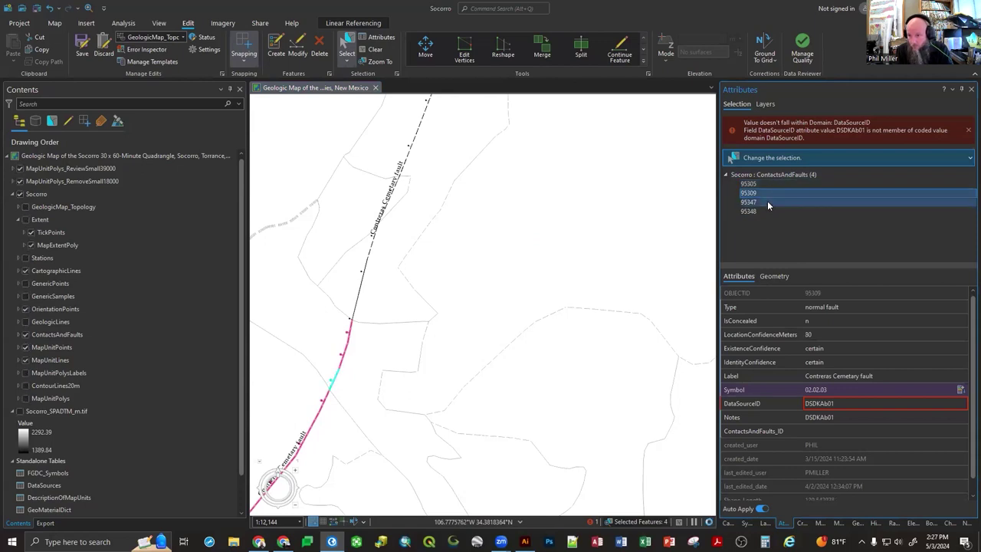
click(767, 203)
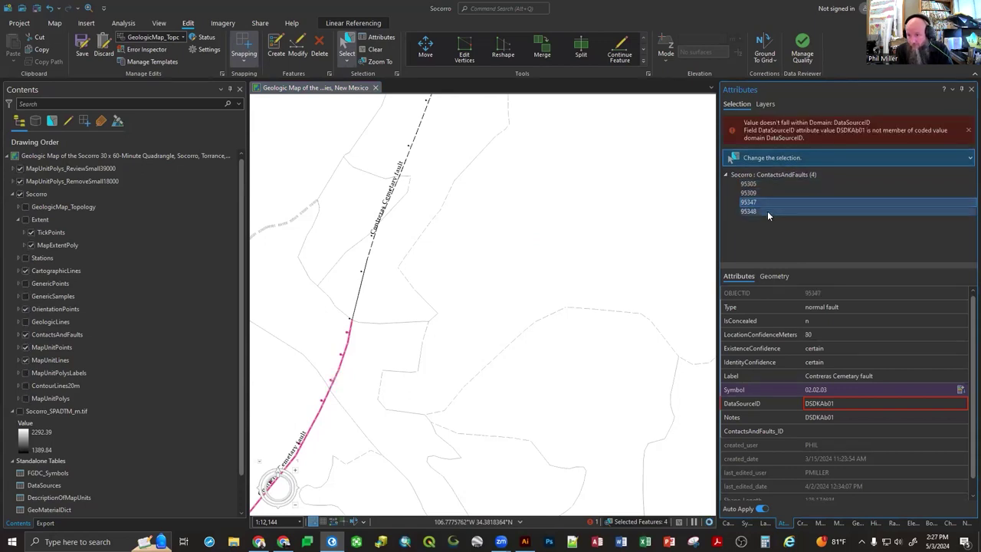
click(767, 212)
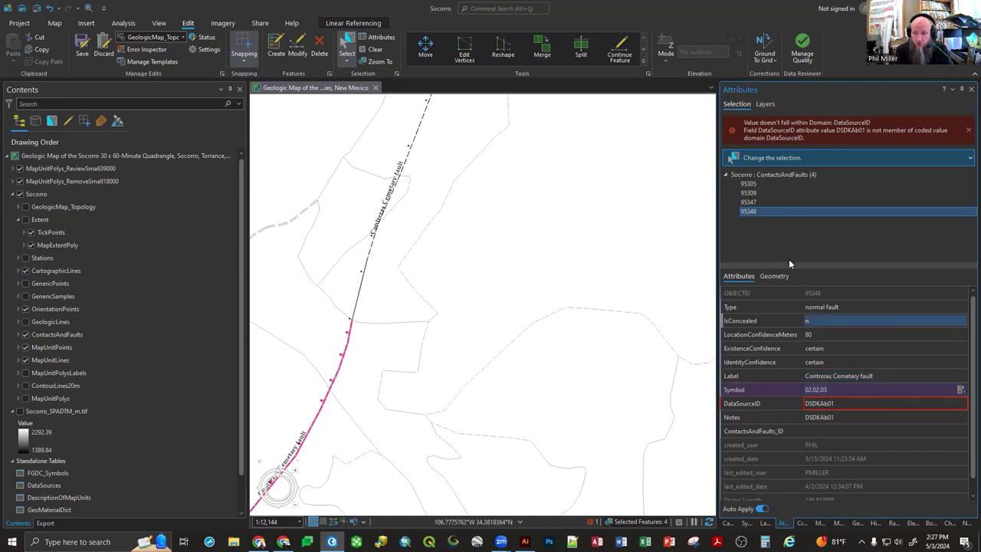
click(760, 202)
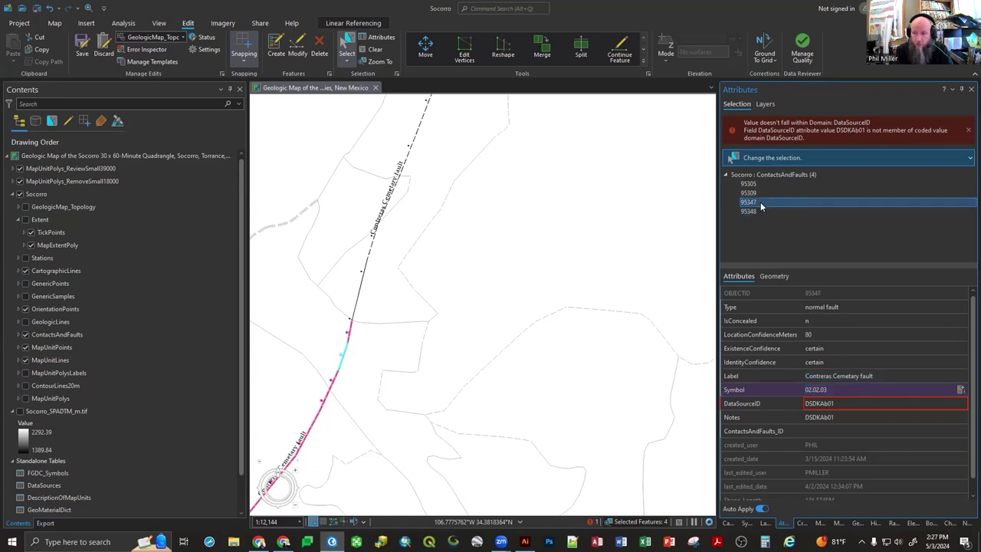
click(760, 194)
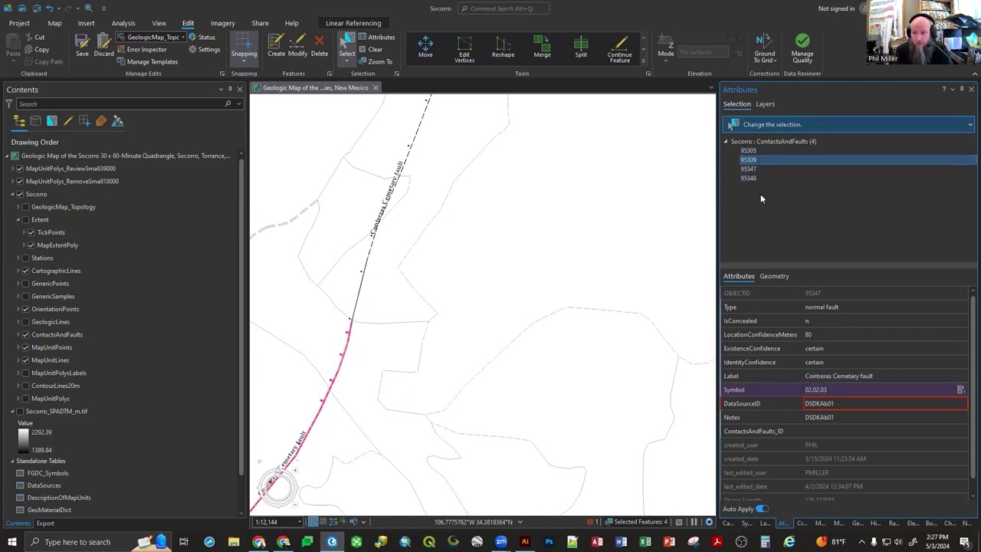
click(761, 185)
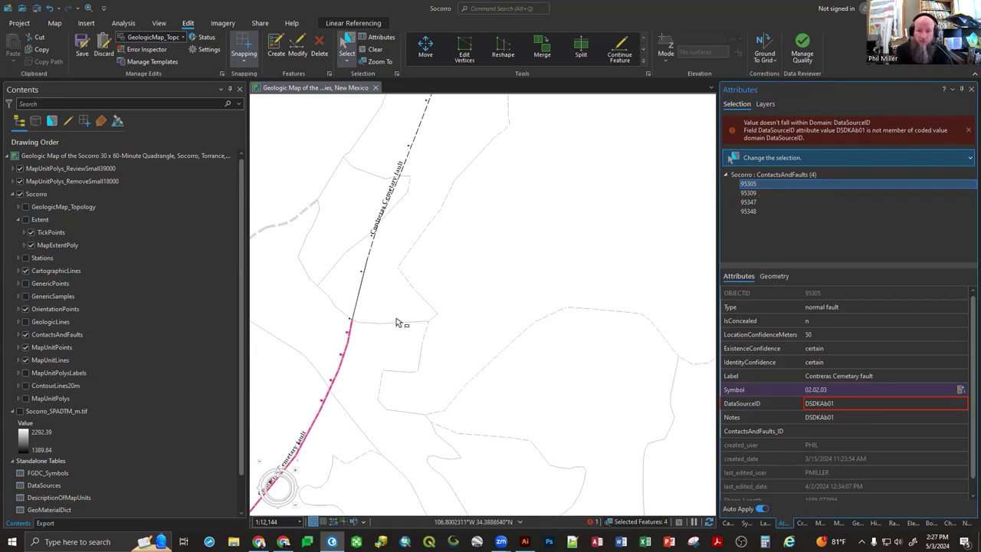
Merge the four fault segments with feature 95305 preserved, and select the merged fault and the crossing contact to check their extents.
click(543, 54)
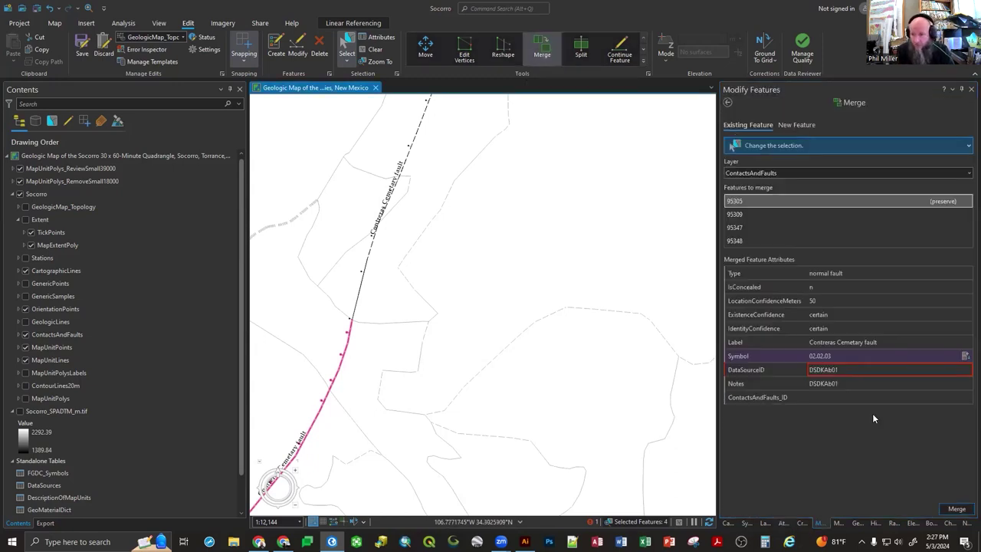
click(956, 509)
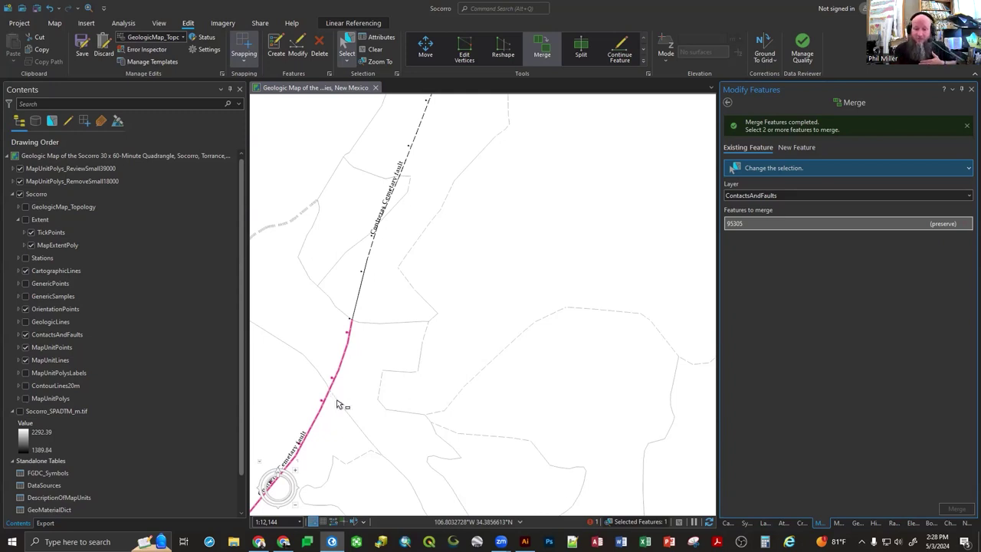
click(337, 400)
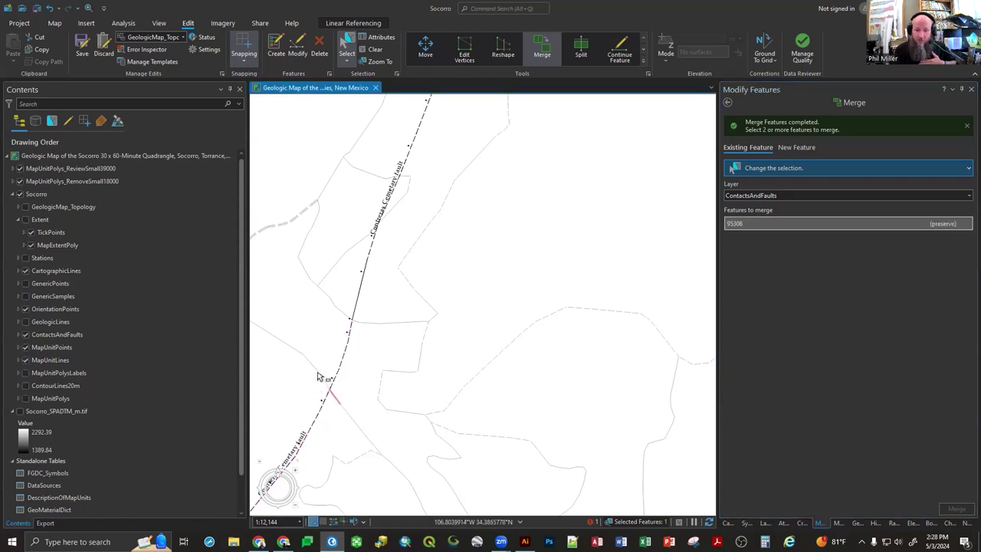
click(335, 397)
click(339, 396)
click(331, 389)
click(331, 389)
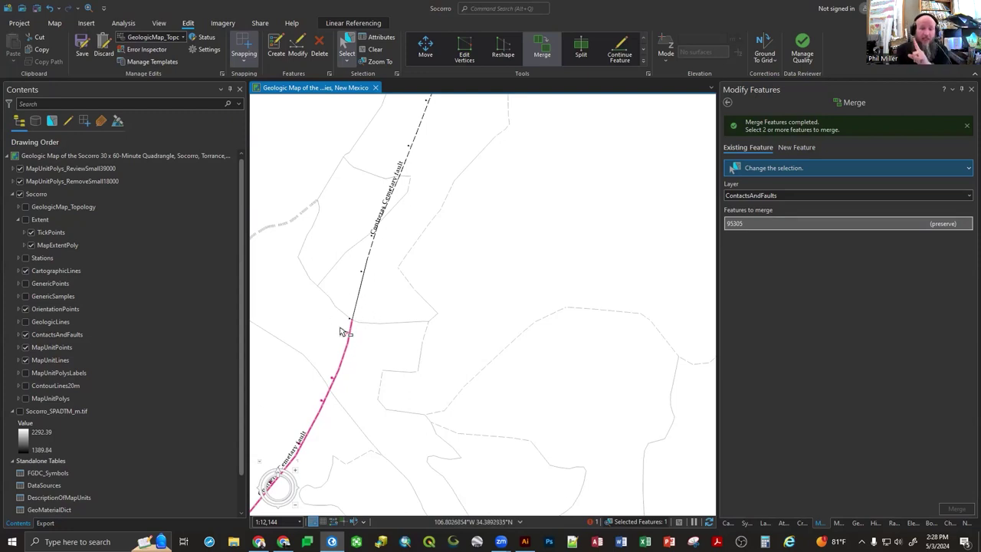
click(342, 360)
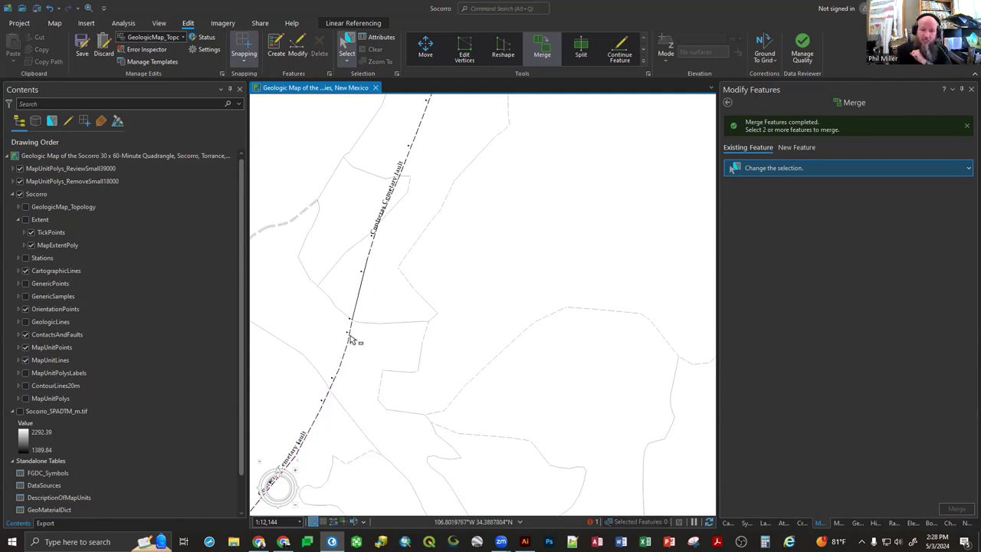
click(350, 338)
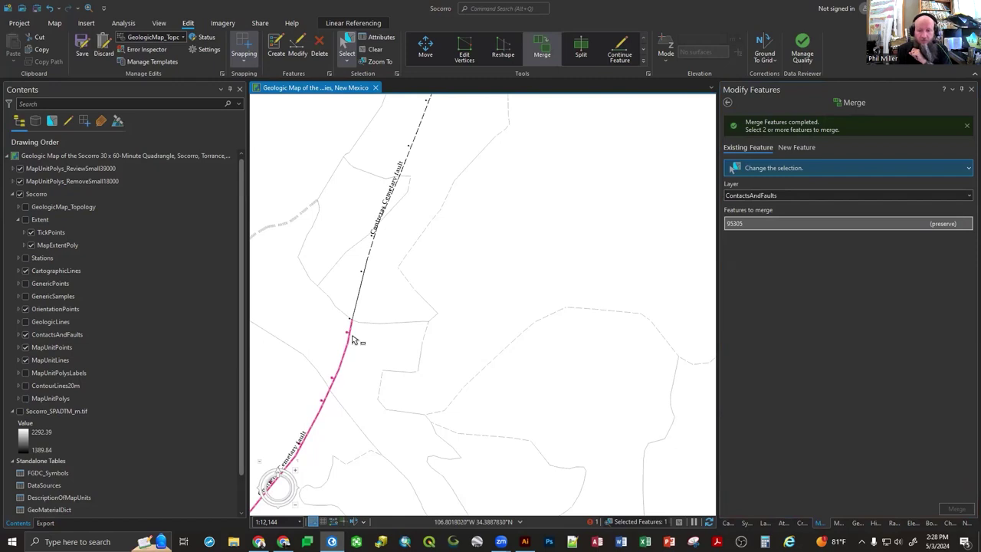
Examine where the solid fault segment, merged dashed fault and adjoining contacts meet by selecting them in turn, and return to the full Modify Features tool list.
click(362, 299)
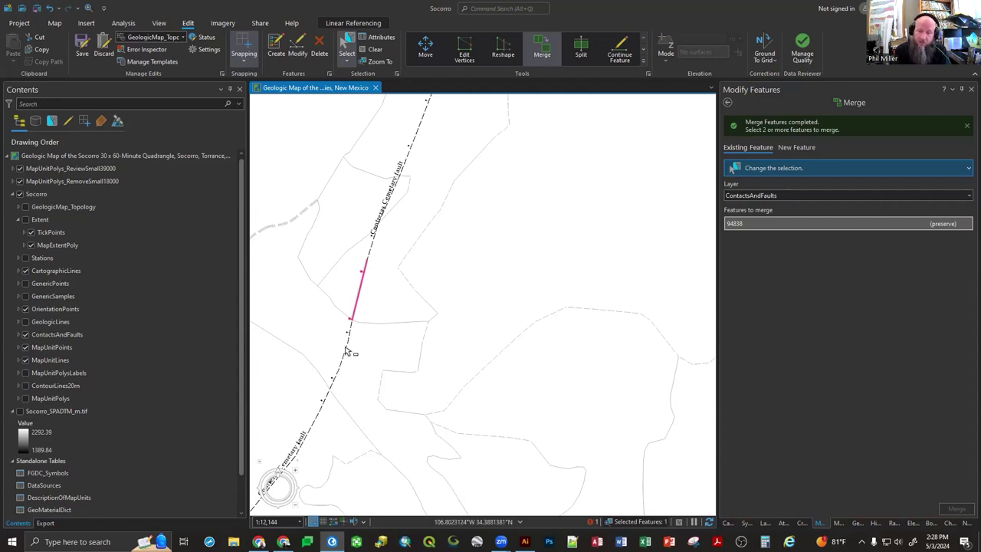
click(369, 308)
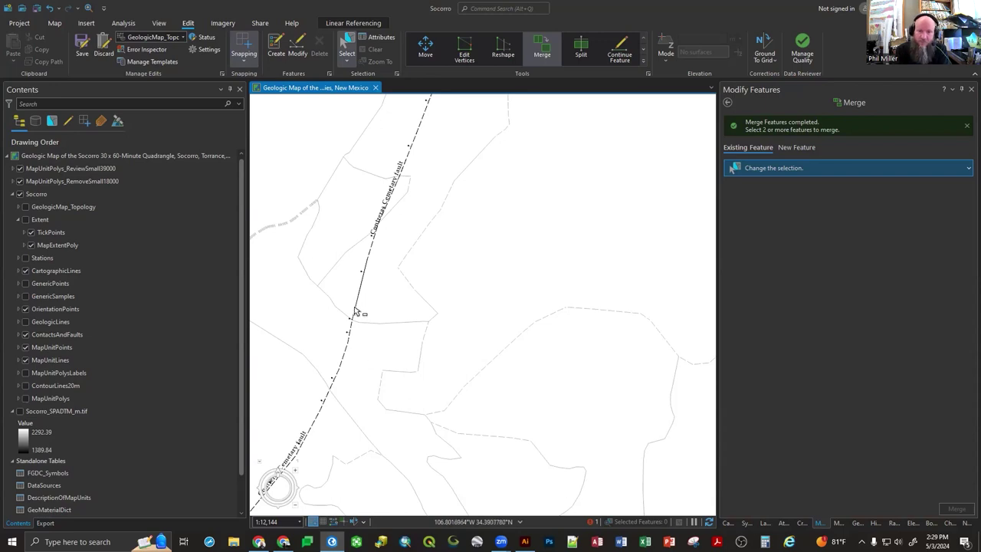
click(354, 325)
click(350, 340)
click(350, 340)
click(350, 340)
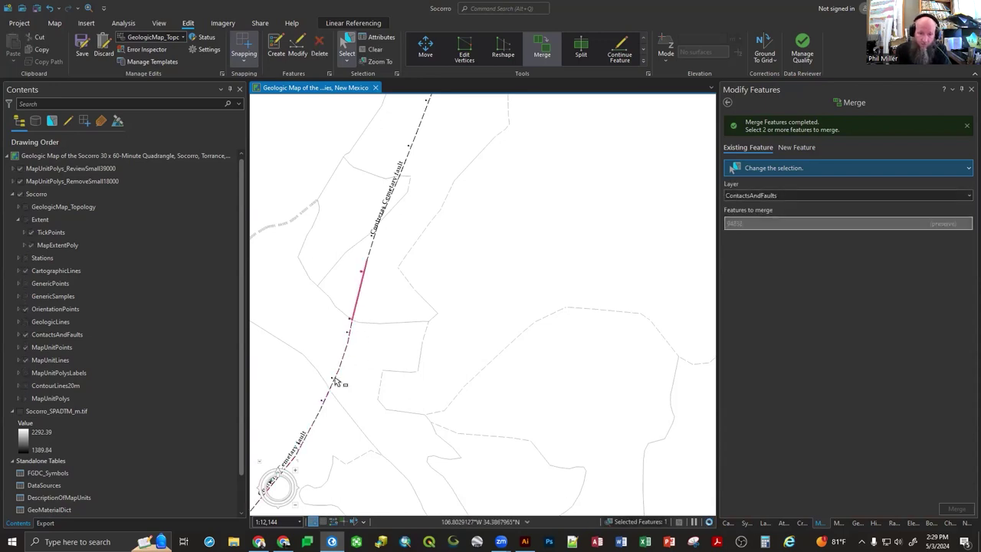
click(335, 383)
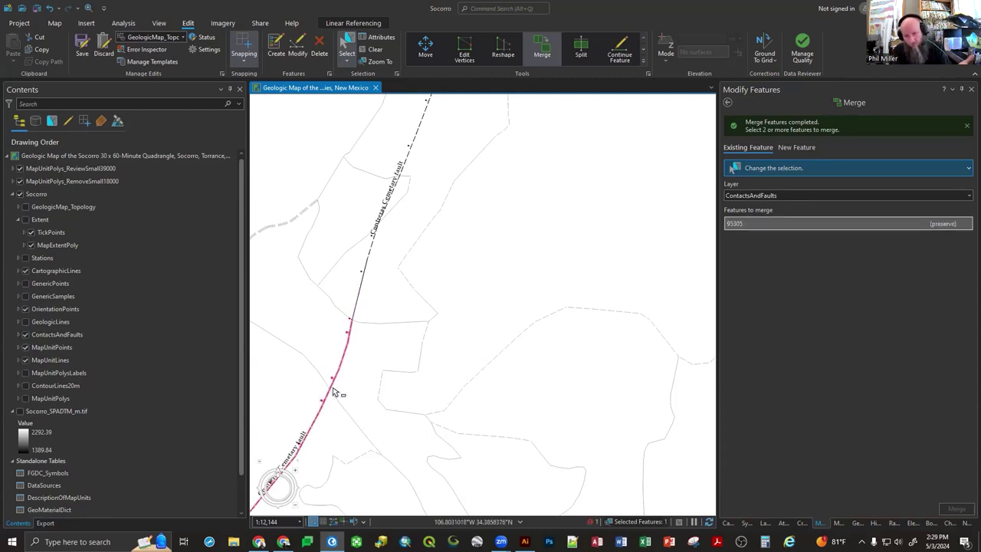
click(334, 397)
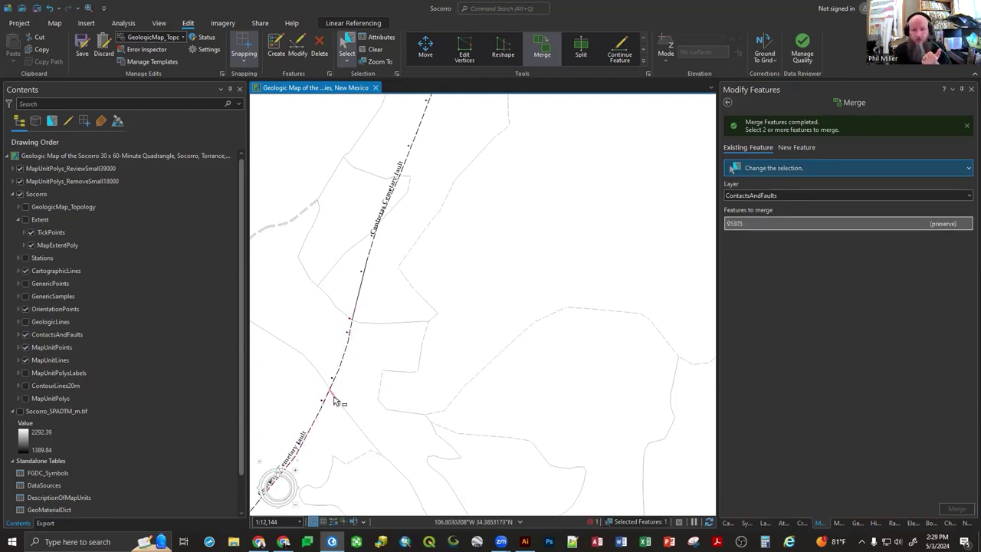
click(359, 323)
click(342, 317)
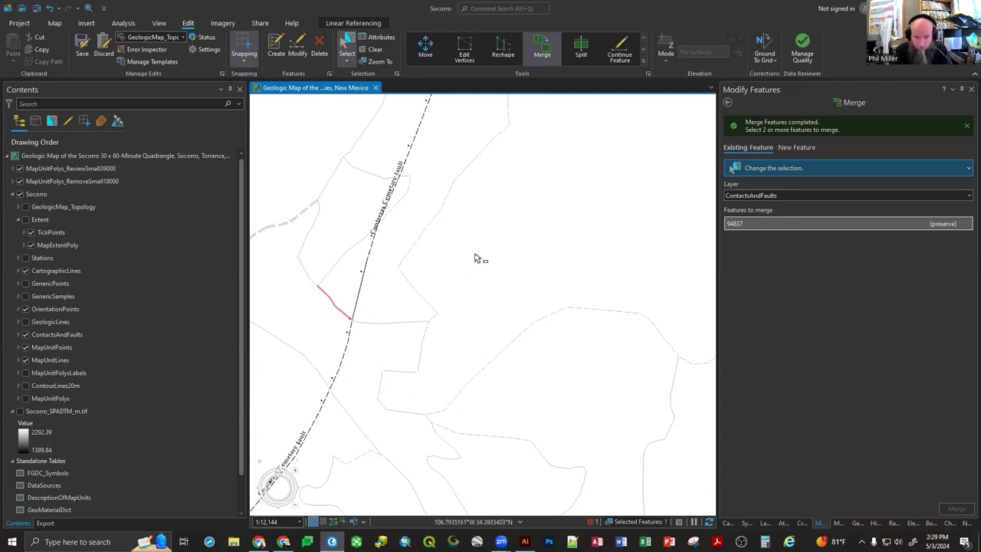
scroll(475, 258, down, 1)
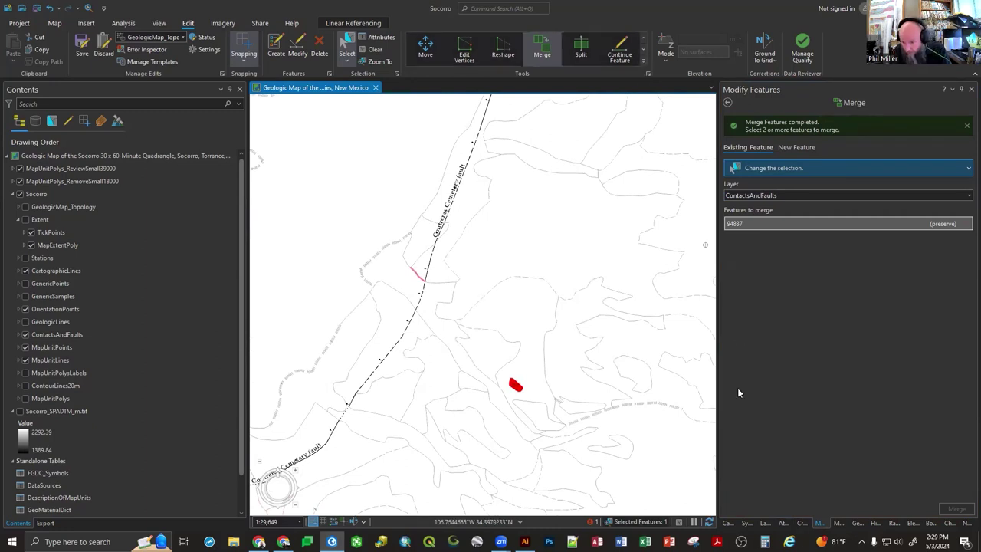
click(727, 102)
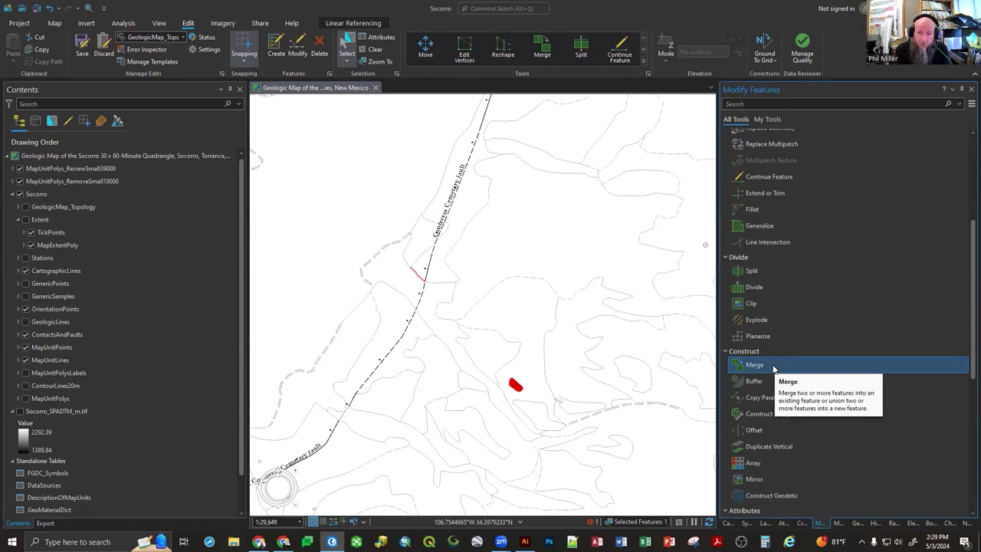
Compare the attributes of the long contact southeast of the fault with those of the short contact segment joining it to the fault.
scroll(430, 322, up, 3)
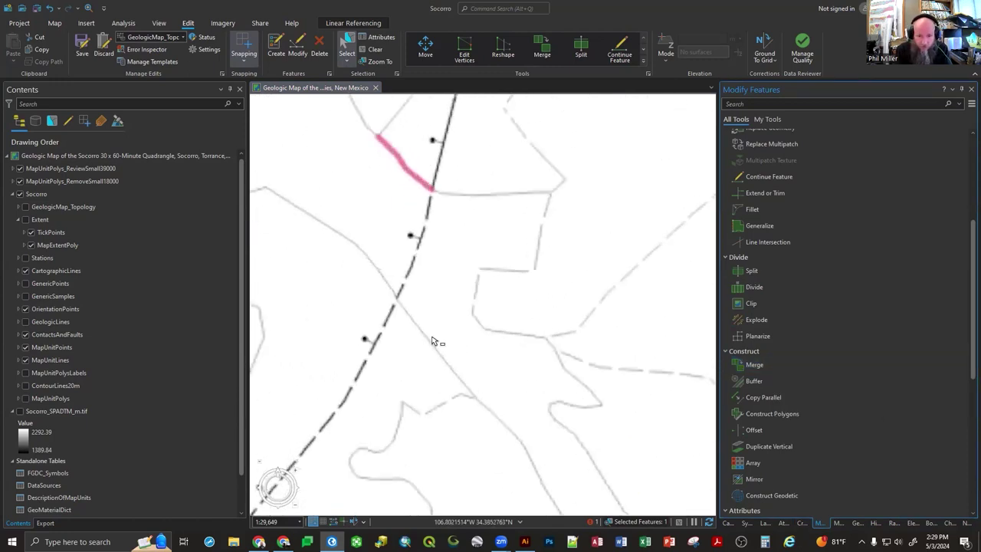
click(449, 365)
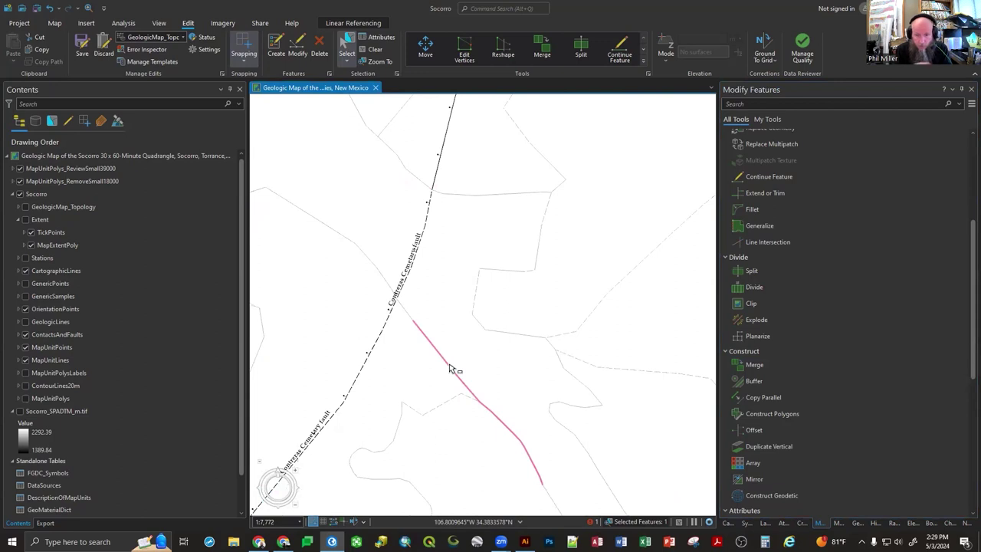
click(784, 523)
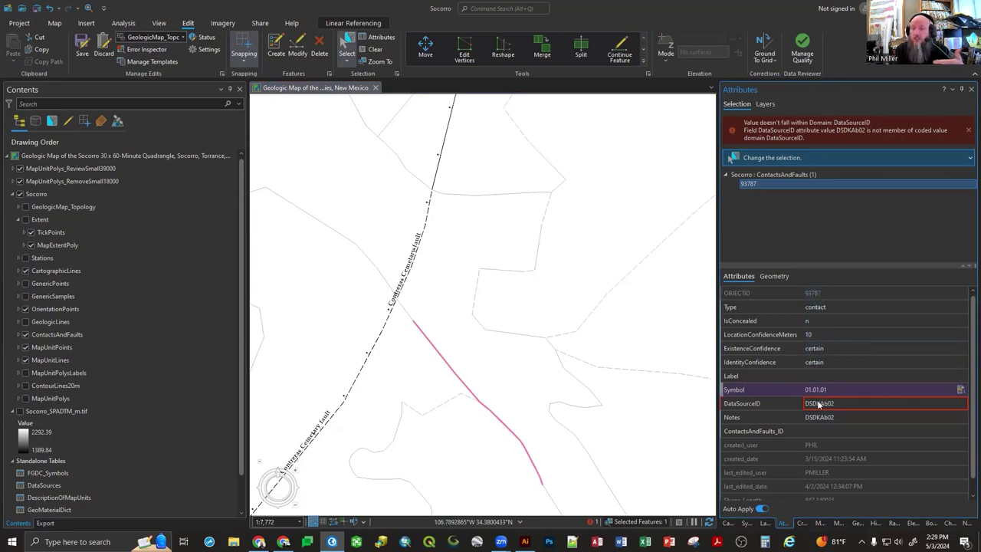
click(817, 404)
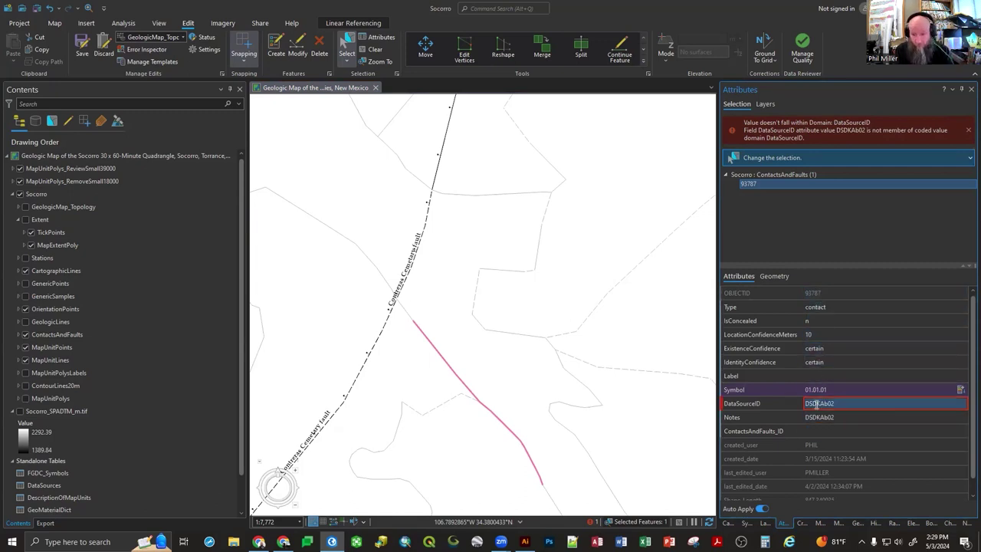
click(408, 316)
click(409, 315)
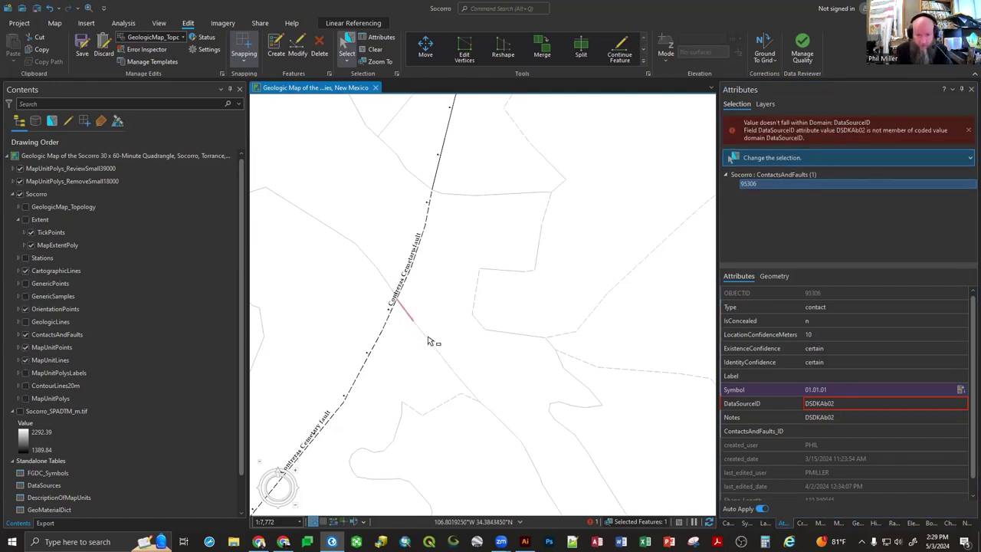
Set the location confidence of the long contact southeast of the fault to 5 meters.
click(429, 341)
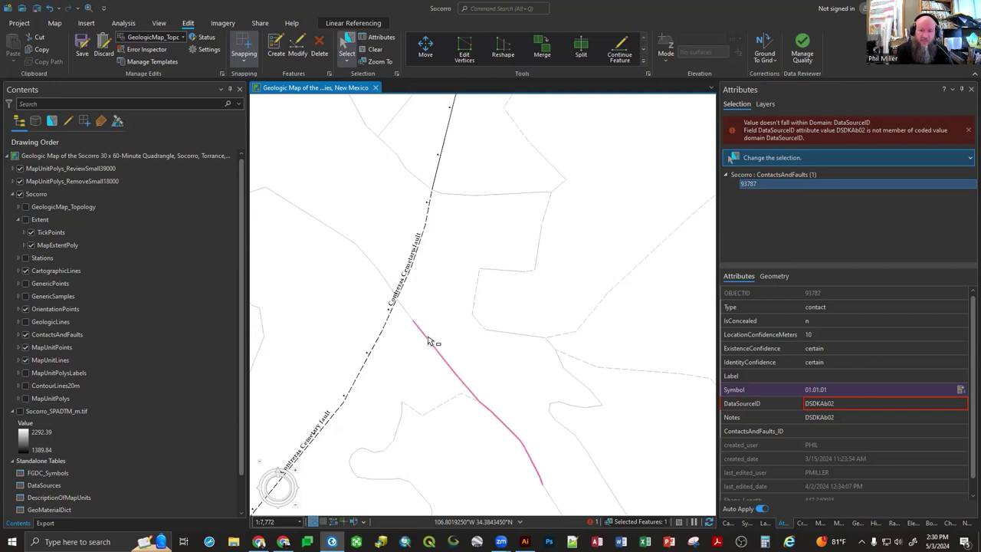
click(835, 335)
text(5)
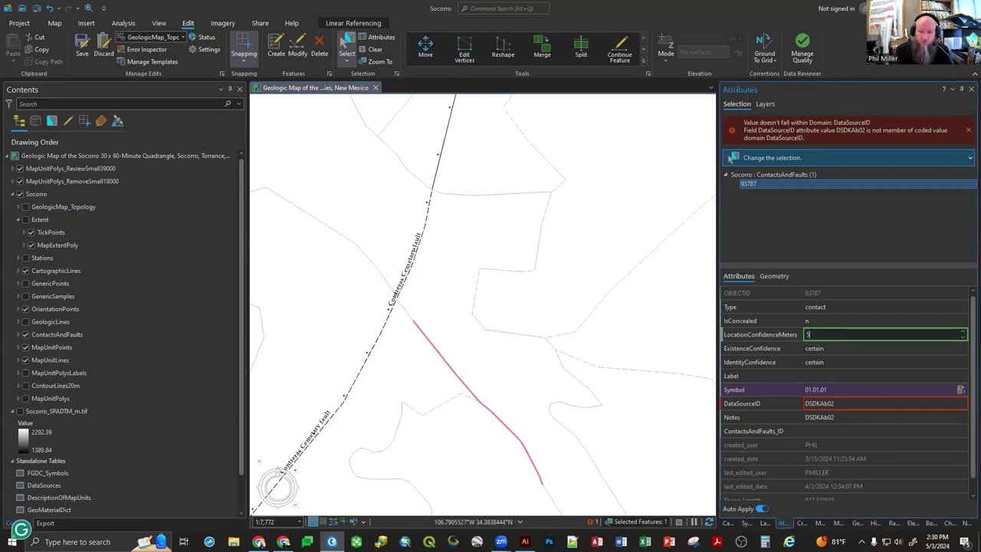
Merge the short contact touching the fault with the long contact southeast of it, preserving feature 93787.
click(407, 311)
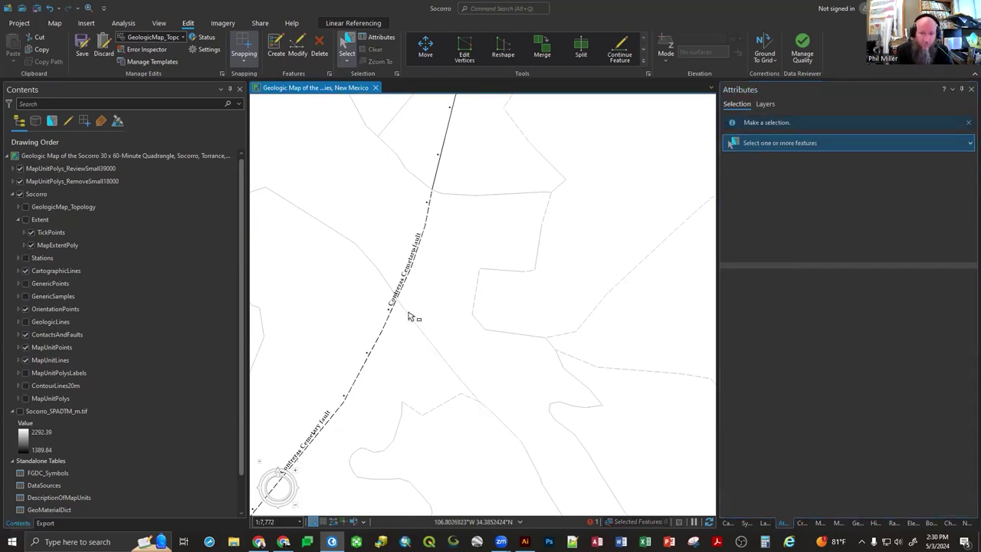
click(407, 314)
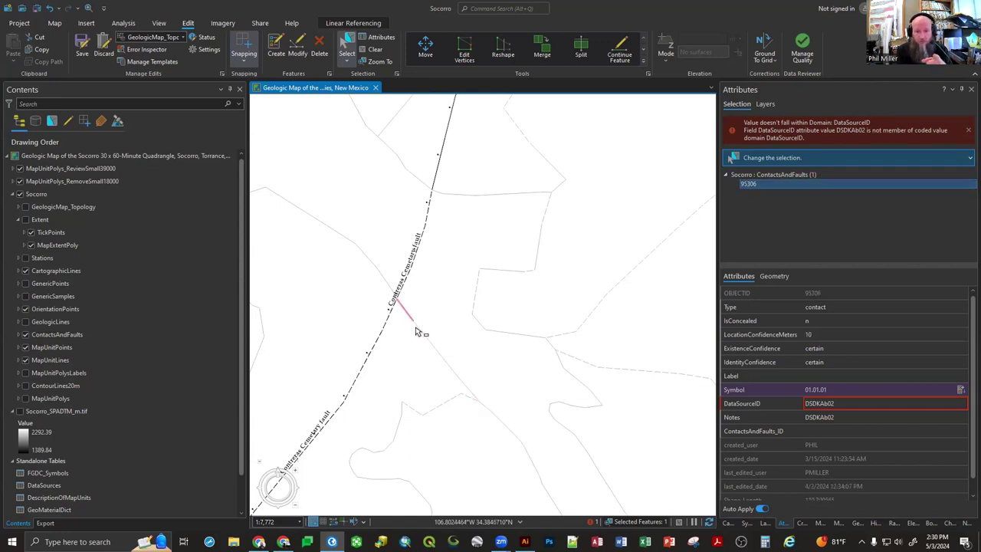
shift+click(415, 330)
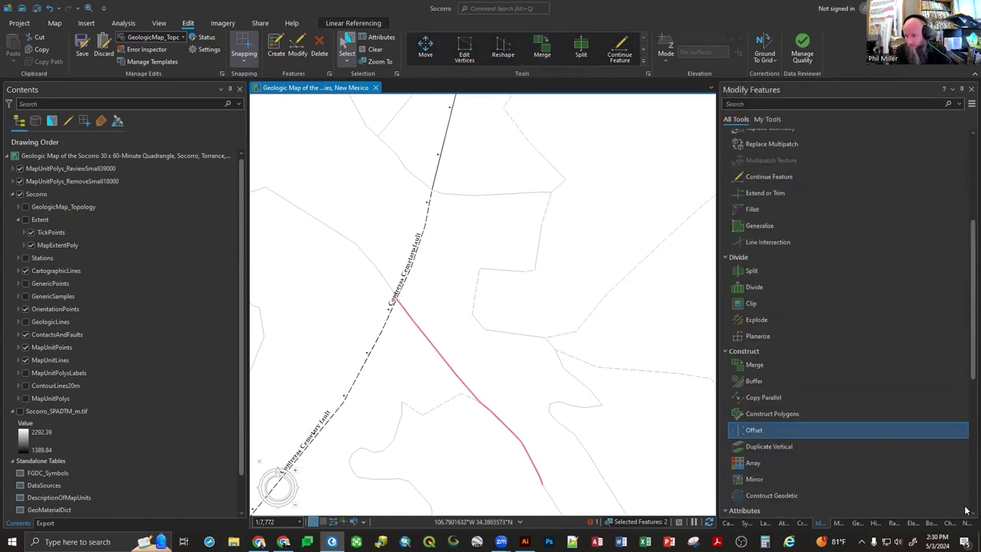
click(882, 436)
click(953, 509)
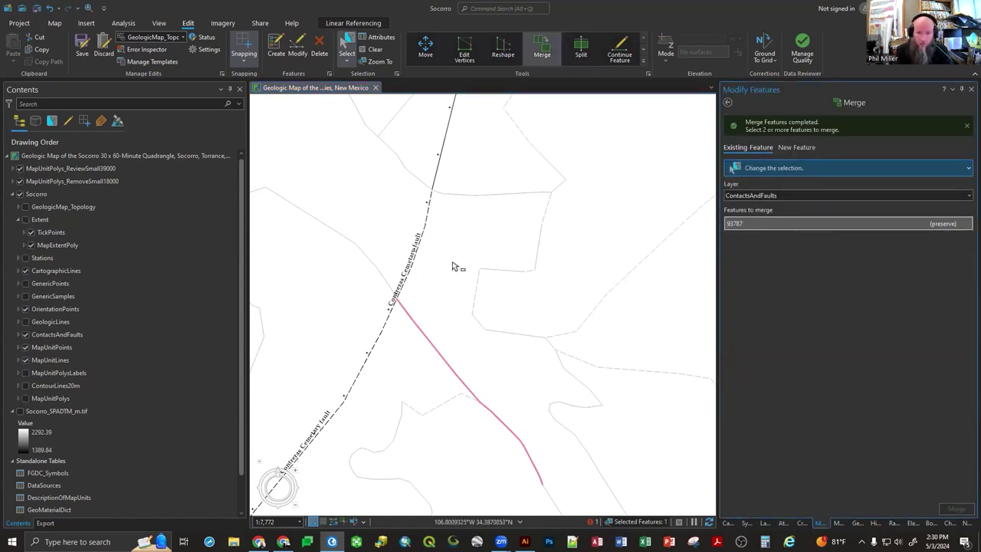
Check the location confidence of the merged contact in its attributes and save the edits.
click(422, 335)
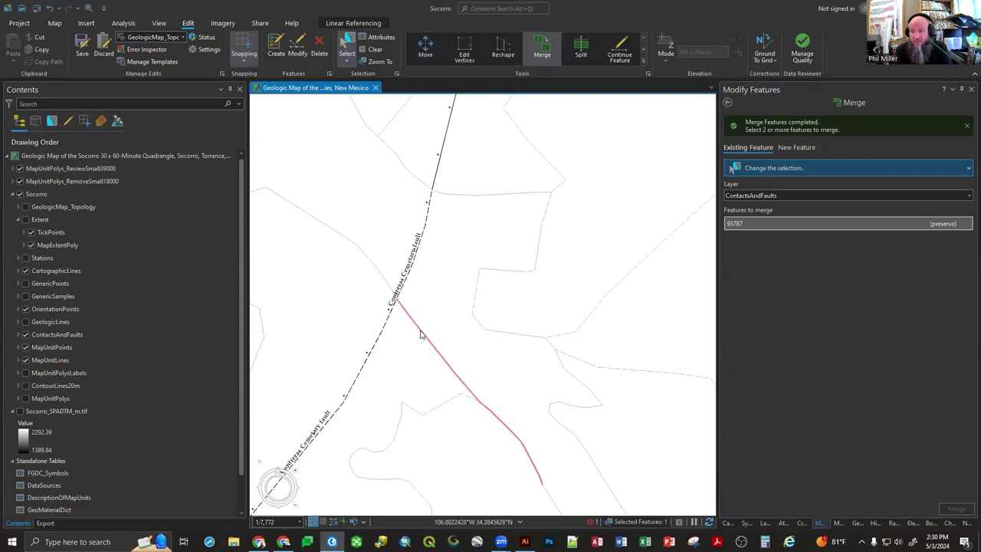
click(786, 523)
click(809, 334)
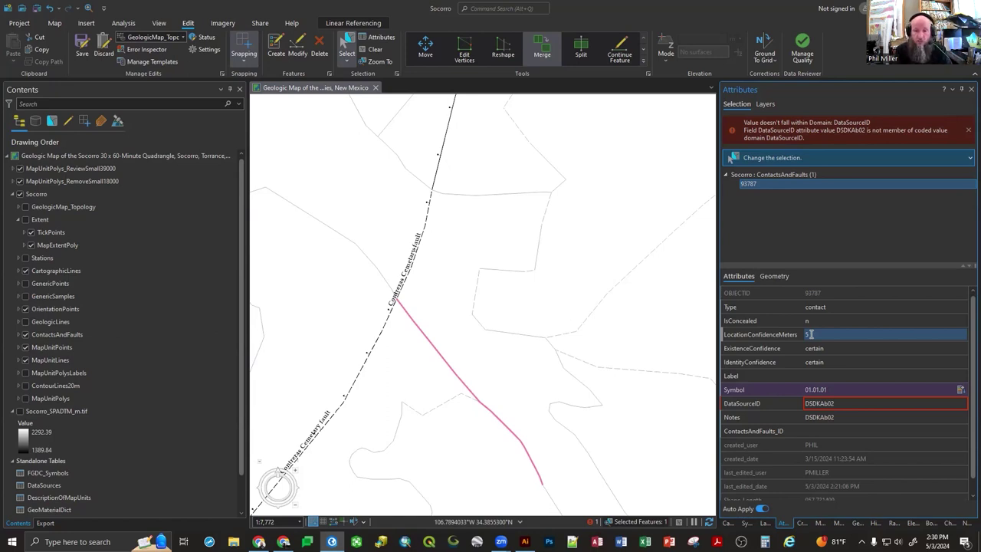
click(785, 336)
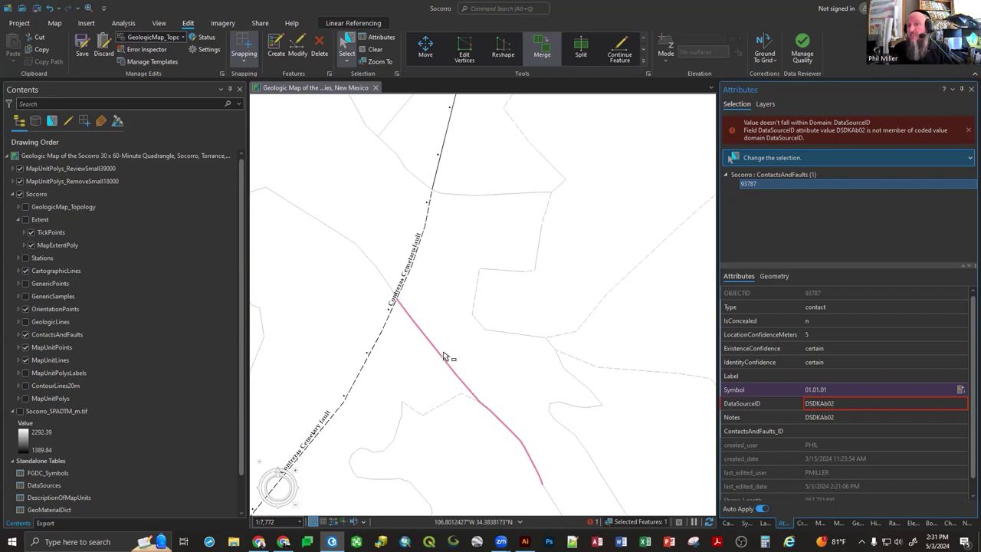
key(ctrl+s)
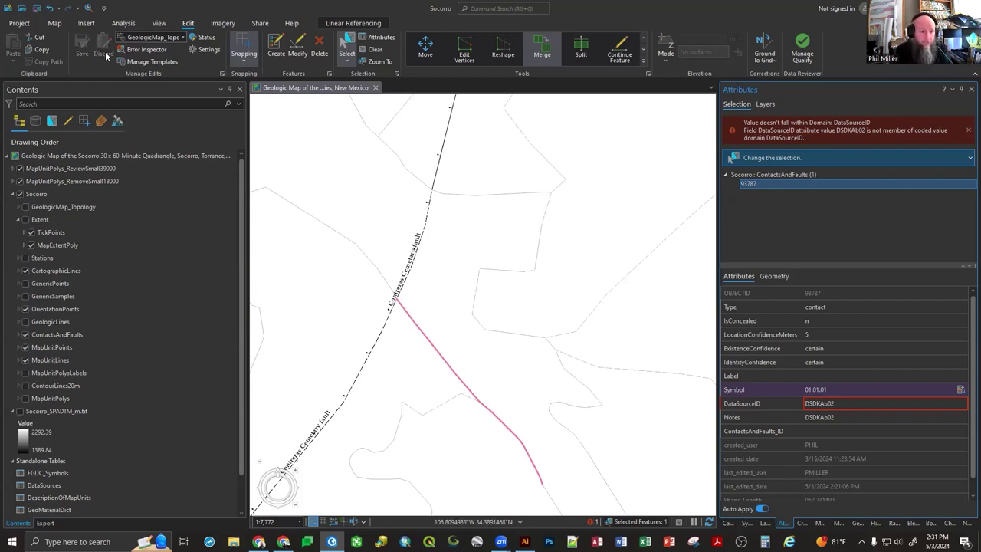
Reselect the merged contact and inspect the undo history for actions that can still be reversed after saving.
click(438, 328)
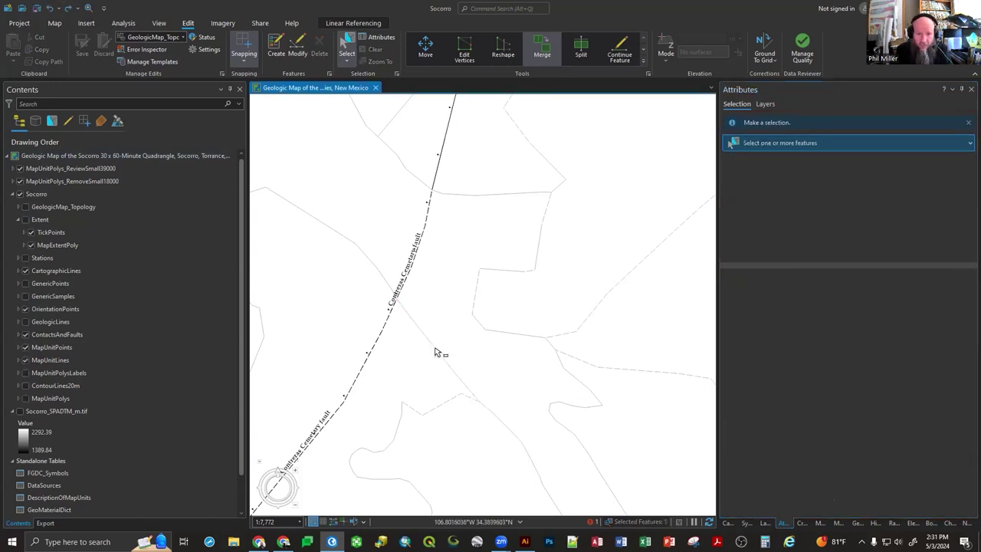
click(438, 352)
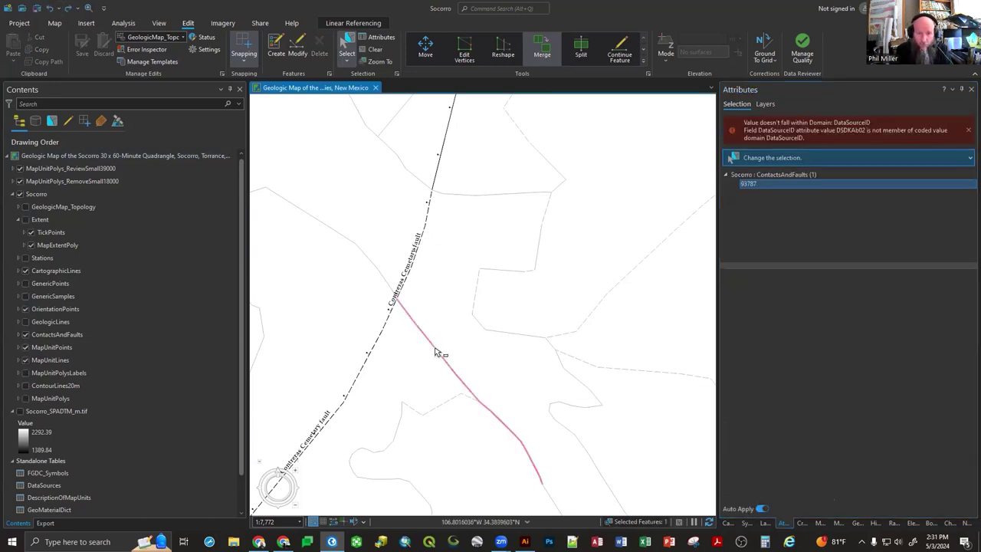
click(60, 10)
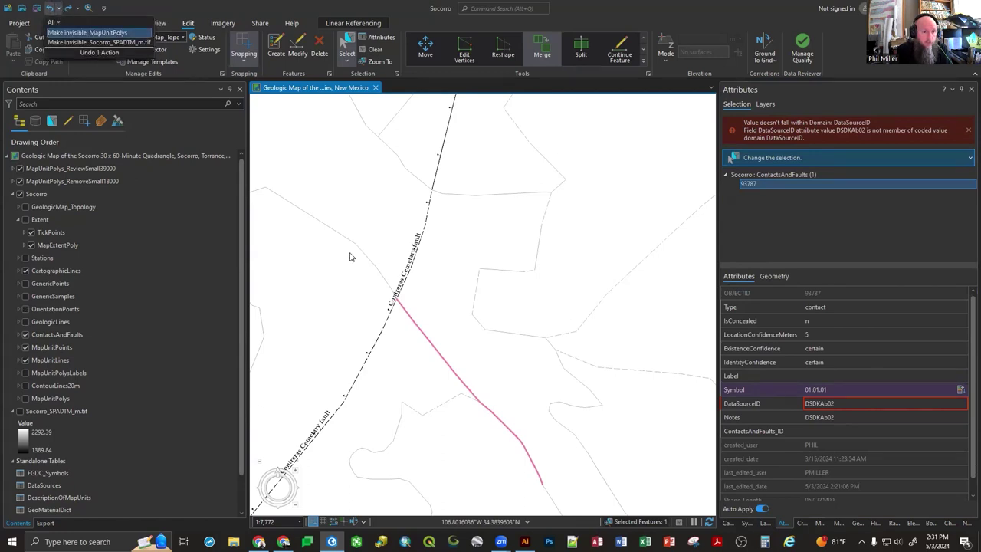
click(441, 331)
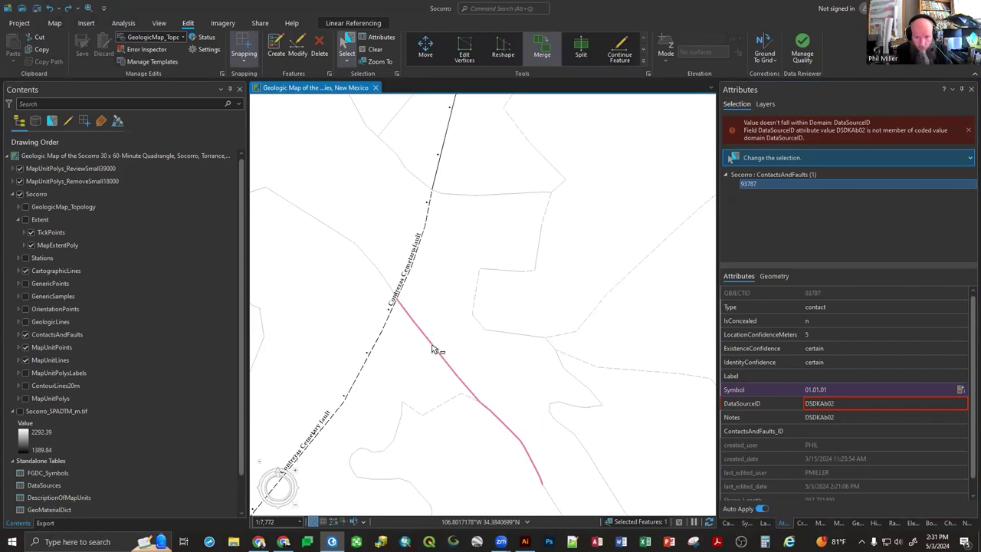
click(349, 152)
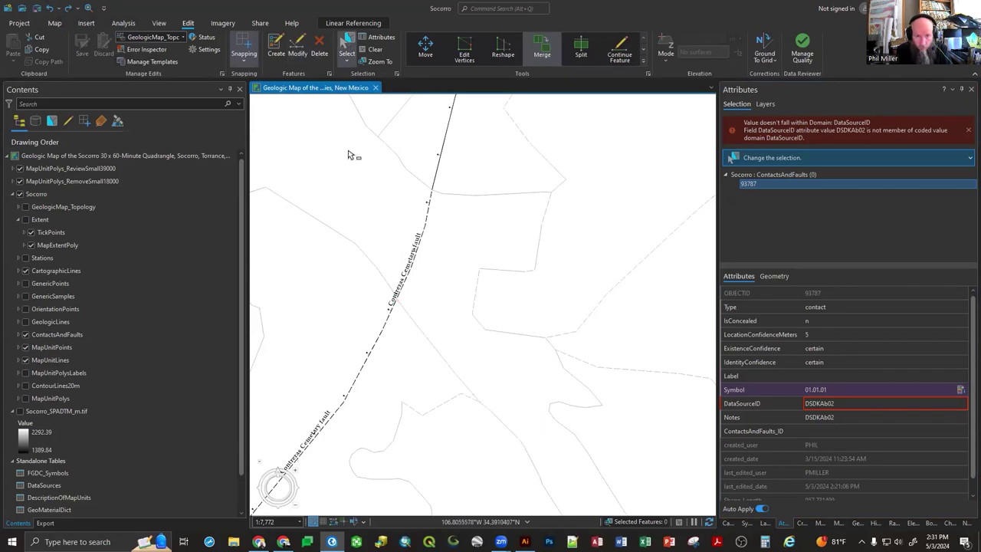
click(435, 351)
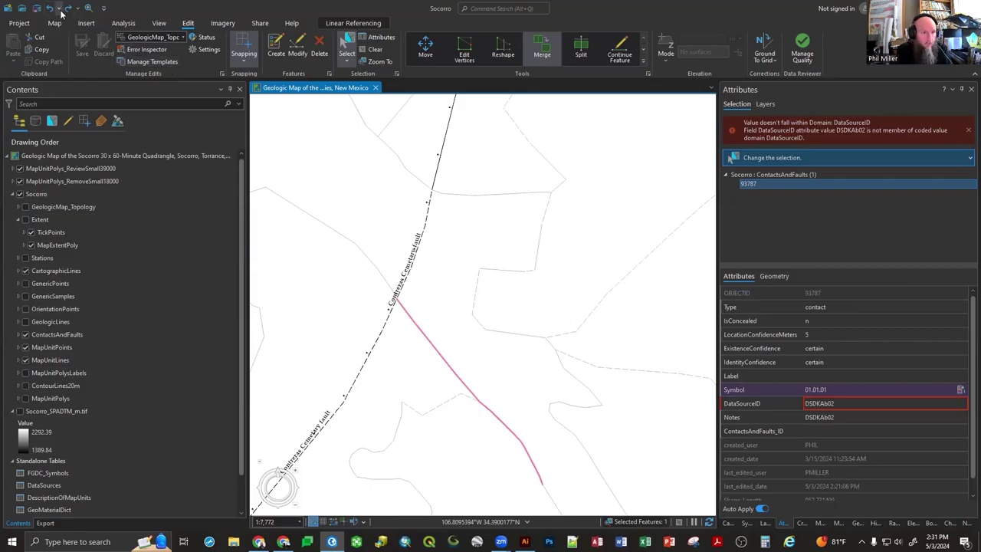
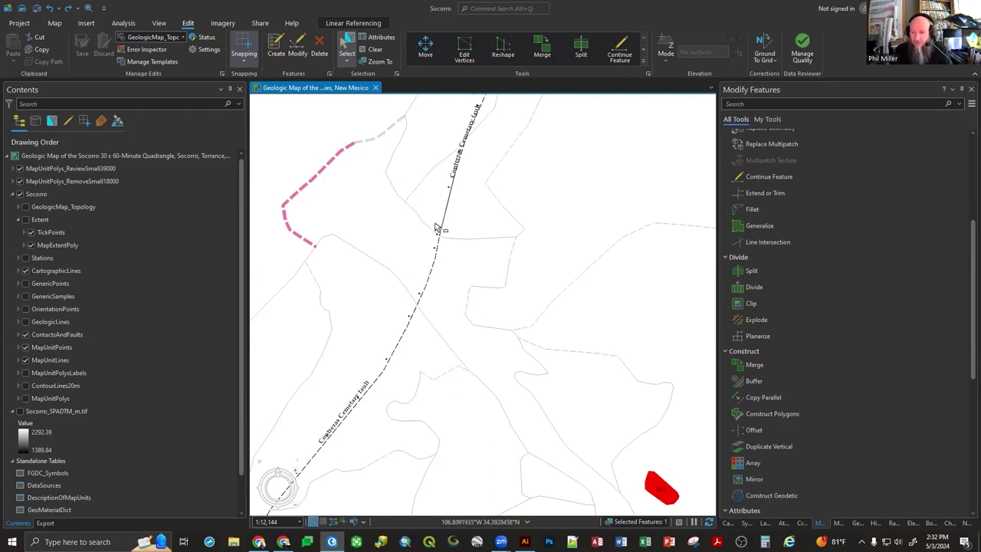
Buffer the selected dashed contact northwest of the fault by 100 m on both sides with round ends, with the preview shown.
click(749, 378)
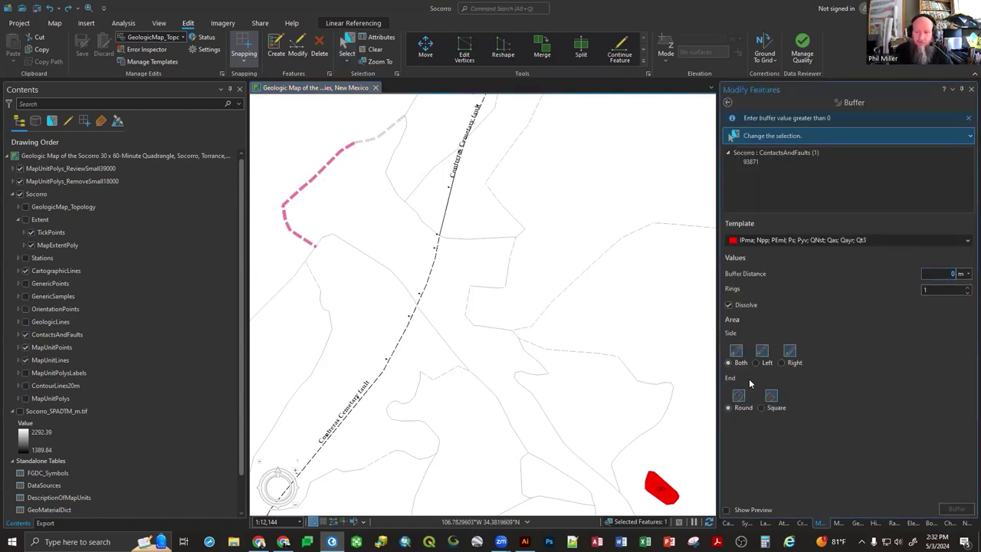
double_click(946, 274)
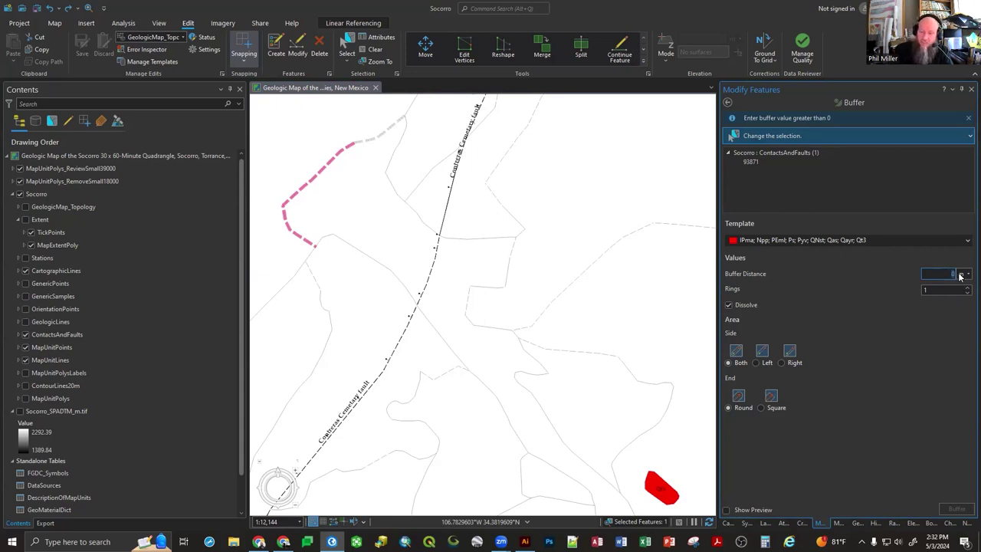
text(10)
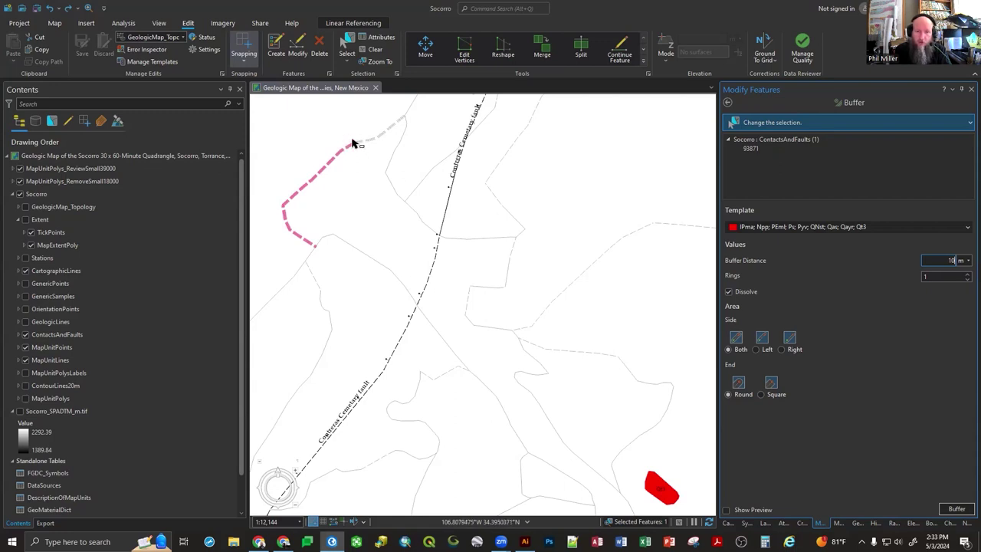
click(725, 510)
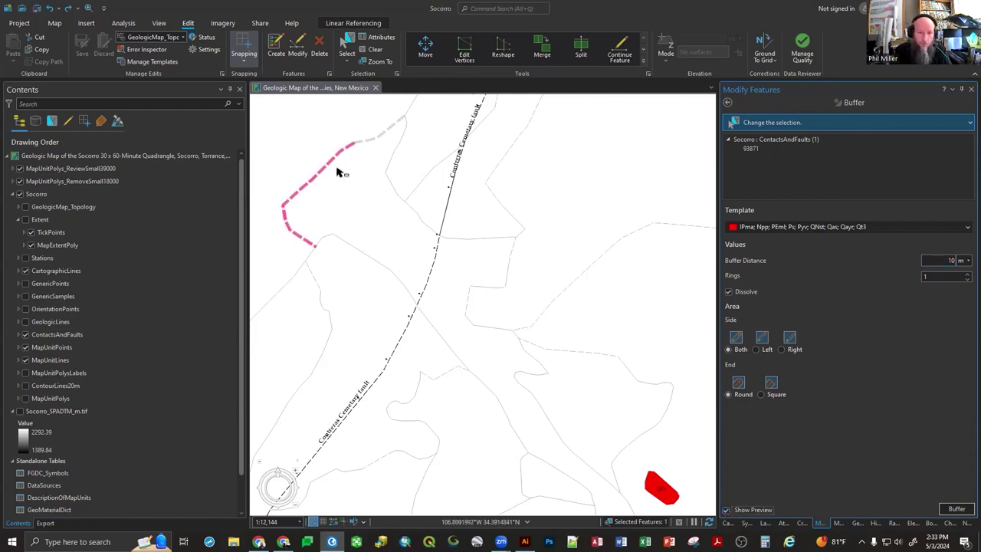
double_click(941, 260)
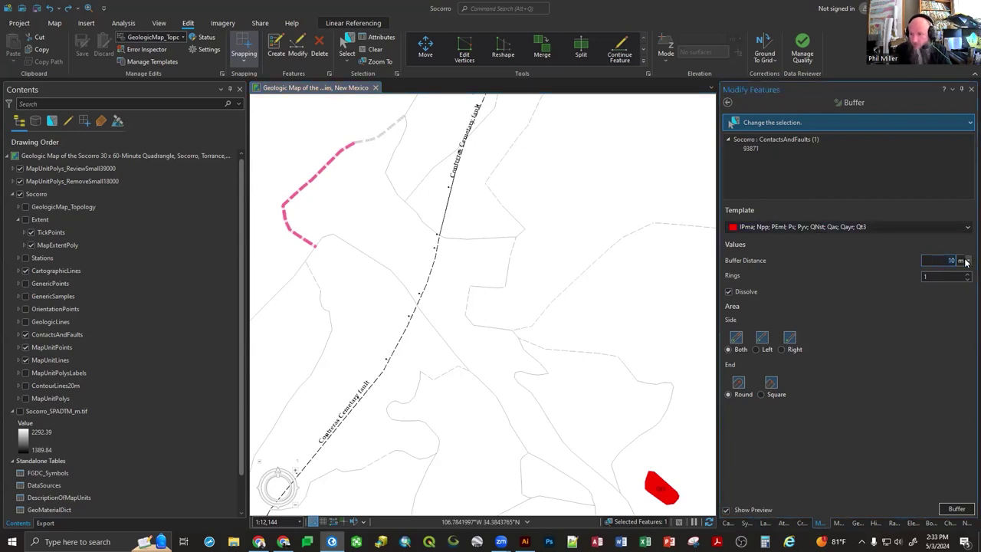
text(0)
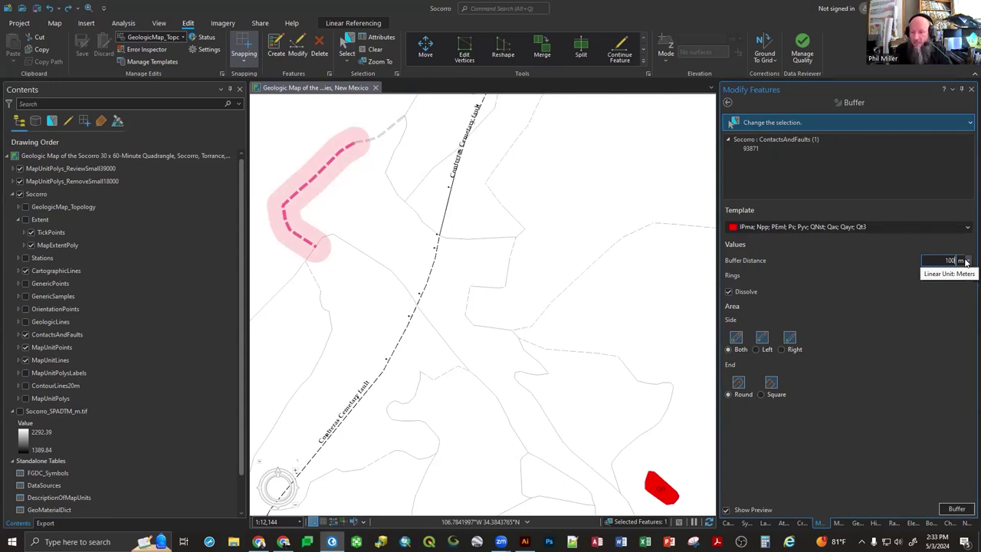
click(948, 509)
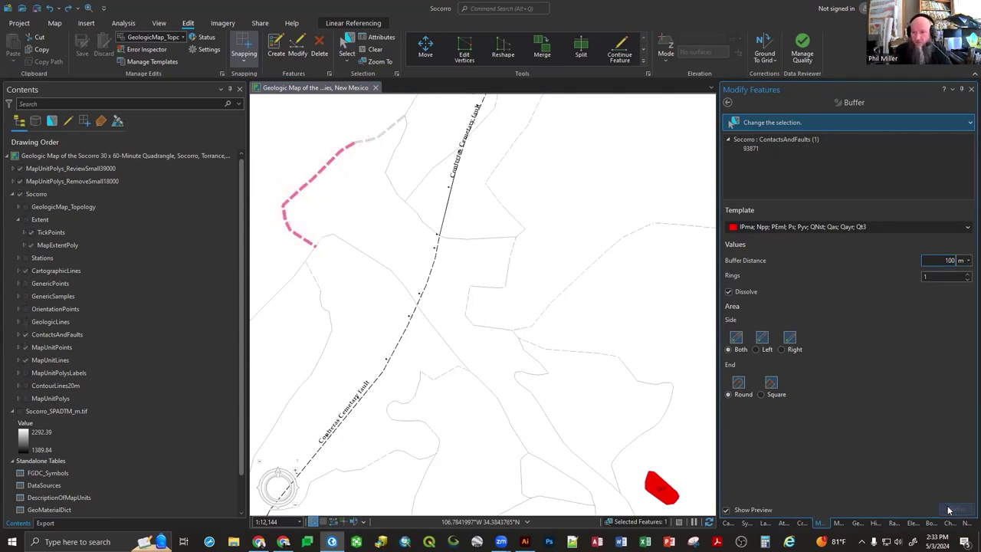
Clear the selection and select the new buffer polygon around the dashed contact to examine it.
click(606, 174)
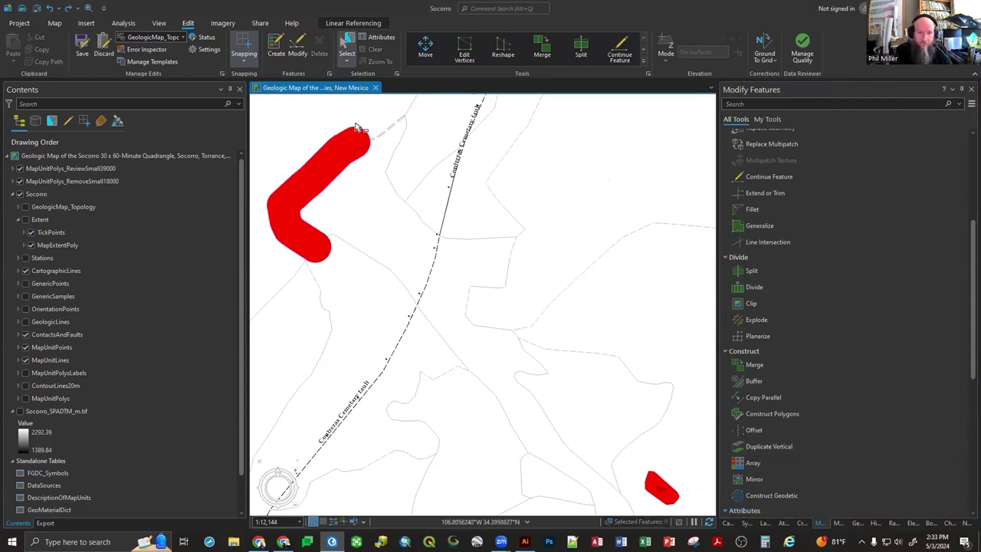
click(332, 151)
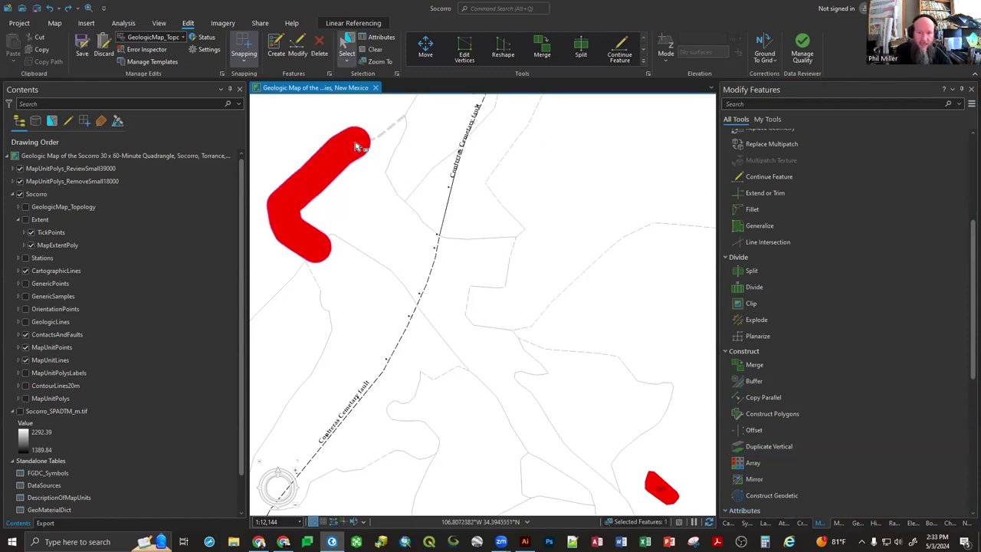
click(341, 186)
click(338, 163)
click(330, 158)
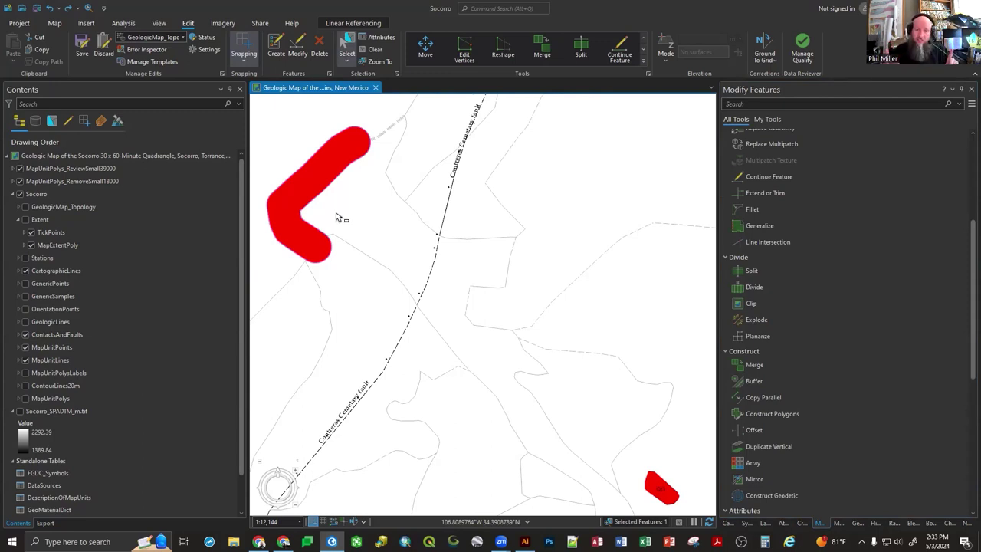
Search the geoprocessing tools for "buffer" and open the Buffer analysis tool with the whole map extent in view.
scroll(587, 223, down, 10)
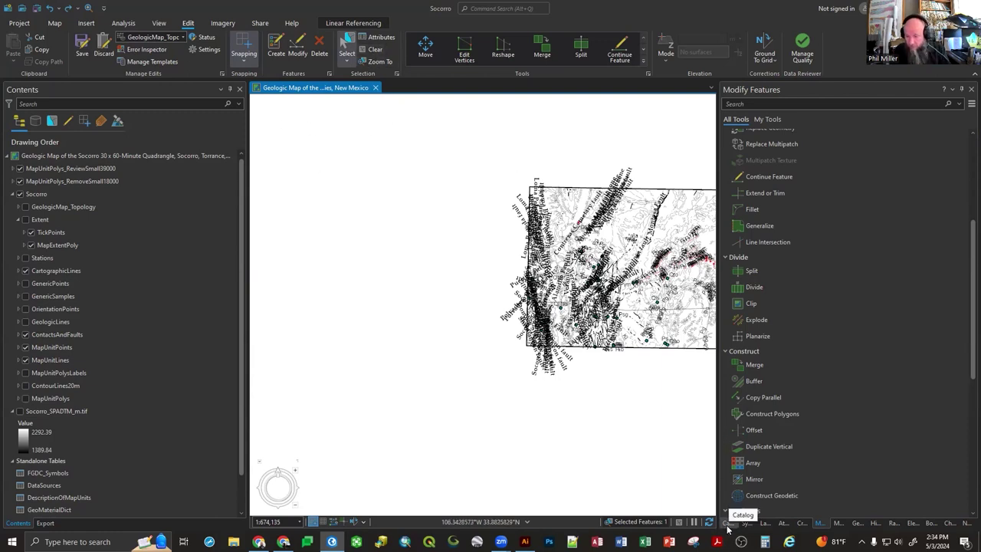
click(858, 523)
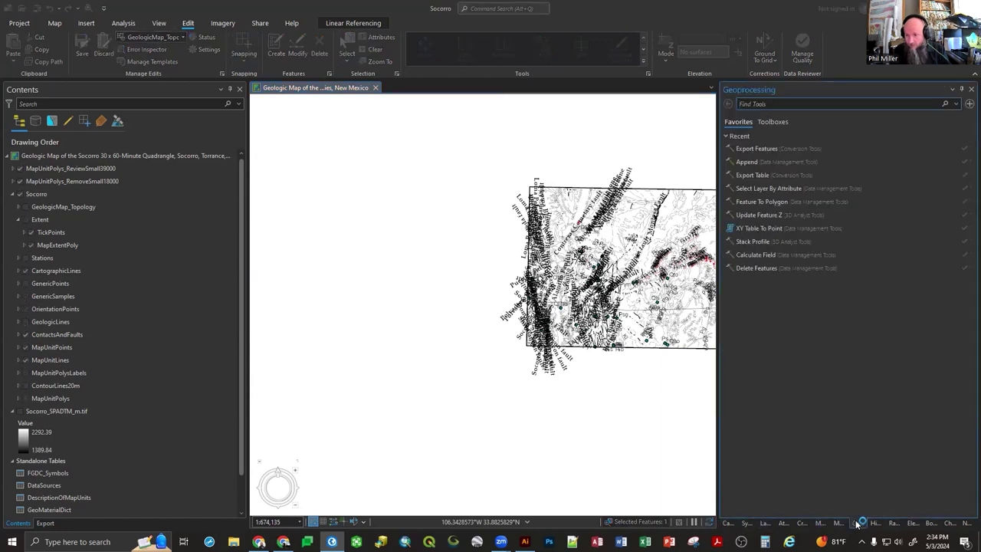
click(784, 153)
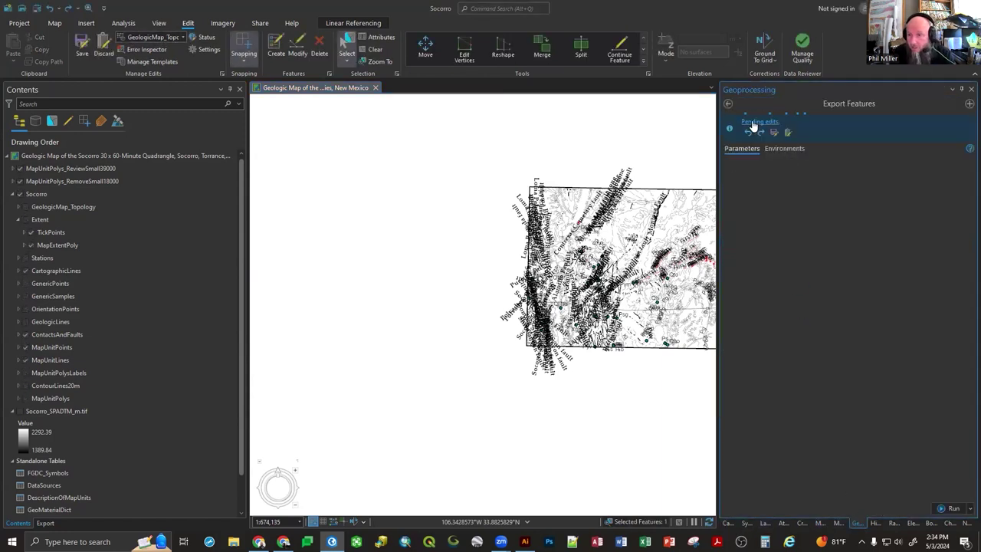
click(727, 104)
click(773, 104)
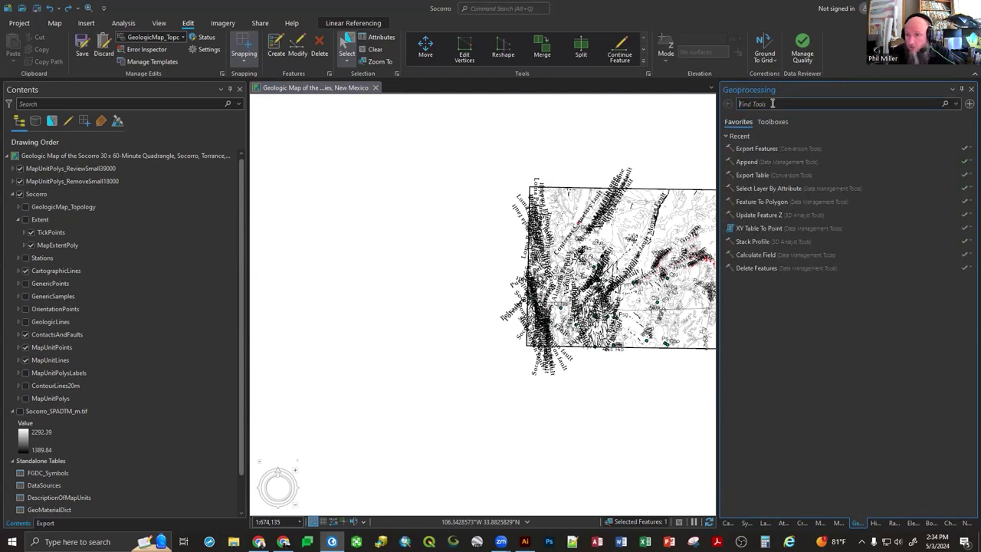
text(buffer)
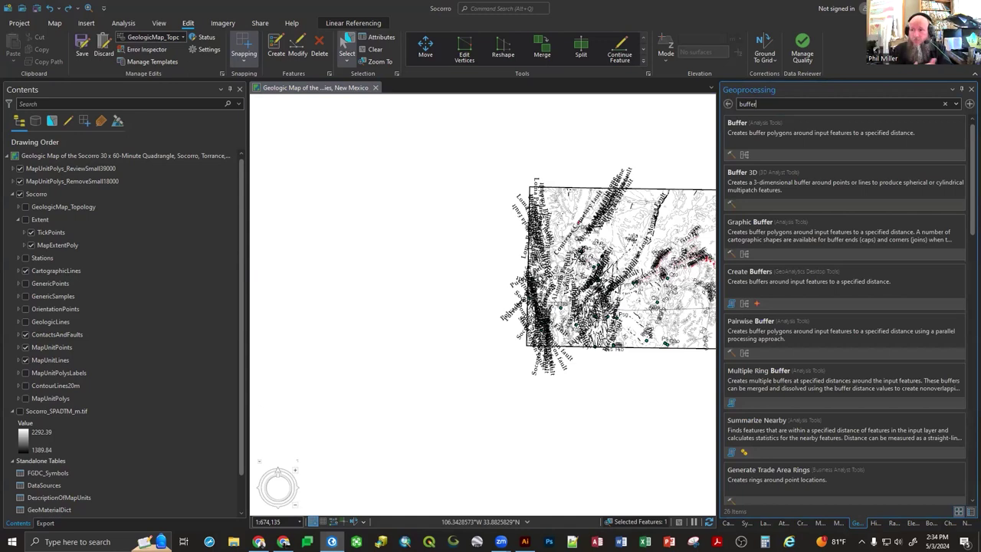
click(739, 125)
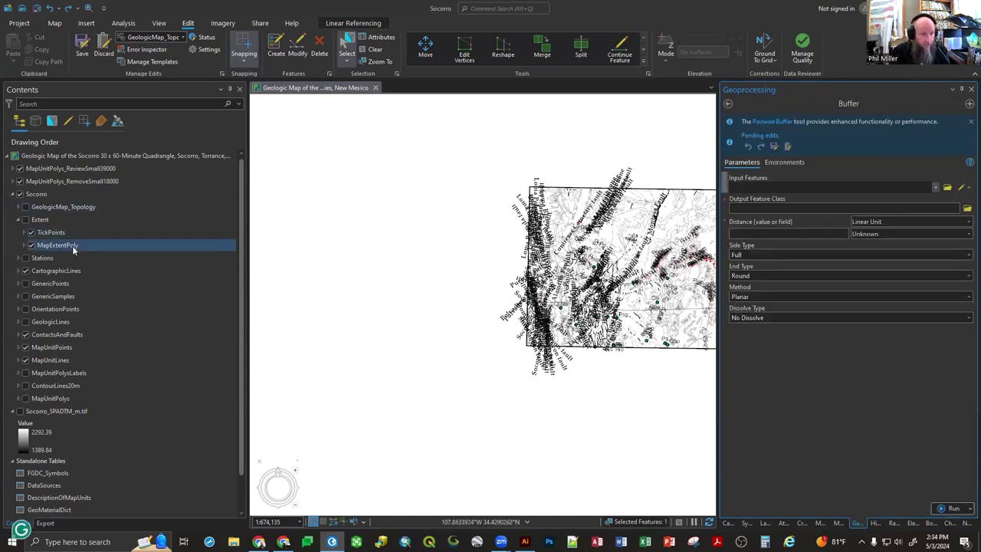
Show the Extent group and use its MapExtentPoly layer as the input features of the Buffer tool.
click(25, 219)
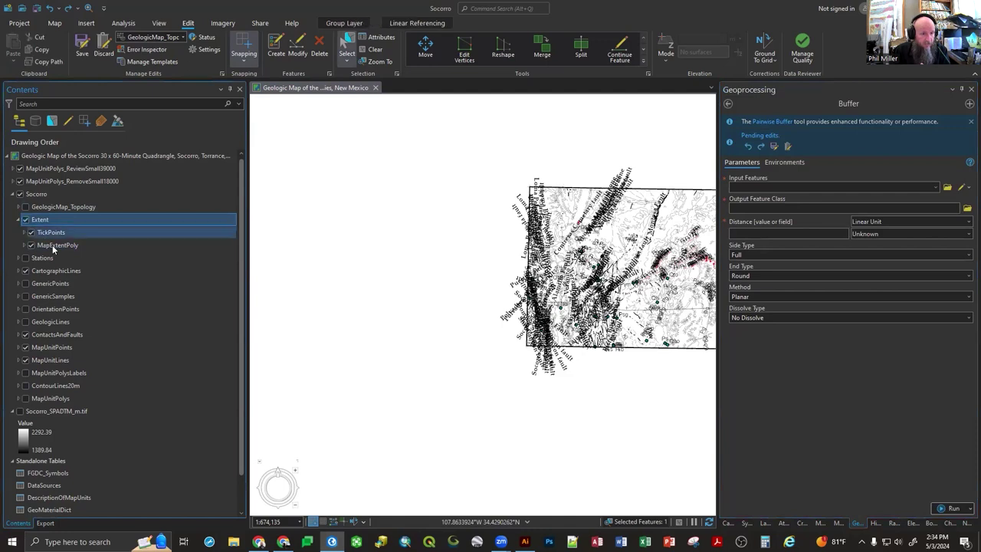
click(53, 245)
click(53, 245)
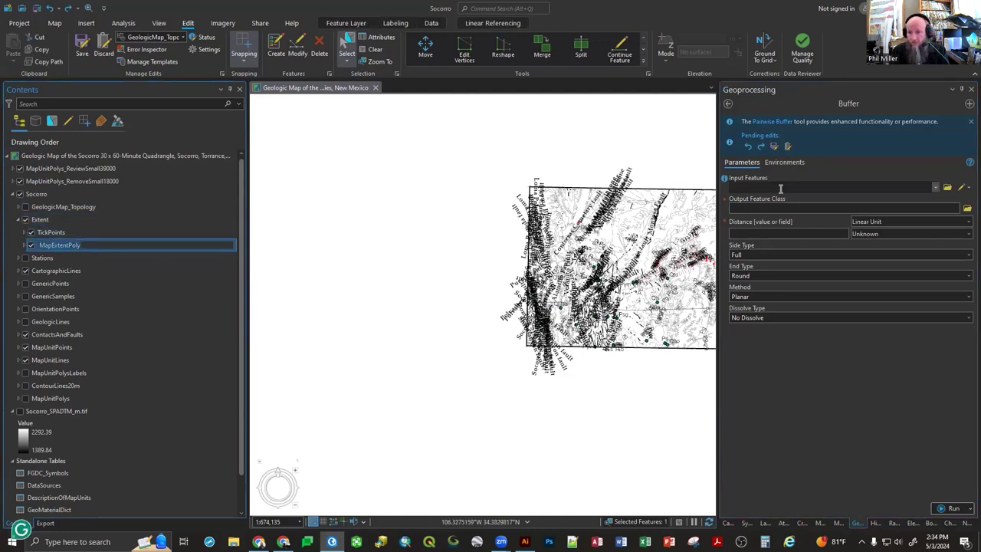
drag(77, 284, 94, 261)
click(73, 245)
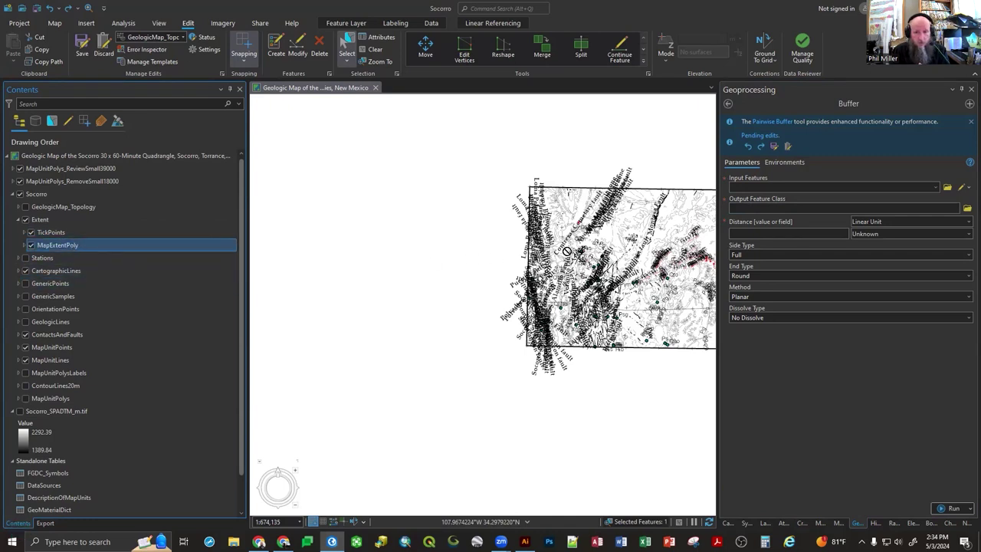
drag(761, 189, 762, 186)
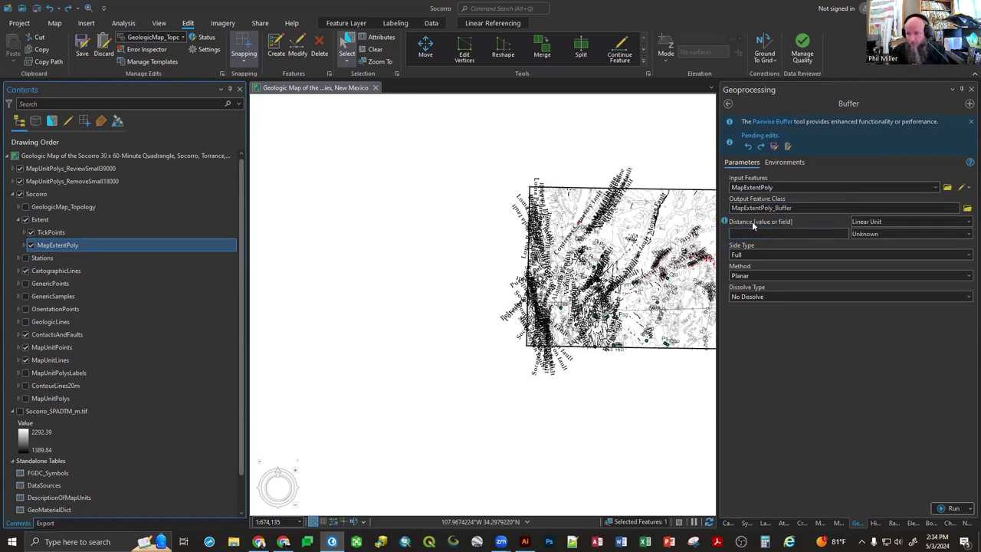
Set the buffer output to a feature class named MapExtentPoly_Buffer in the Socorro_Scratch.gdb database.
click(967, 208)
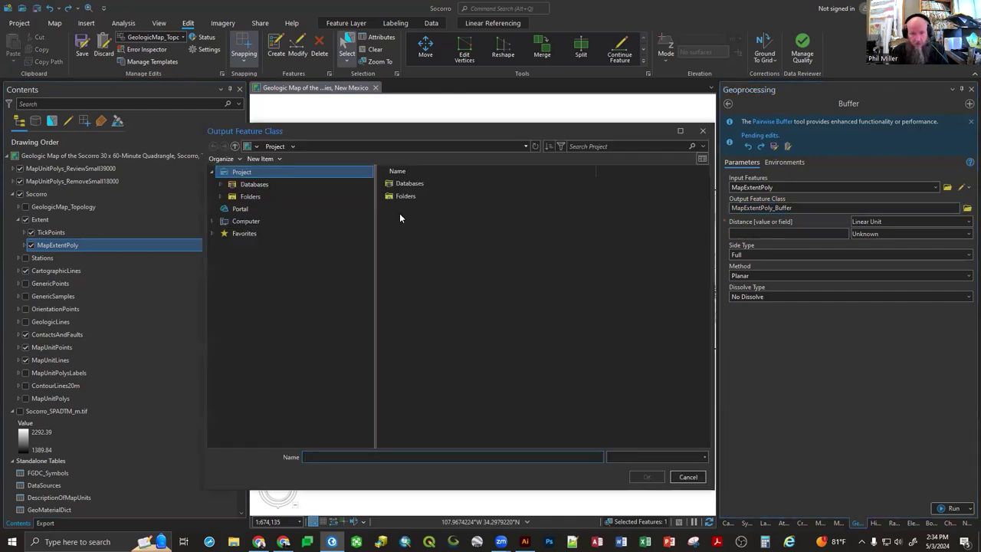
double_click(392, 184)
double_click(393, 184)
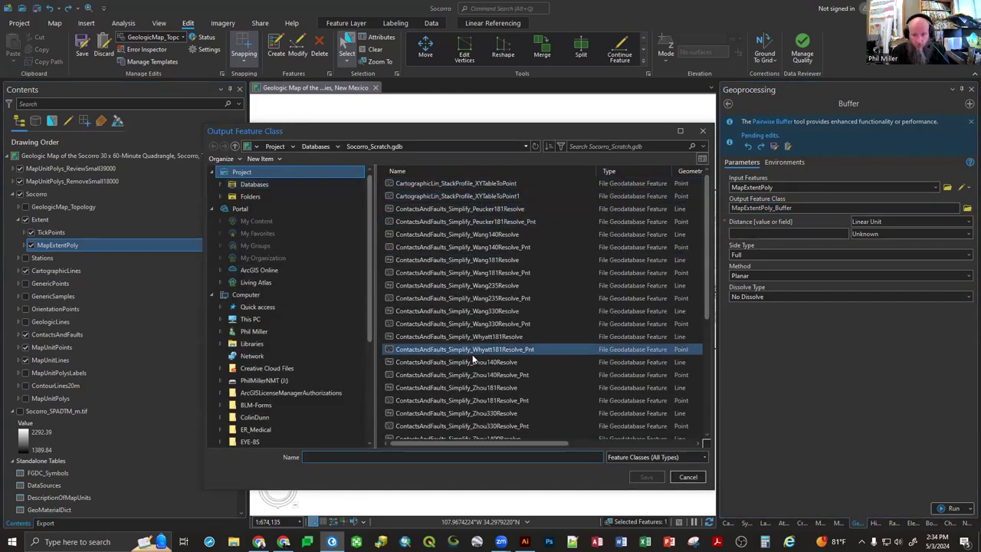
text(MapExtentPoly_Buffer)
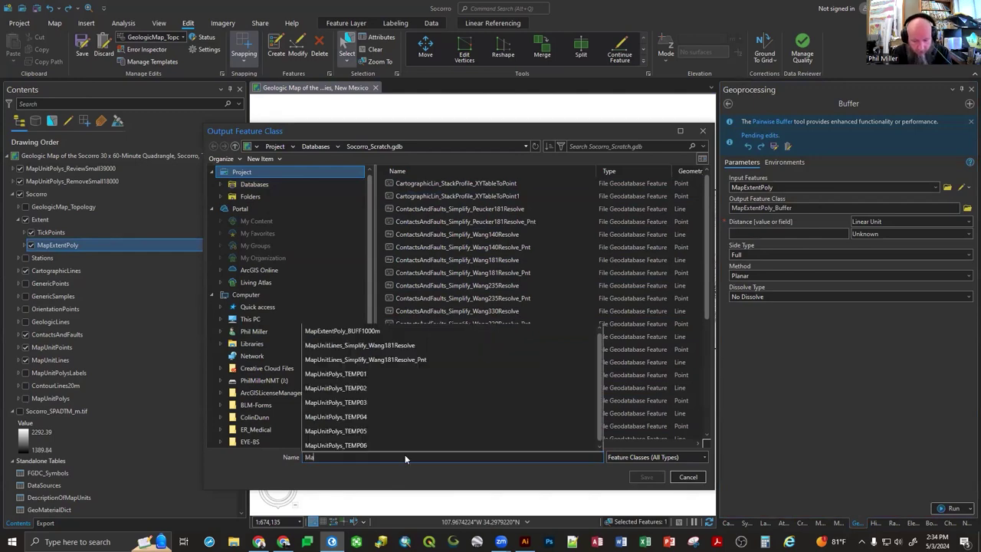
click(648, 478)
Run the map extent buffer with a distance of 500 meters and inspect its northwest corner.
click(830, 235)
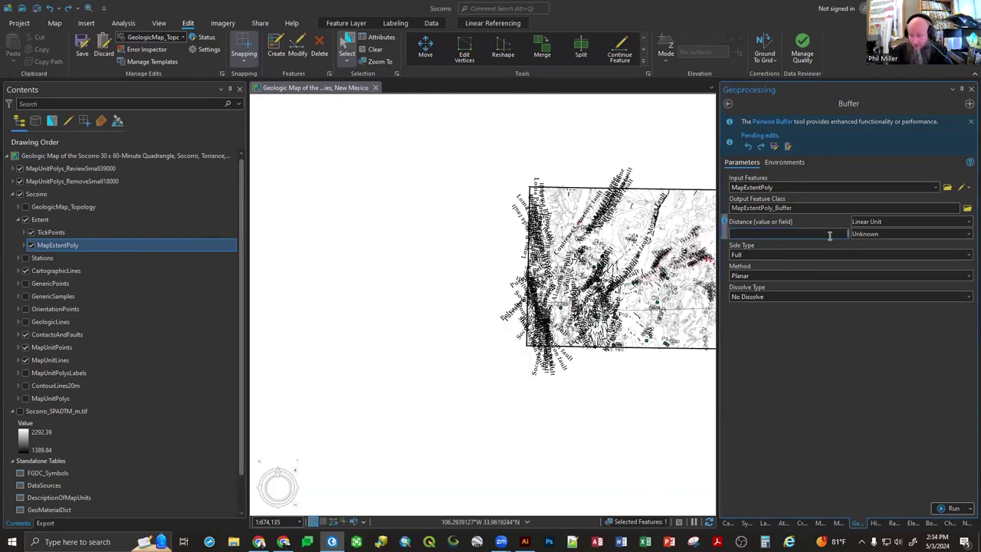
text(500)
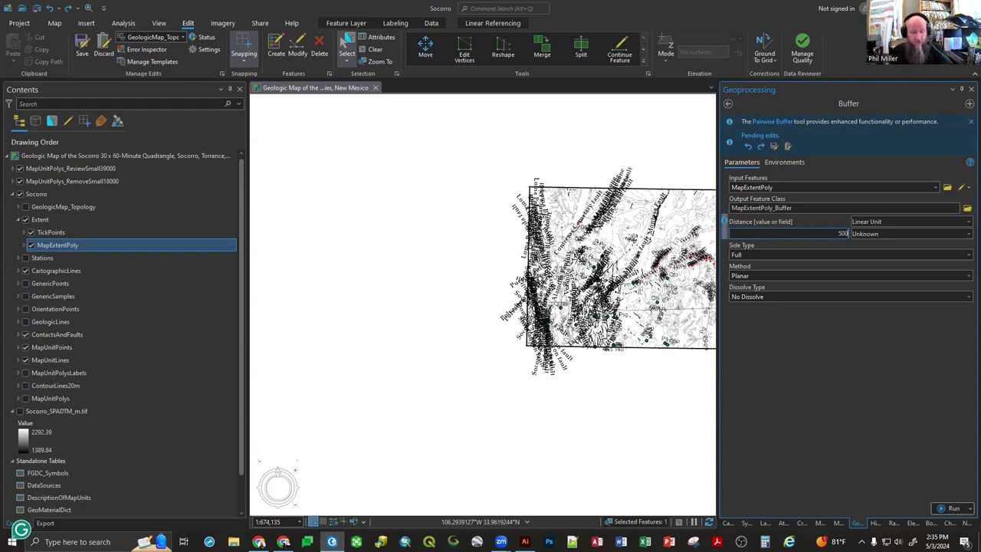
key(Tab)
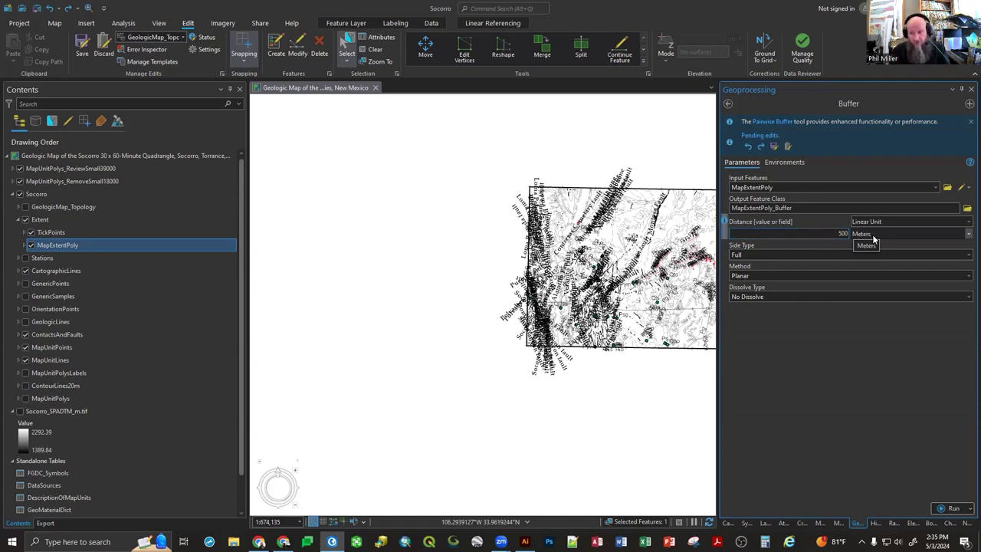
click(967, 235)
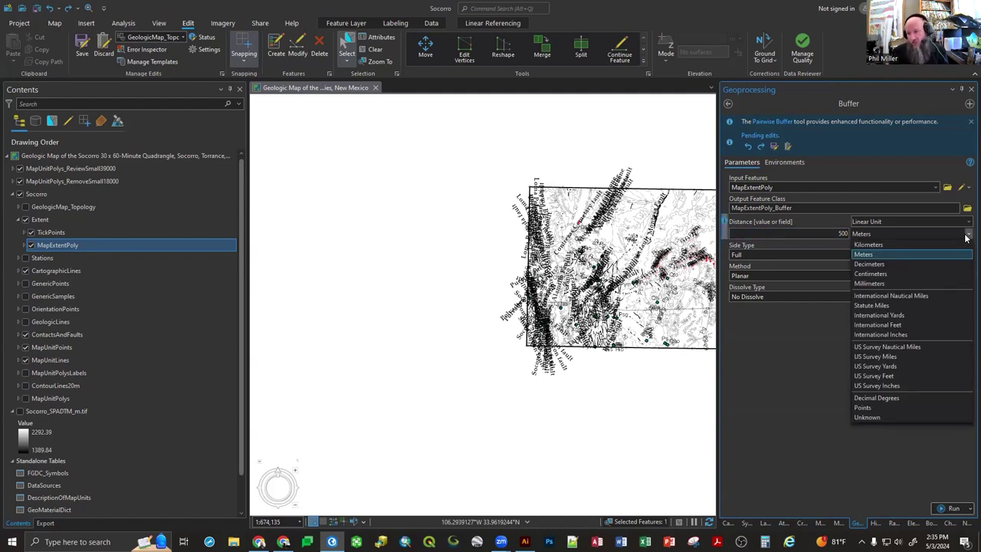
click(736, 395)
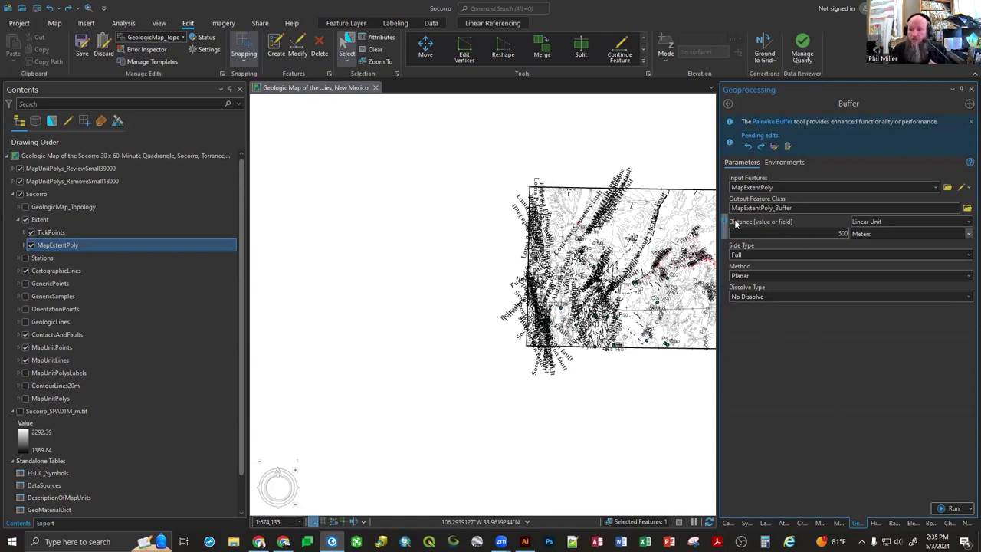
click(943, 509)
mouse_move(939, 508)
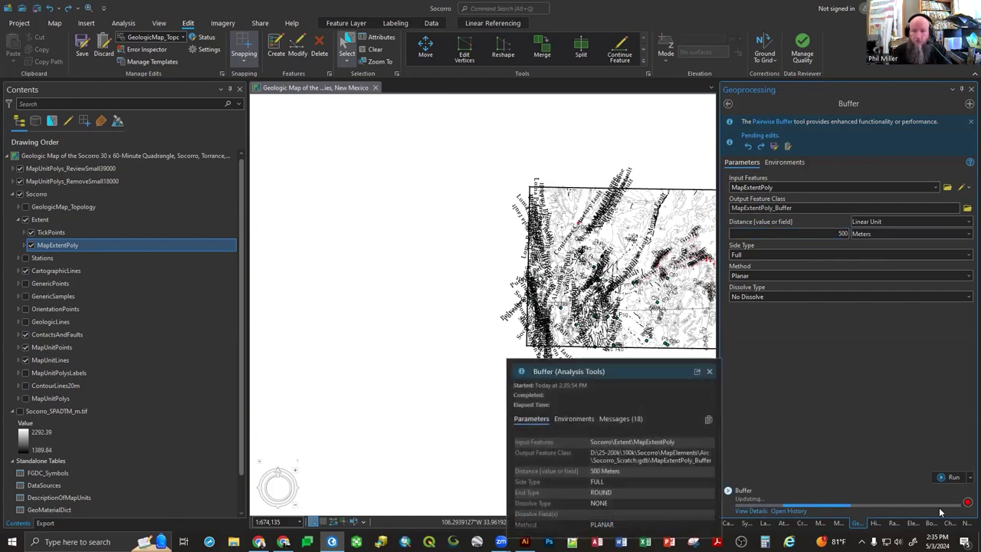
scroll(557, 206, up, 5)
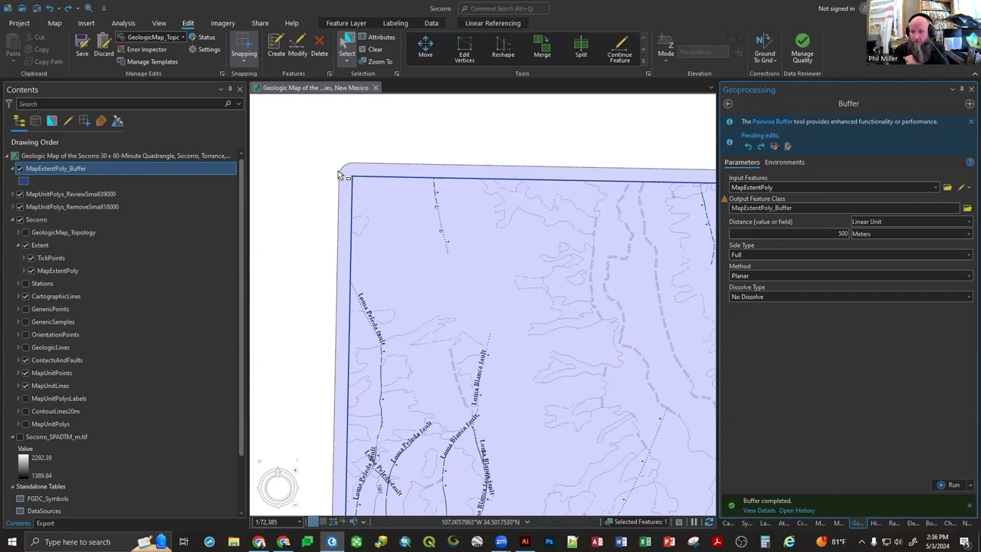
Review the Buffer tool's Method choices, keeping Planar, and examine the Side Type parameter.
click(967, 277)
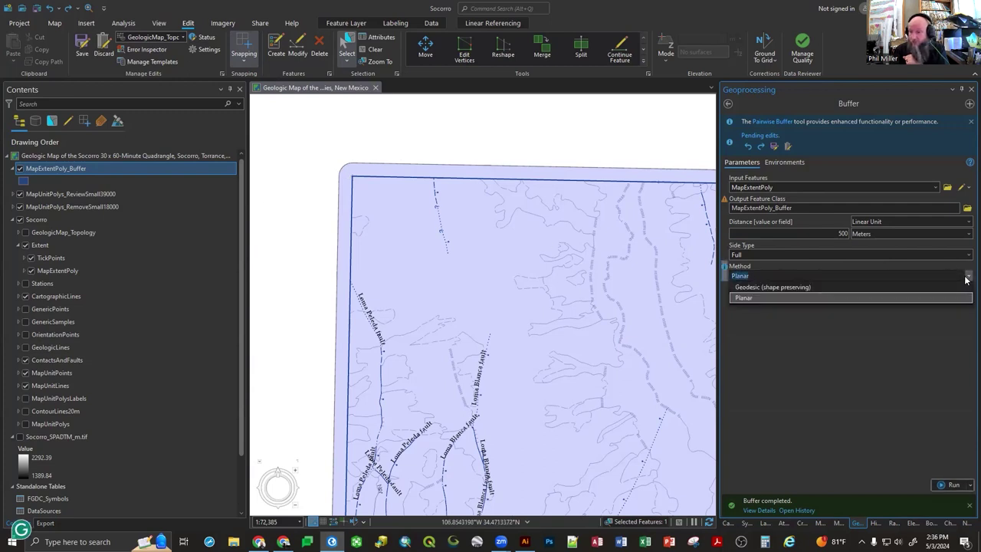
click(945, 297)
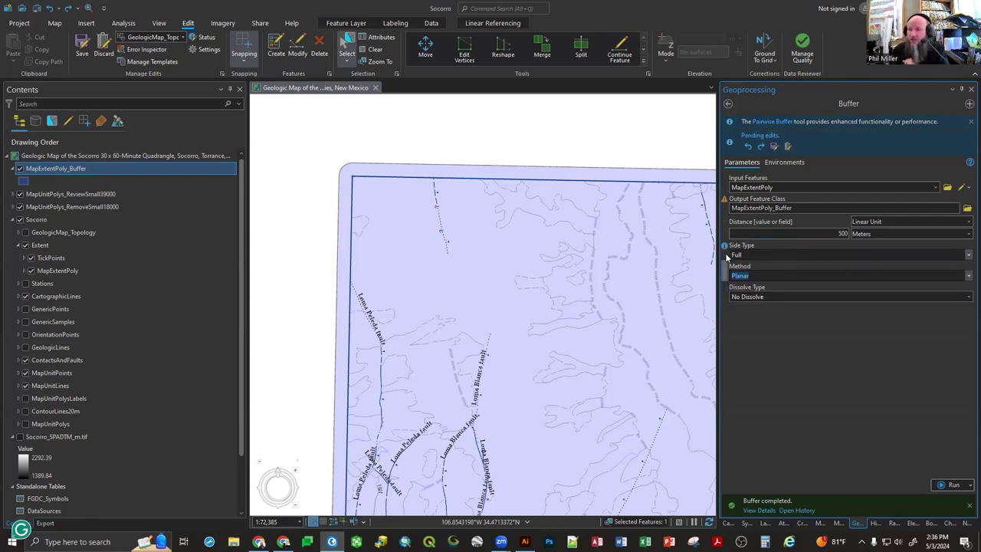
mouse_move(725, 249)
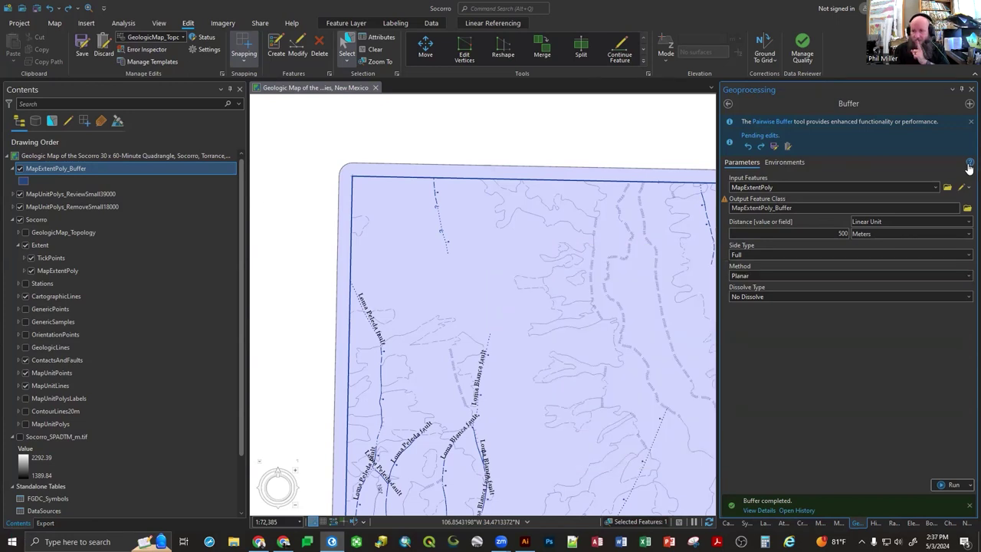
View the Buffer (Analysis) online help page in the browser, close the extra help pages and return to ArcGIS Pro.
mouse_move(970, 166)
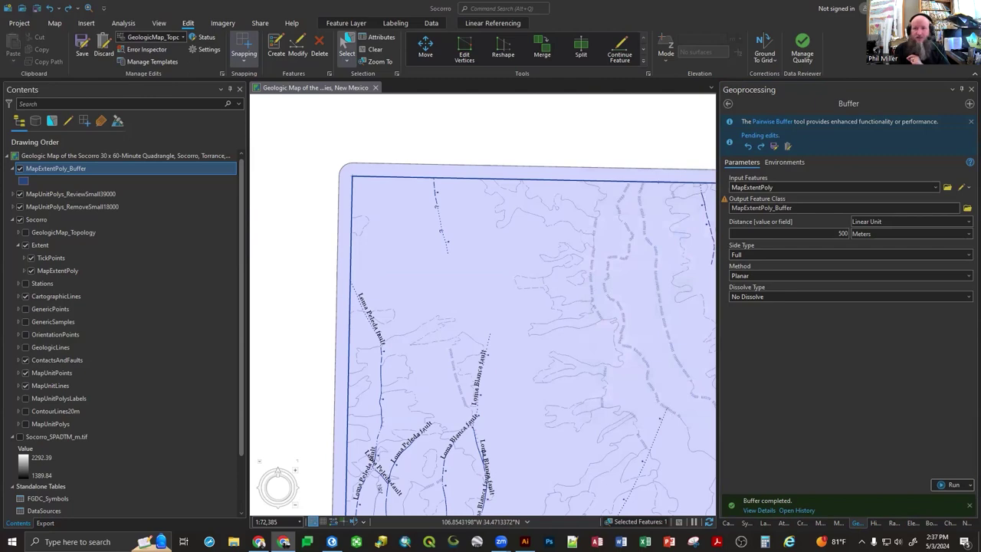
key(alt+Tab)
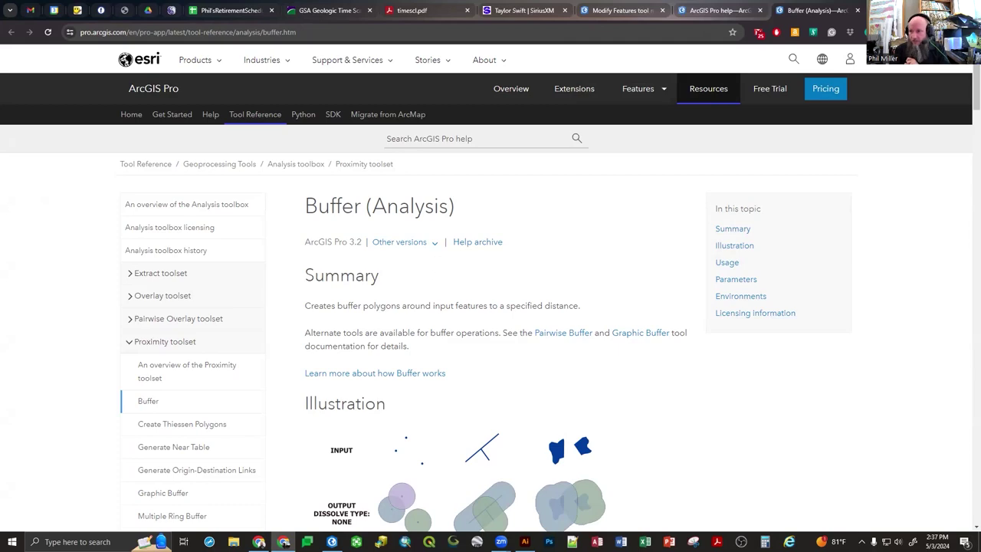
key(super+Down)
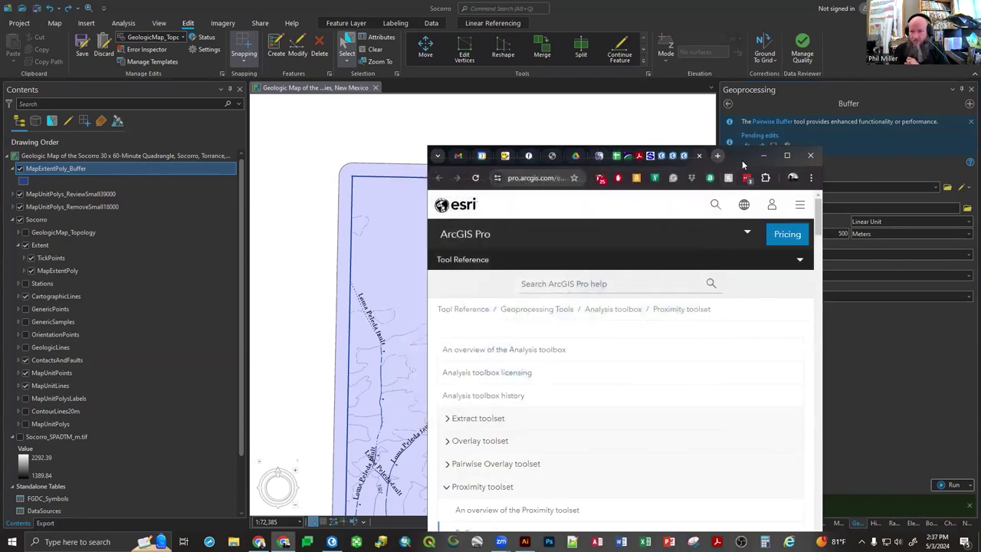
double_click(742, 160)
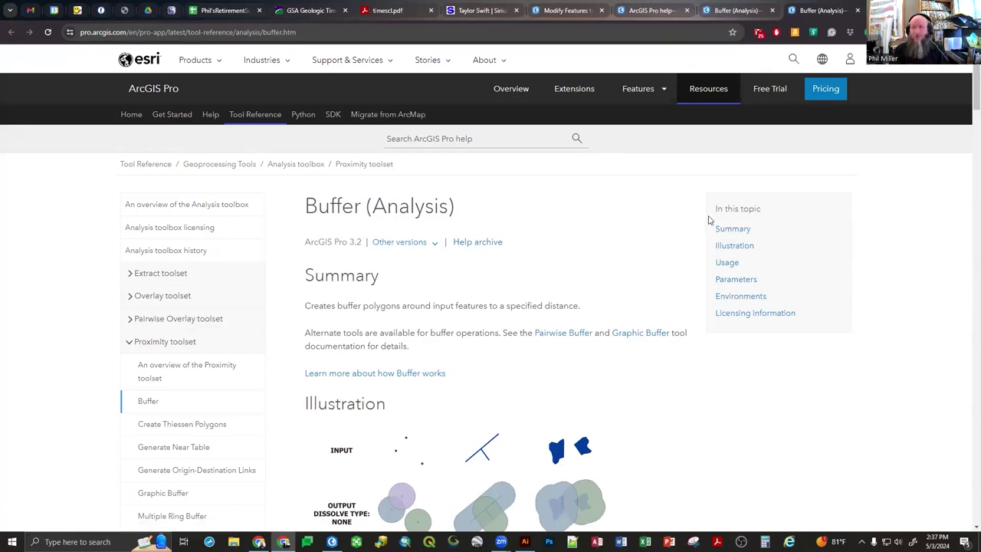
click(858, 11)
click(859, 11)
click(859, 11)
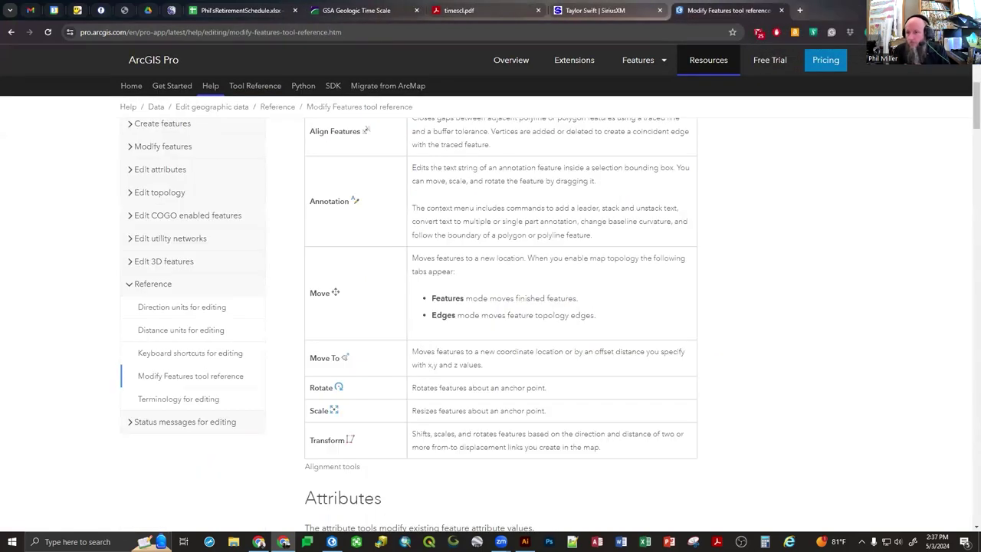
key(alt+Tab)
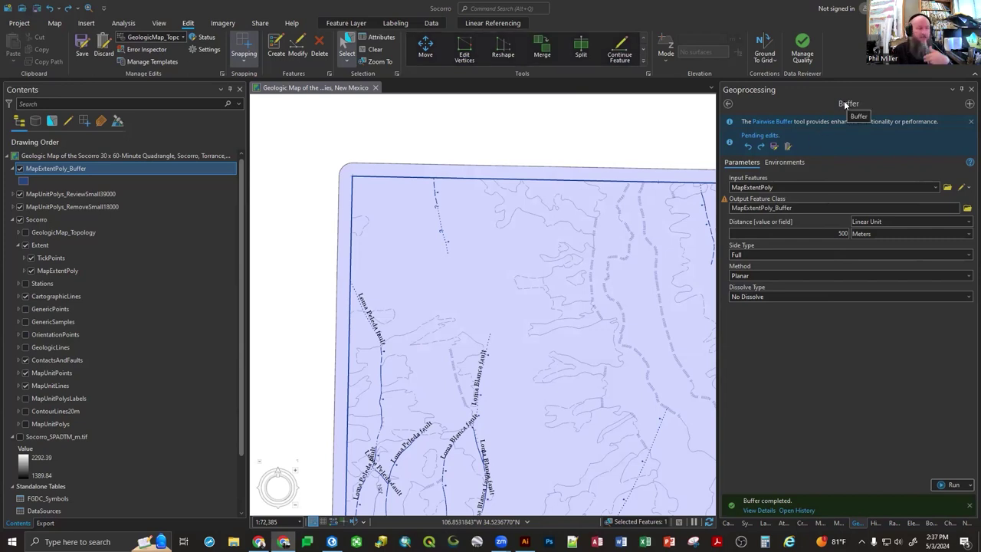
Look through the full set of editing tools, including Explode, and hide the MapExtentPoly_Buffer layer.
click(642, 62)
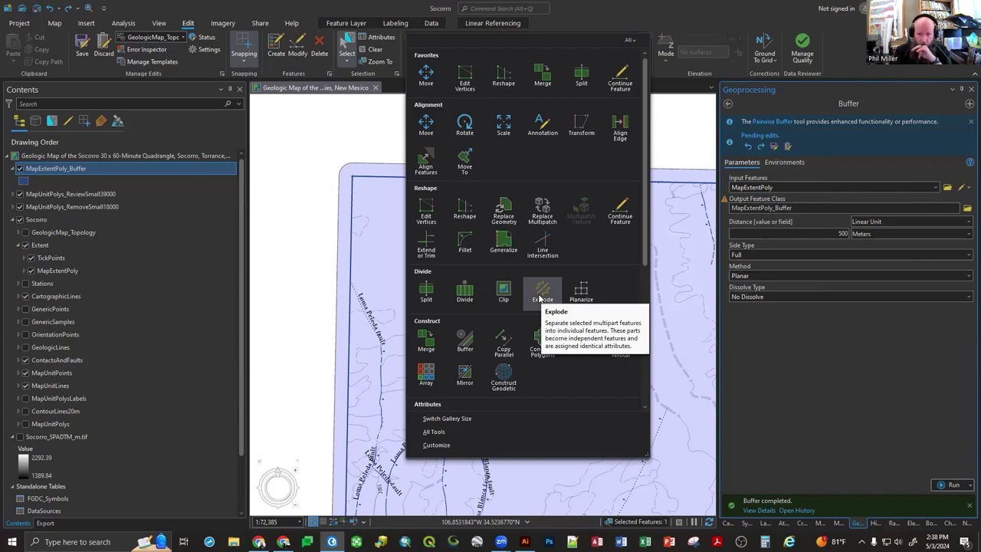
click(304, 248)
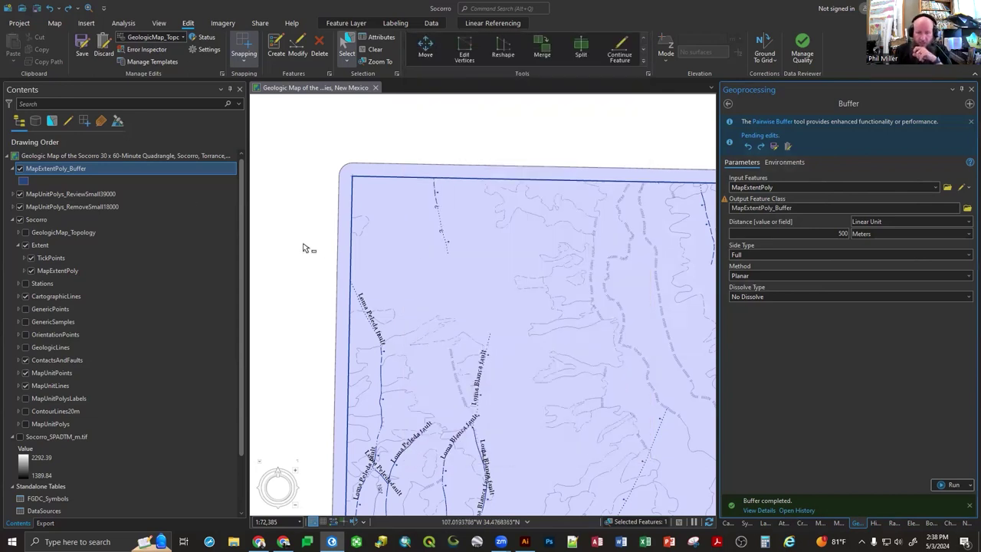
click(19, 169)
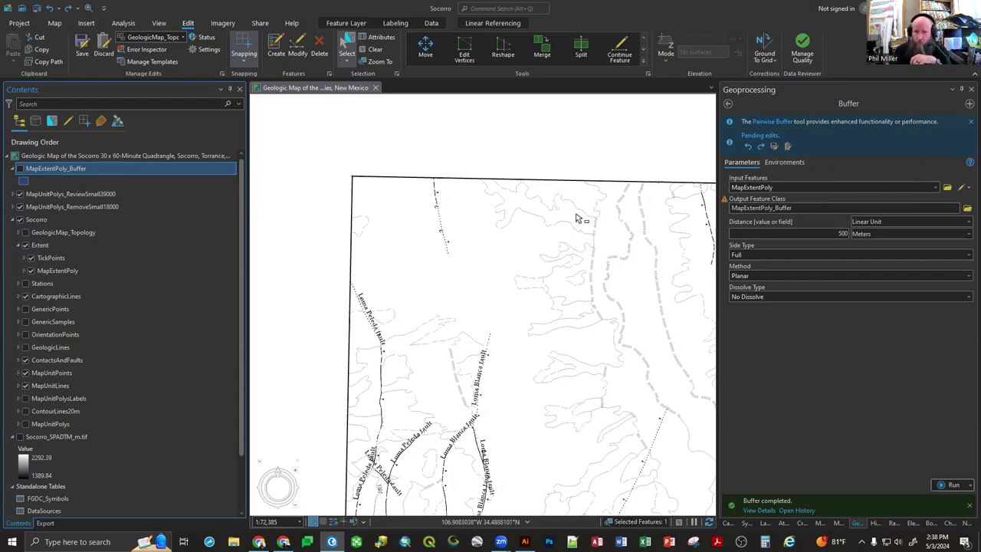
scroll(571, 214, up, 2)
scroll(476, 164, up, 2)
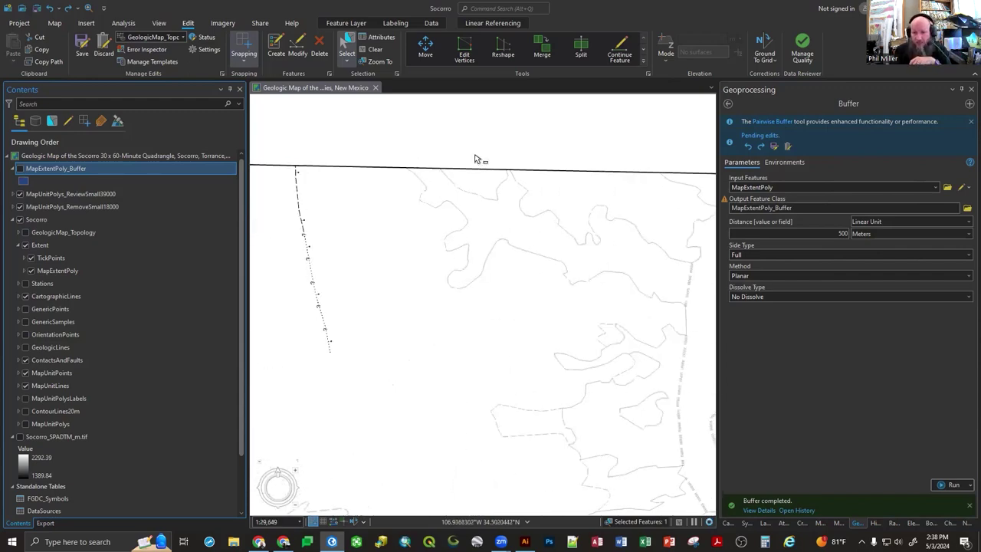
scroll(477, 162, down, 2)
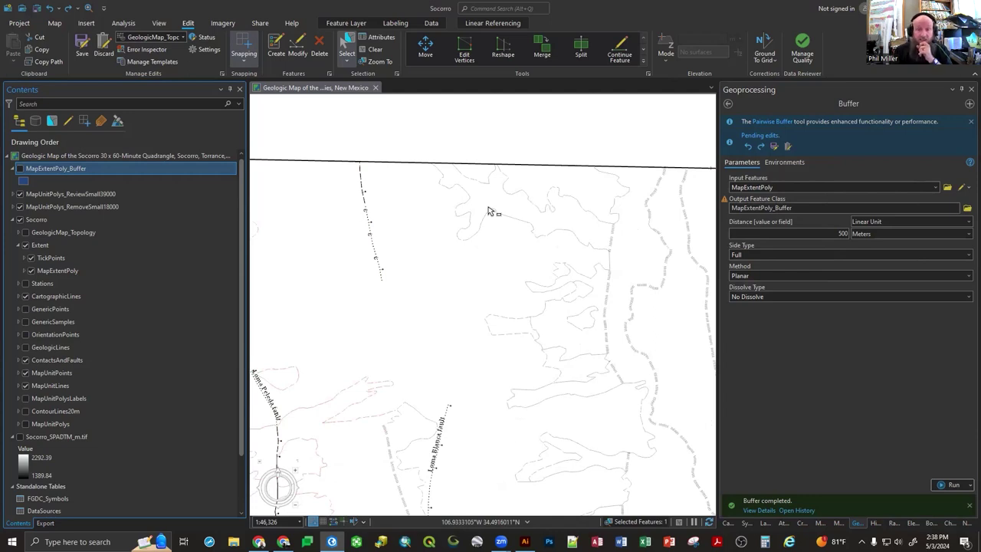
Select the short curved contact just south of the northern map boundary, examine its attributes, and clear the selection.
click(505, 220)
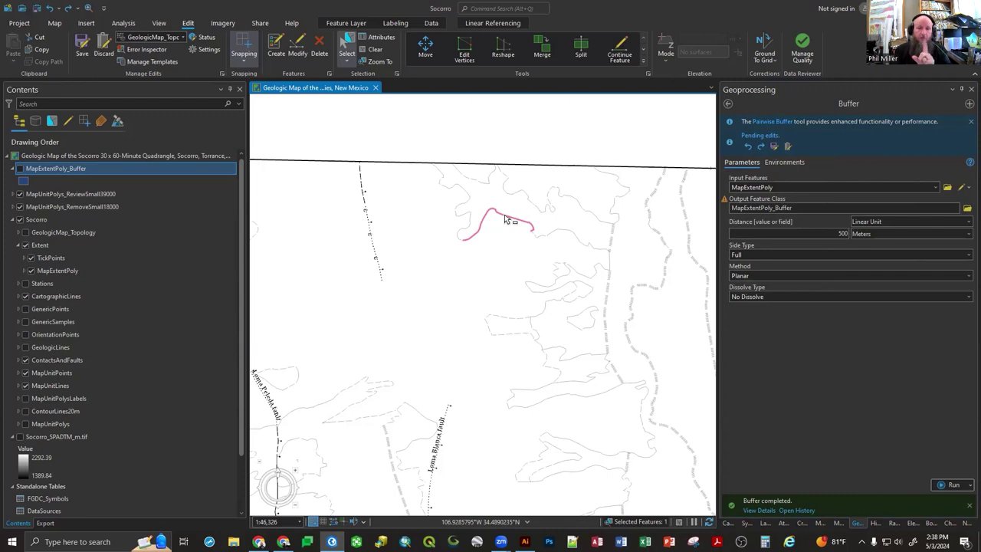
click(476, 130)
click(502, 219)
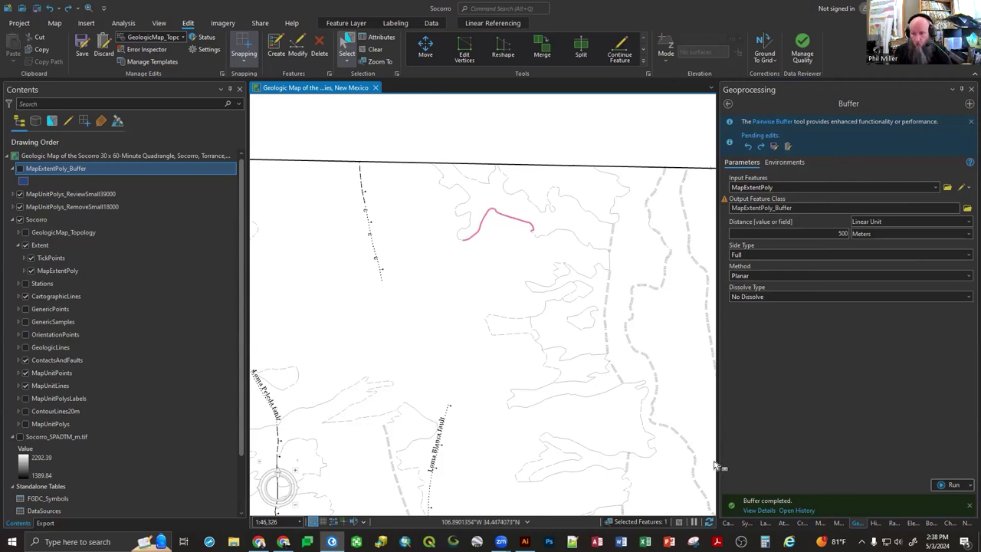
click(782, 526)
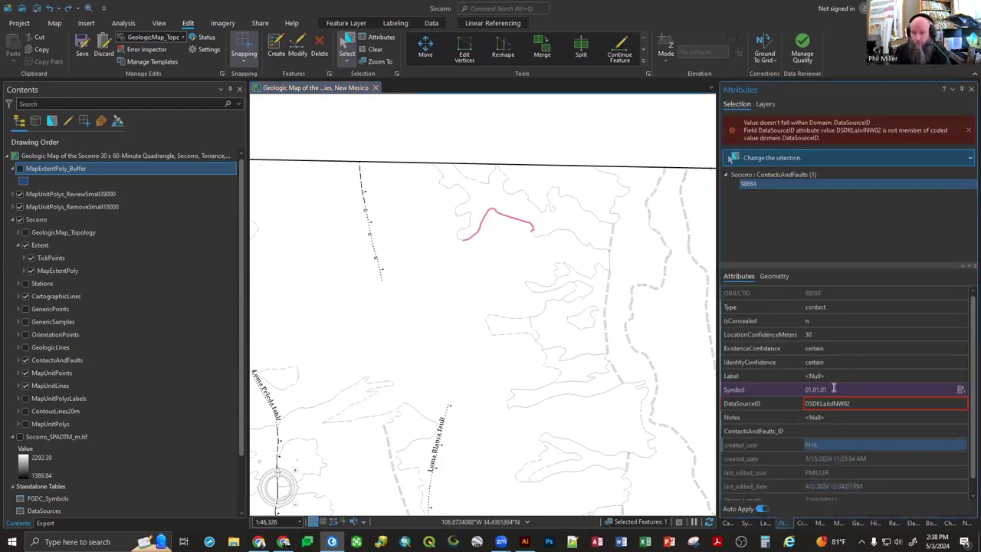
click(497, 265)
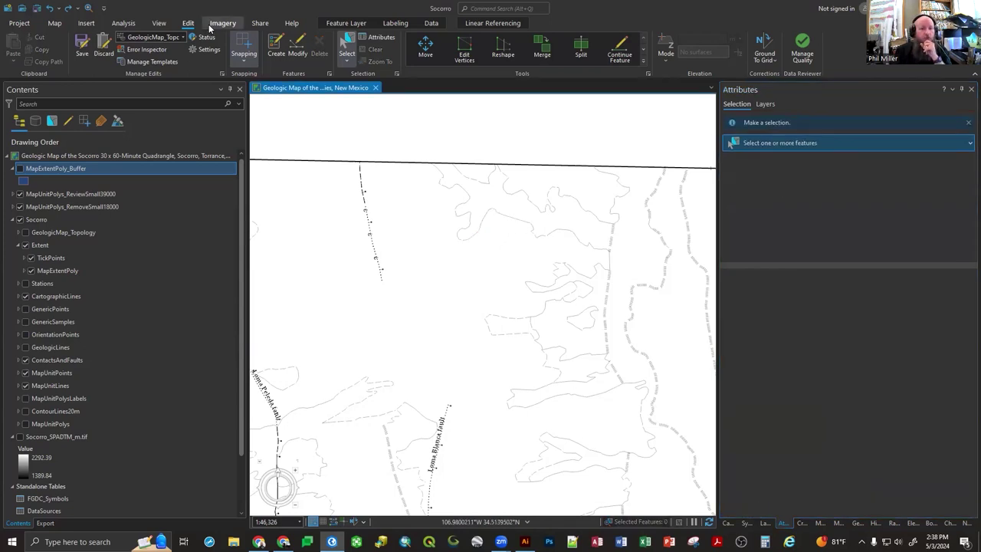
Start a Select By Attributes query and set its input rows to the ContactsAndFaults layer.
click(59, 24)
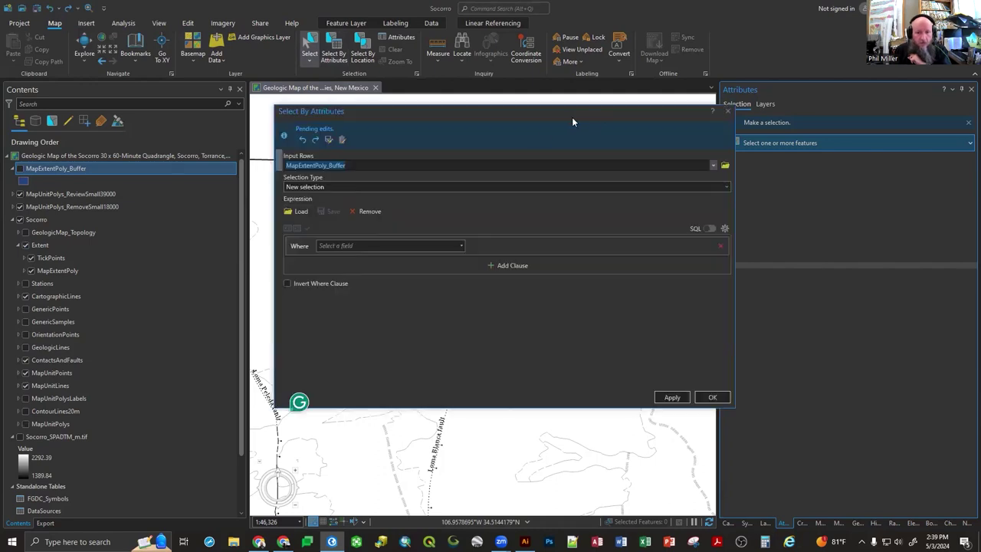
click(397, 246)
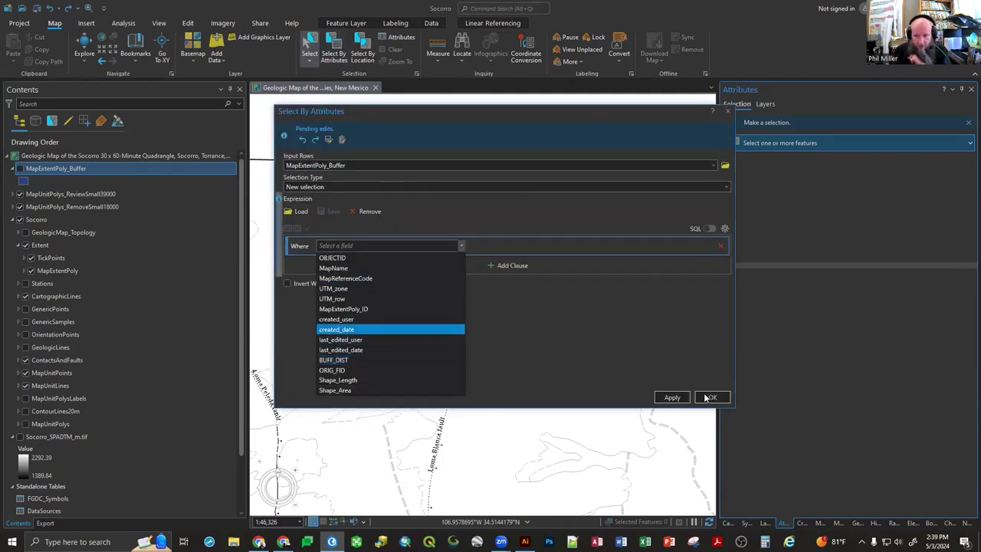
click(602, 163)
click(602, 163)
click(356, 276)
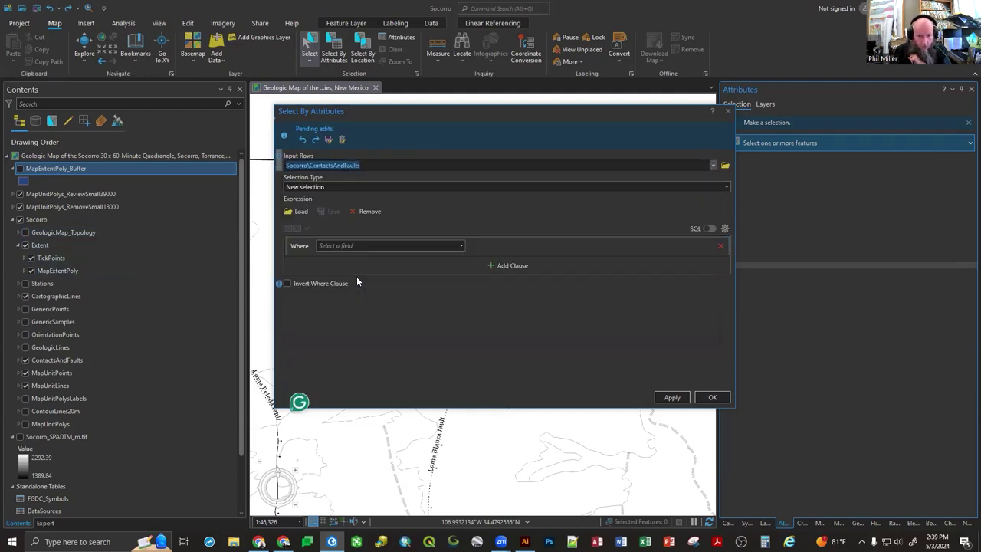
Select all contacts and faults where Symbol is equal to 01.01.01.
click(341, 245)
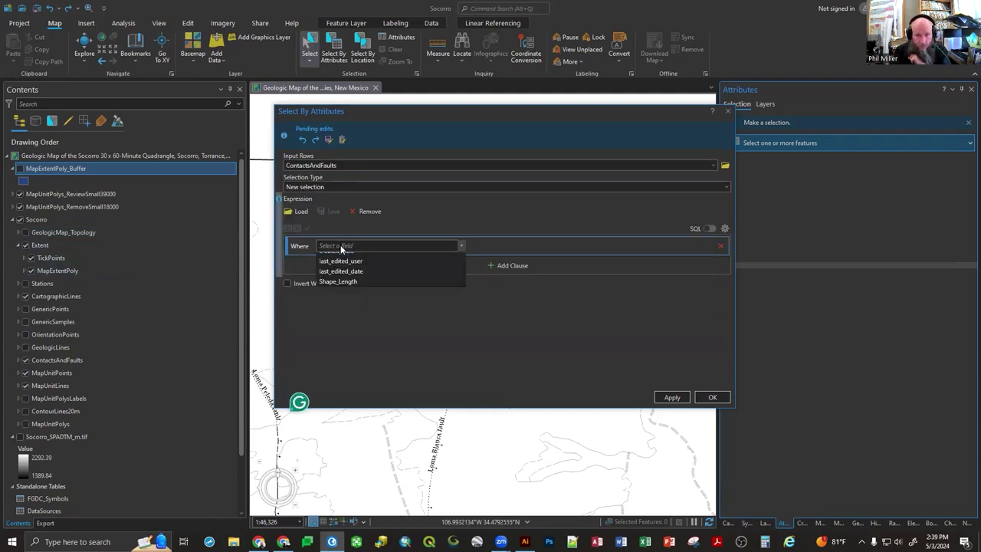
click(329, 328)
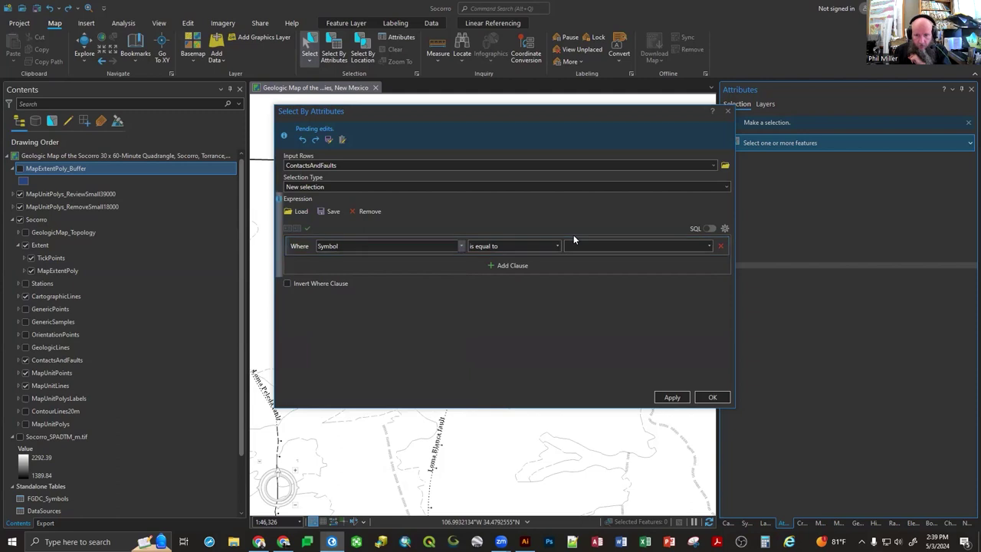
click(708, 246)
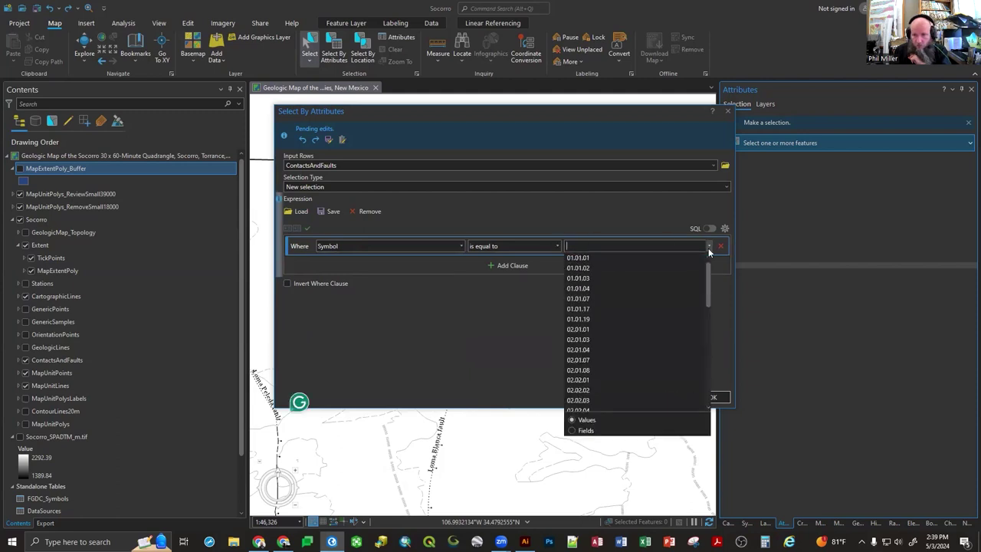
click(603, 263)
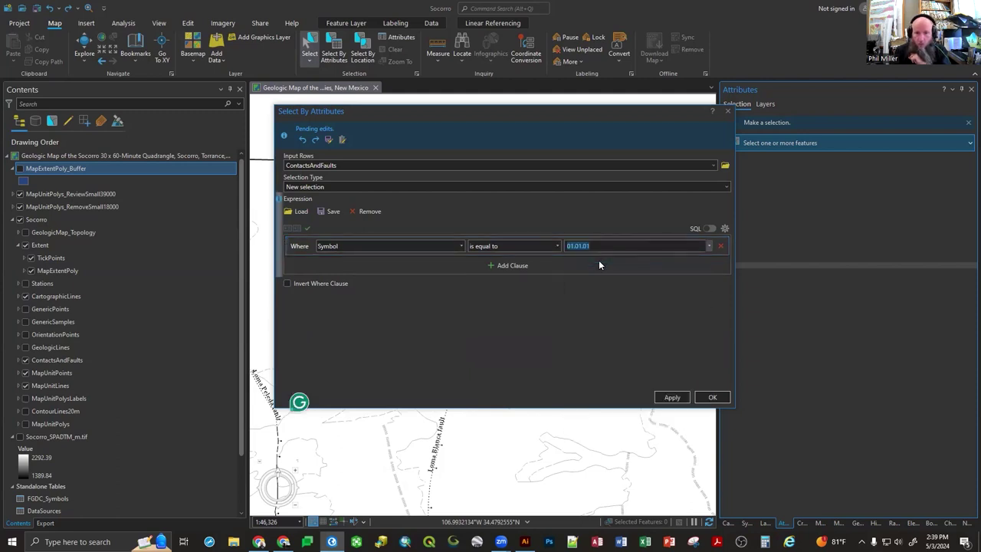
click(668, 398)
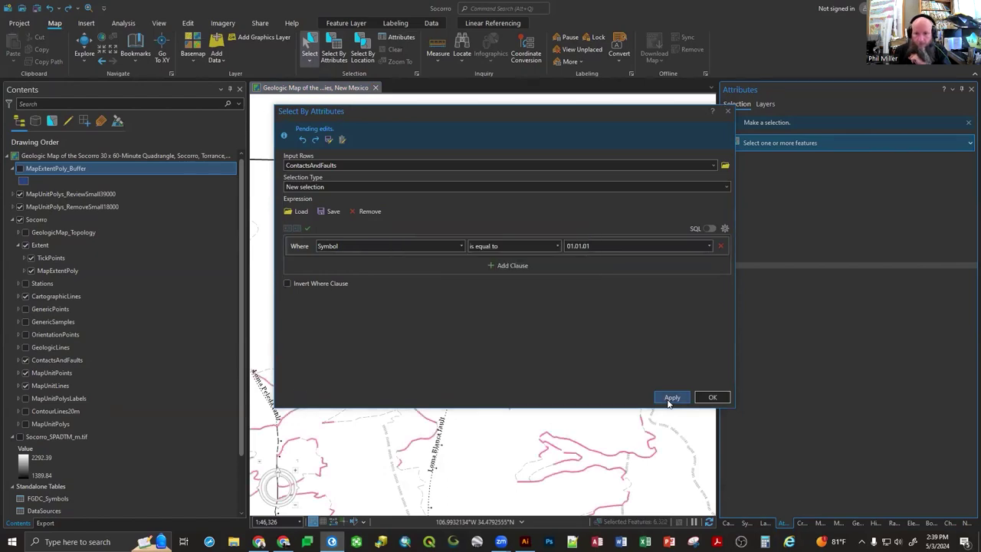
click(710, 398)
Merge all selected ContactsAndFaults lines into one feature, preserving the attributes of feature 86840.
scroll(419, 262, down, 3)
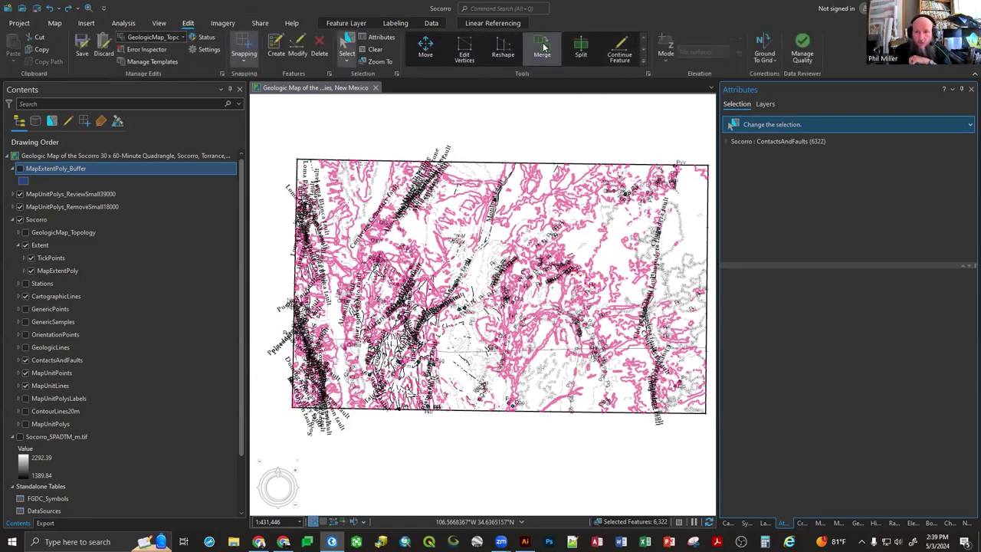
click(542, 48)
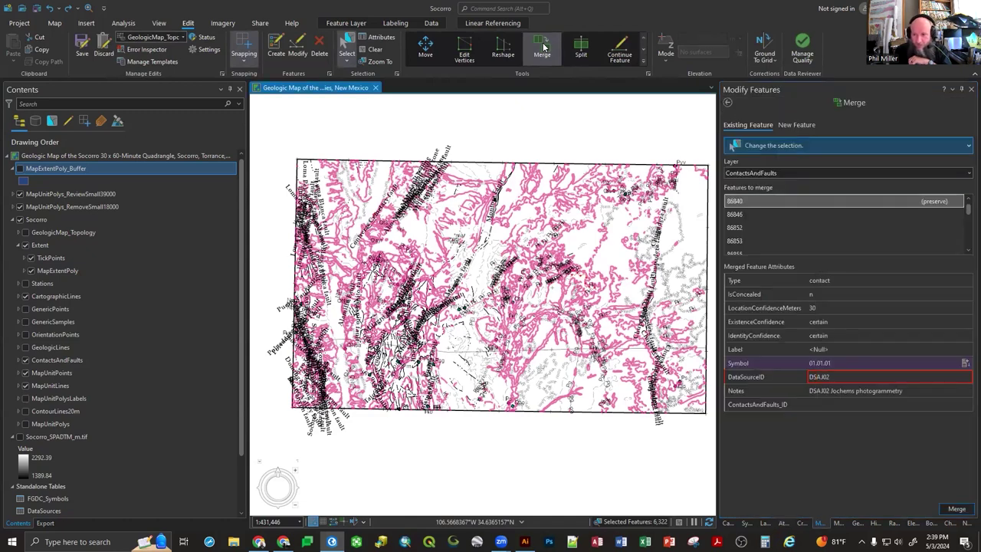
click(956, 508)
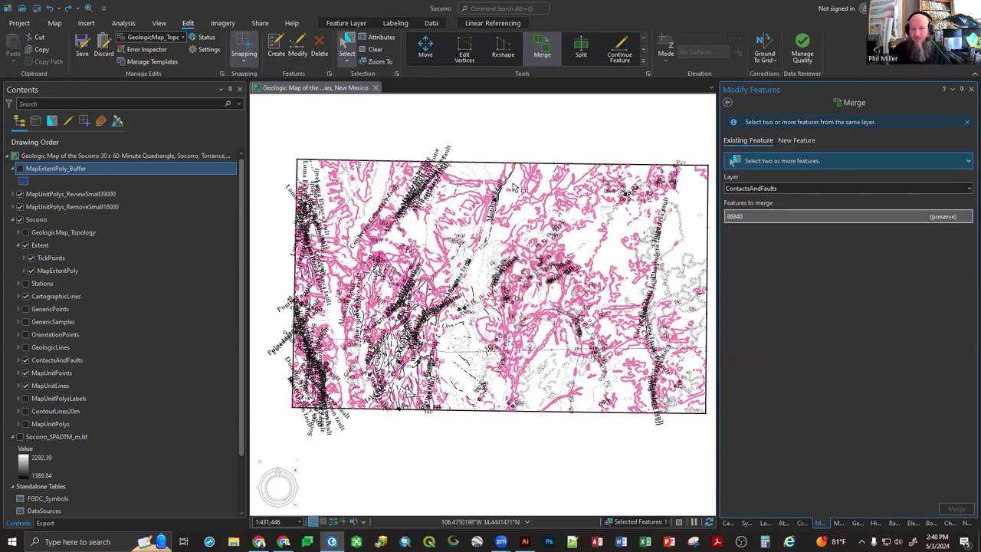
Reselect the merged contact near the Montosa Fault and inspect the vertices of its many parts.
scroll(506, 192, up, 5)
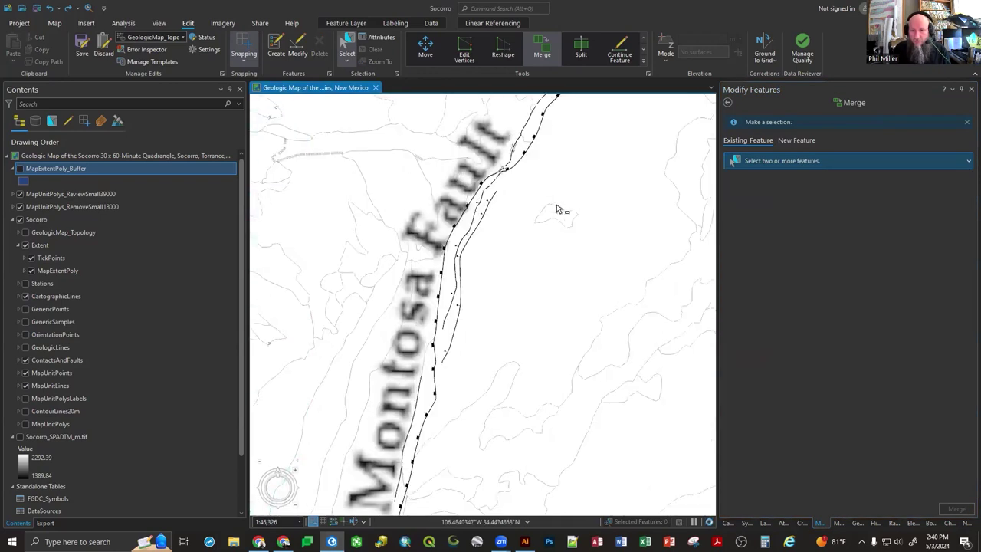
scroll(557, 205, down, 2)
click(558, 212)
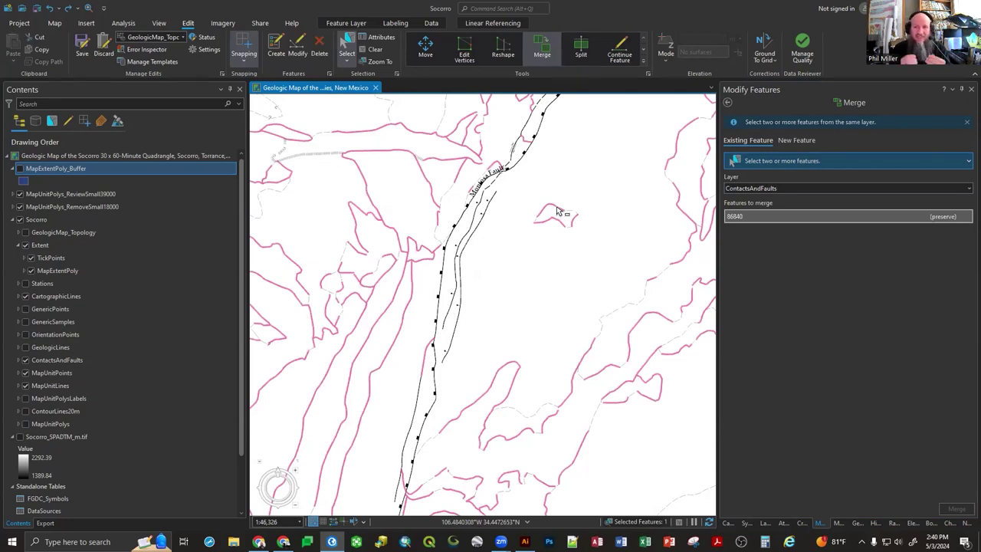
click(465, 51)
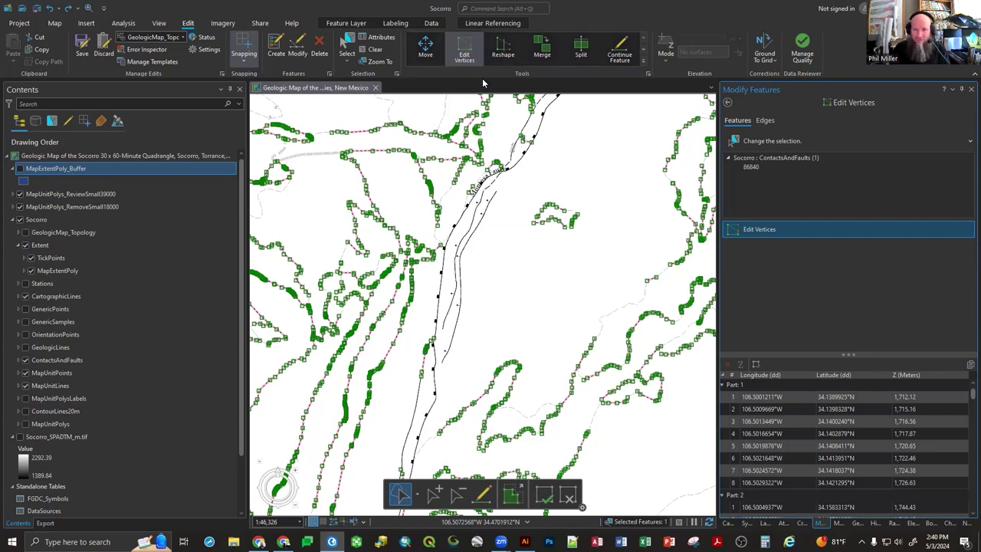
click(571, 165)
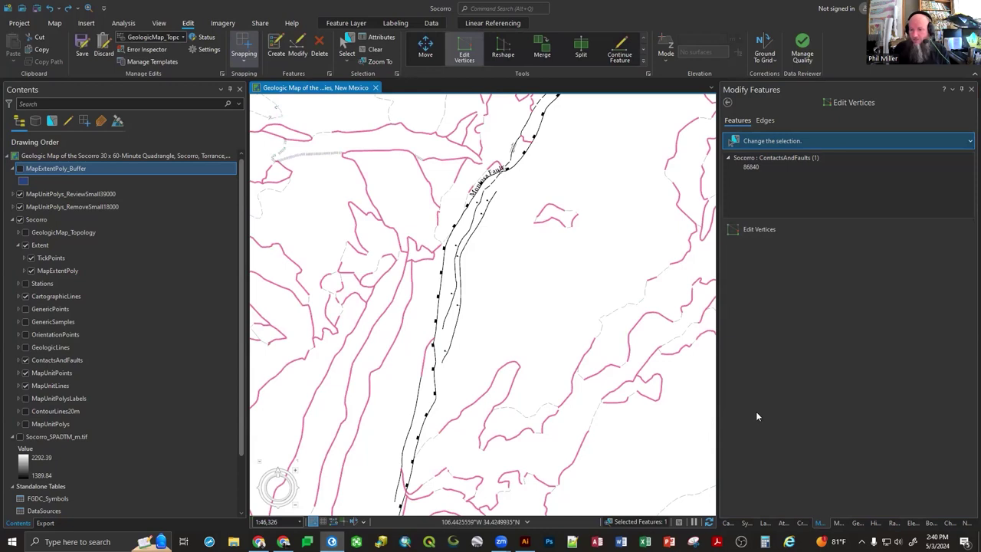
Explode the merged multipart contact into separate features without keeping the original.
click(728, 102)
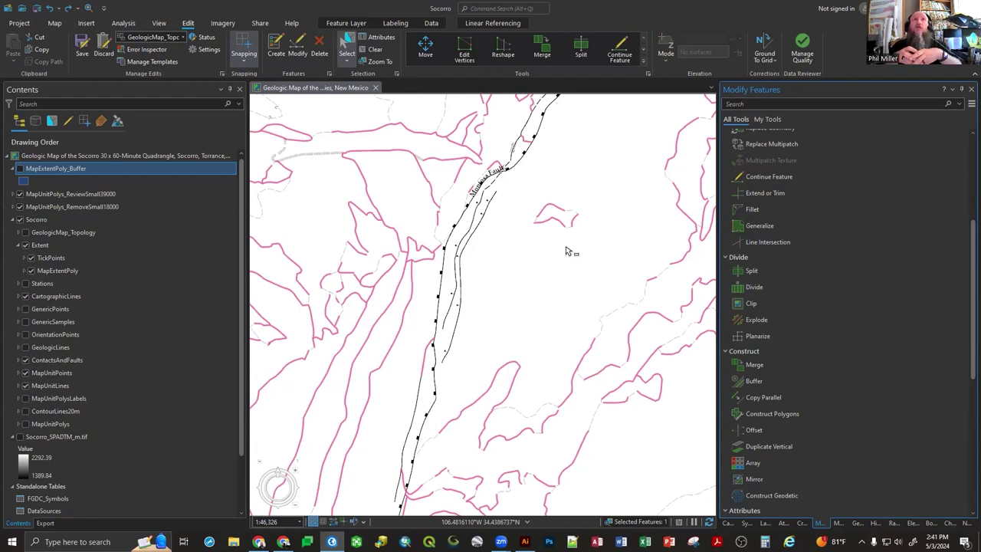
click(752, 320)
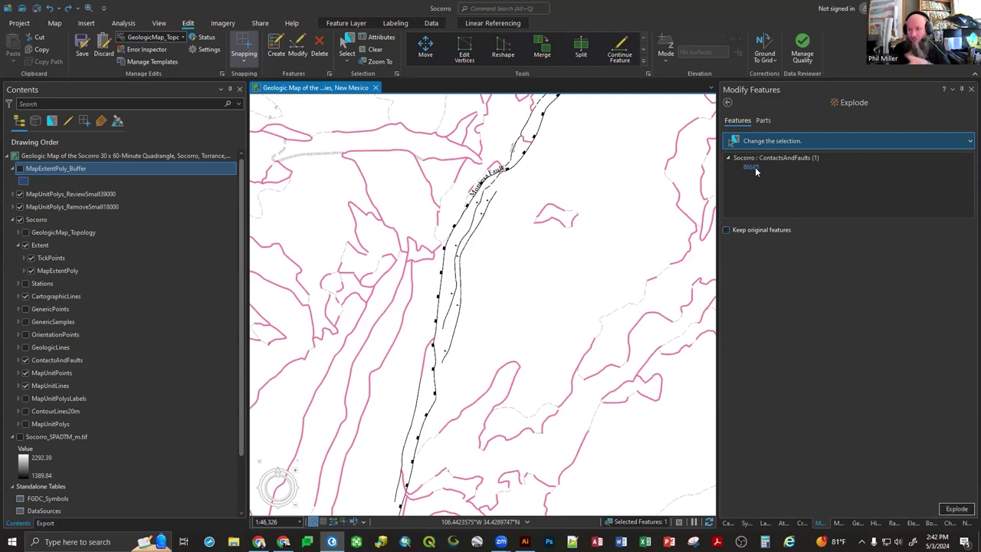
click(955, 510)
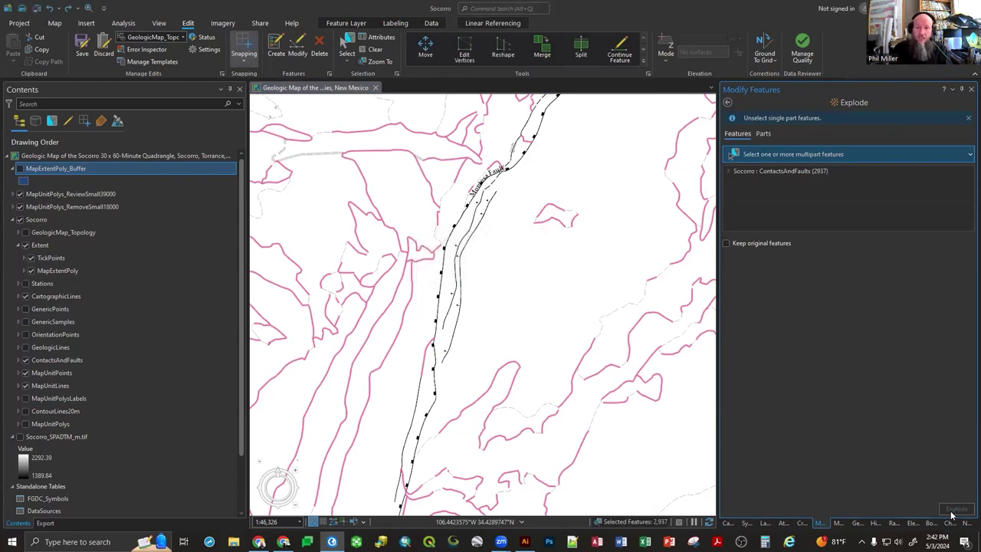
Check one small contact east of the Montosa Fault as a single feature, clear the selection, and return to the editing tools list.
click(516, 261)
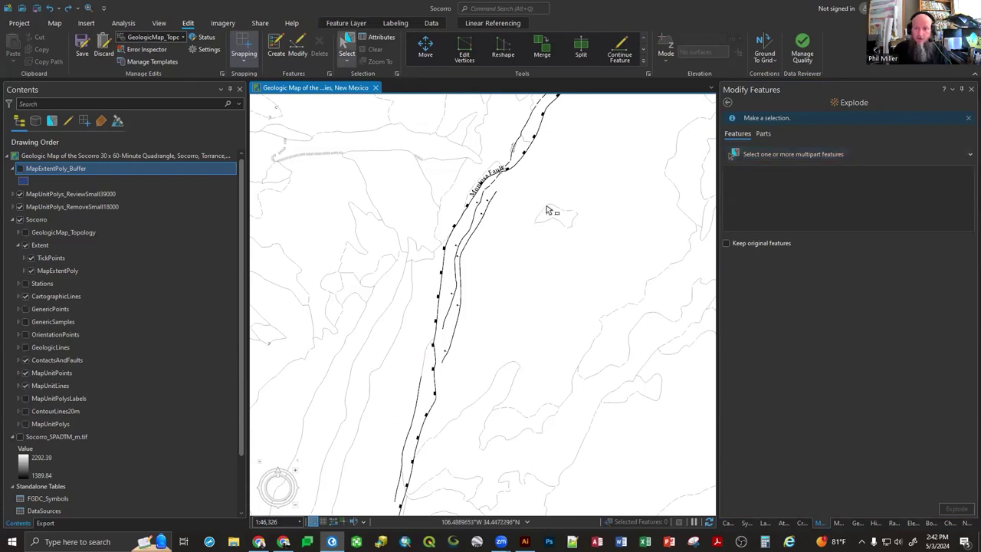
click(549, 212)
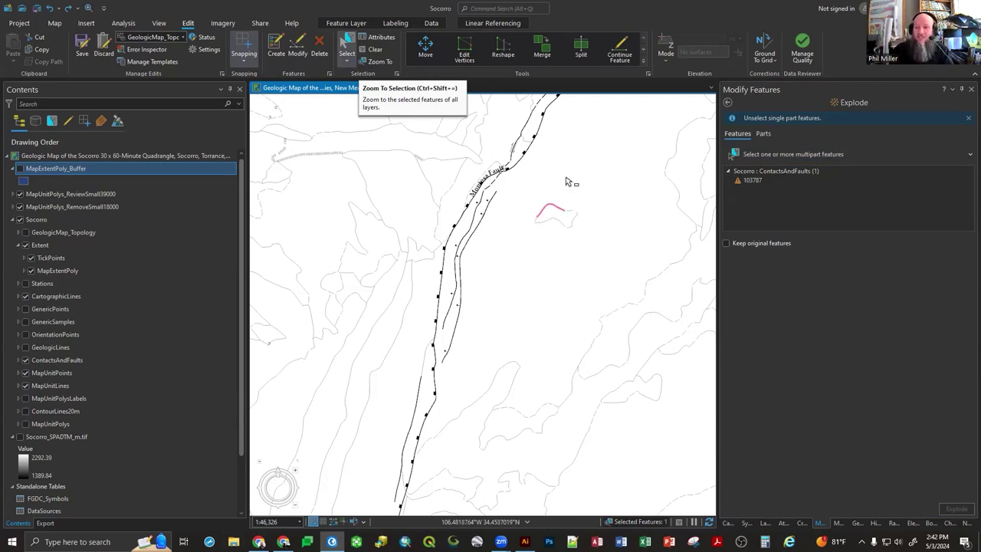
scroll(566, 182, down, 2)
scroll(566, 182, down, 2)
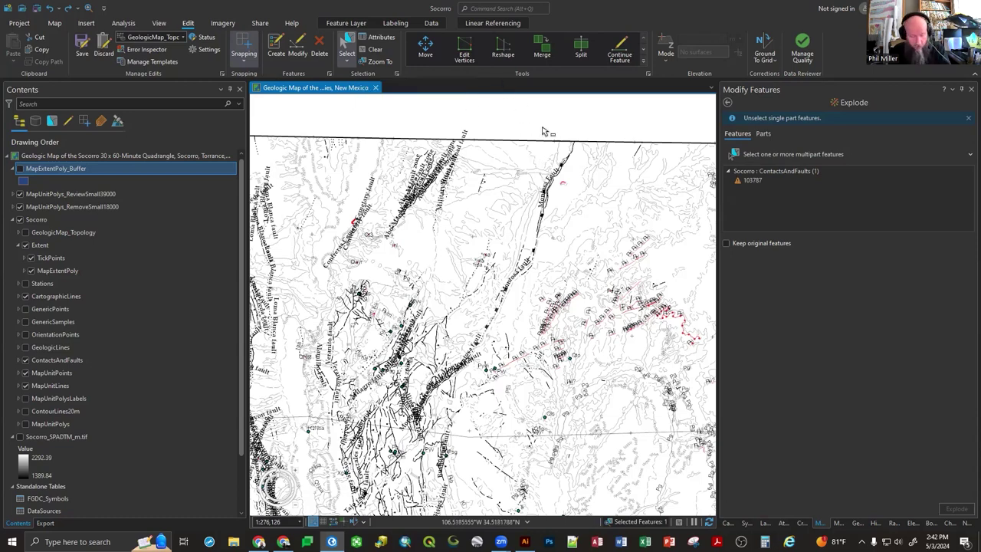
scroll(522, 118, down, 2)
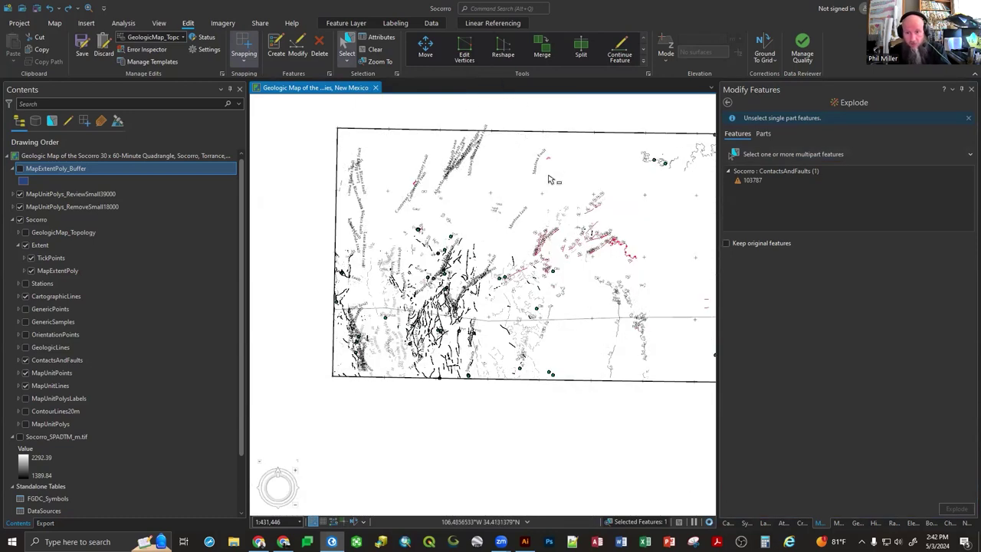
click(547, 119)
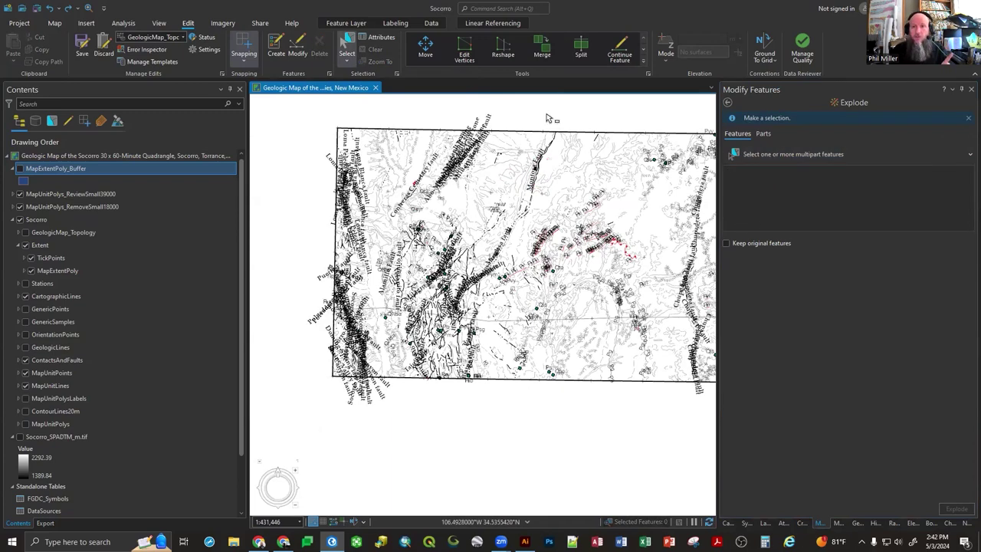
click(728, 106)
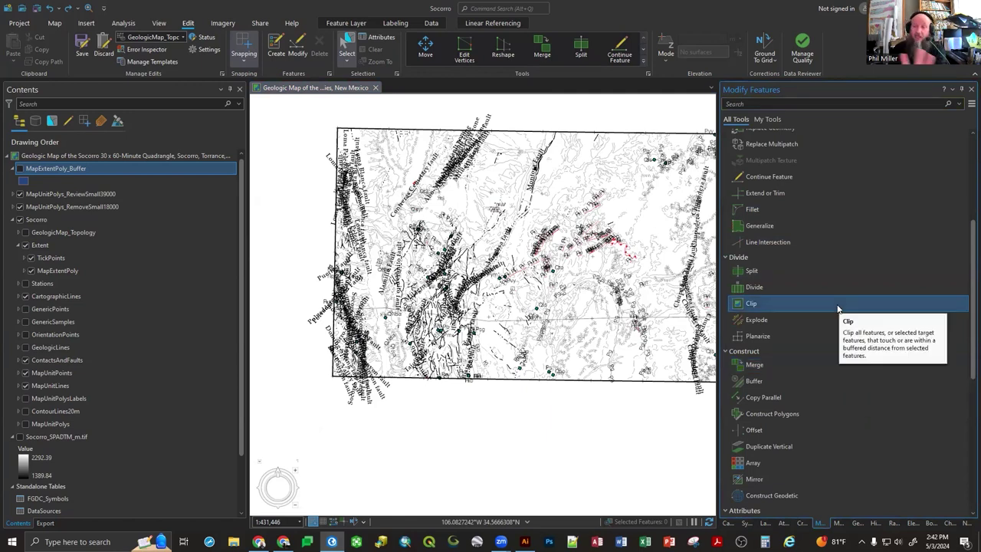
scroll(825, 247, up, 2)
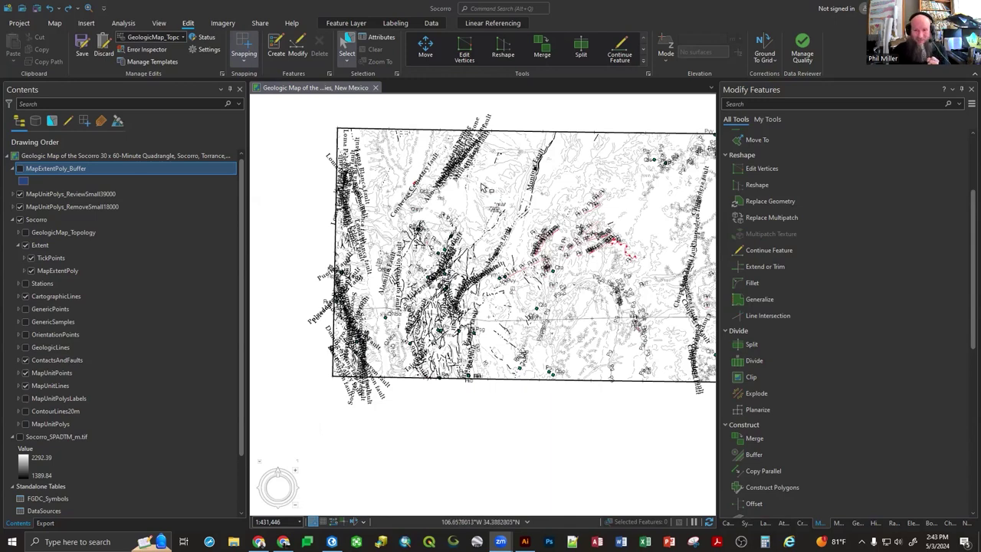
Reverse the direction of the long Montosa Fault segment with Edit Vertices, finish the edit, and clear the selection.
scroll(535, 162, up, 5)
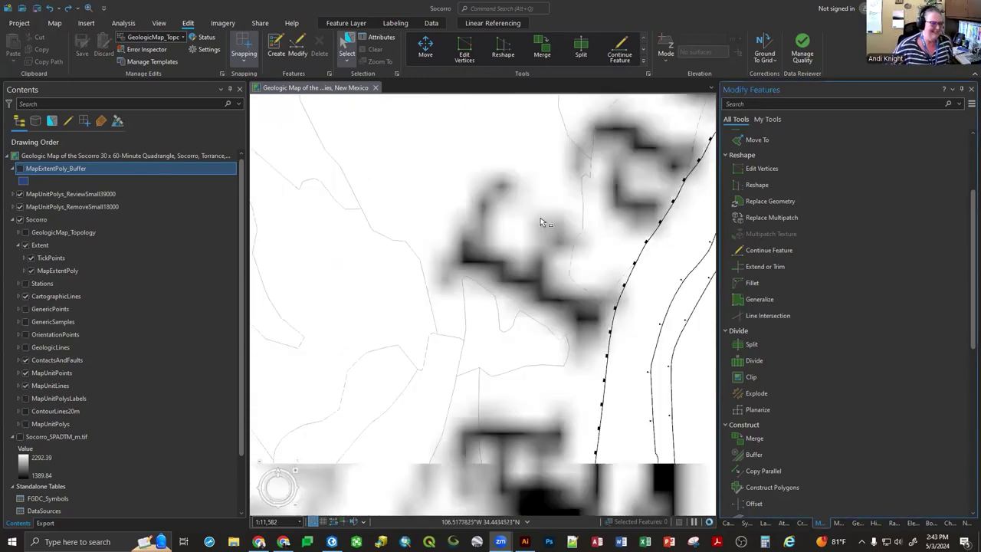
scroll(587, 333, down, 2)
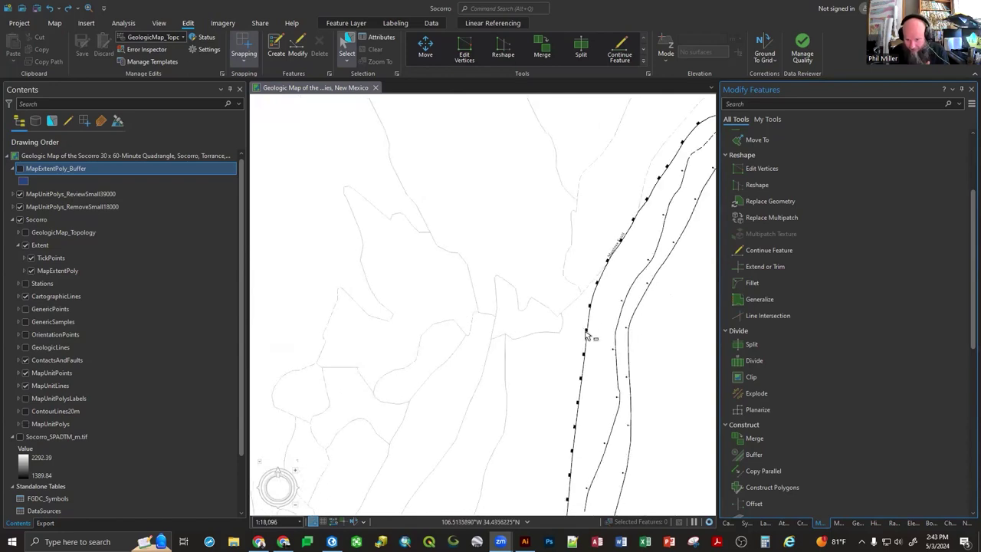
click(588, 343)
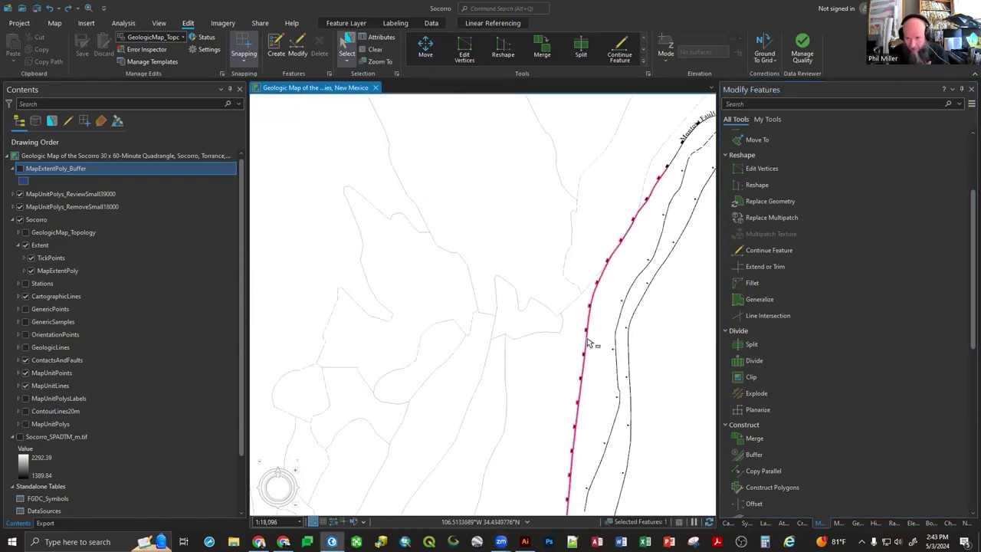
scroll(583, 265, down, 2)
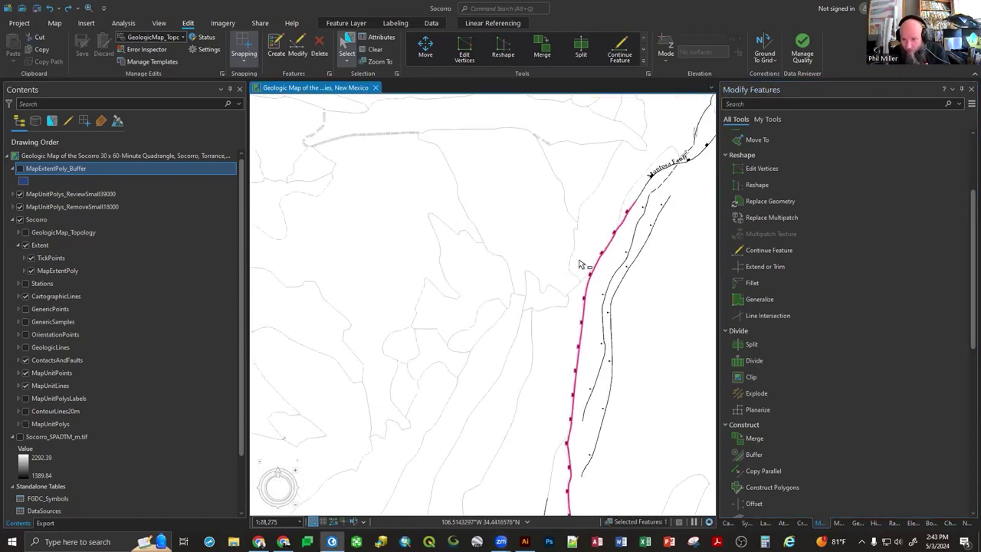
right_click(585, 306)
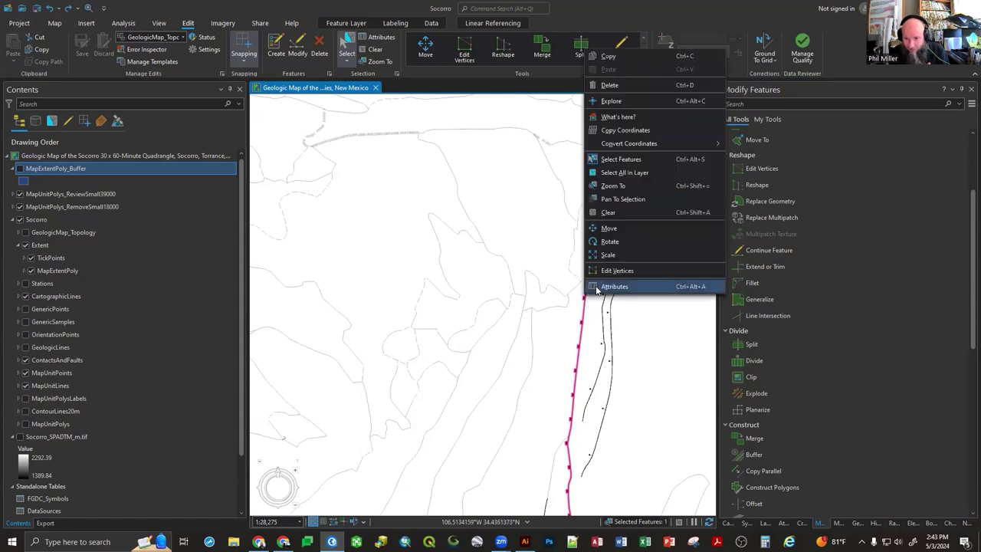
click(609, 272)
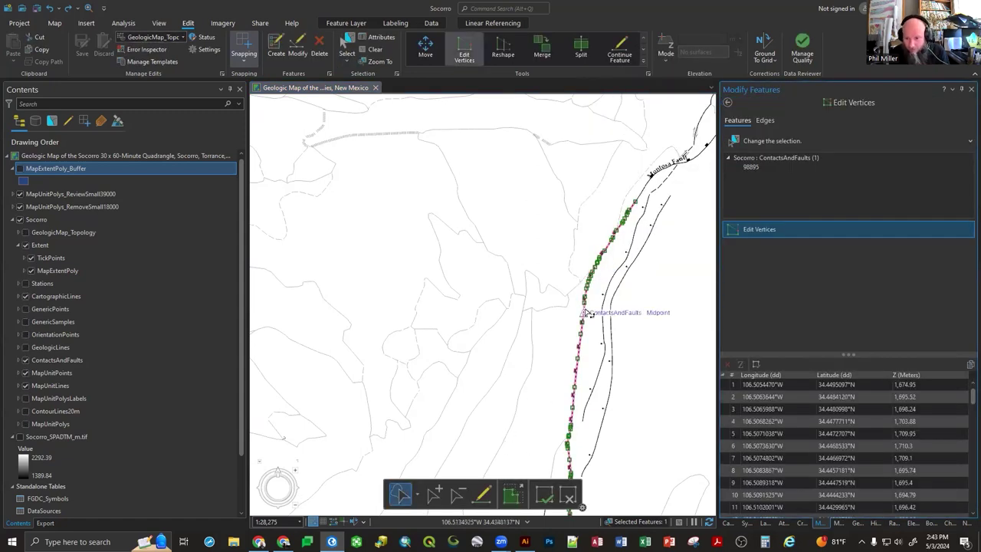
right_click(583, 311)
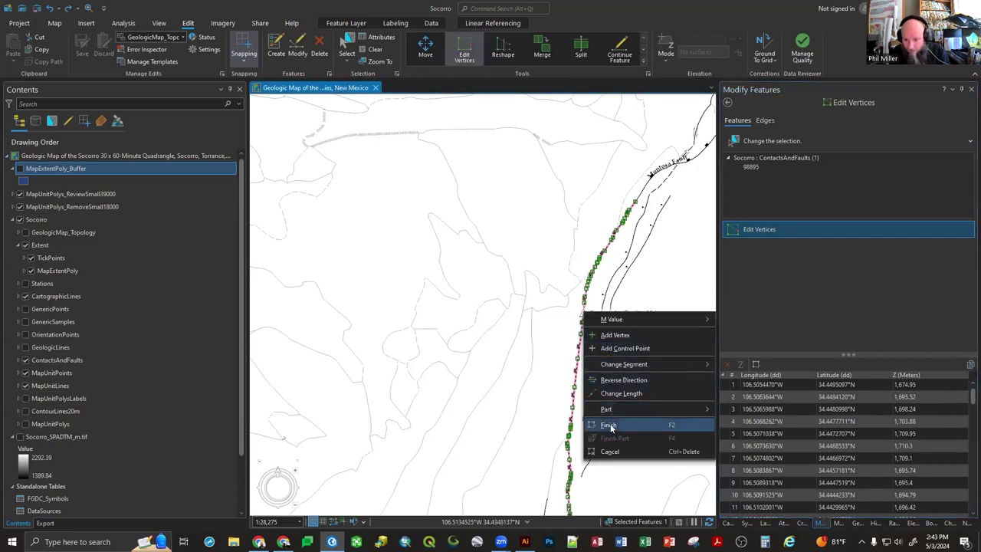
click(617, 380)
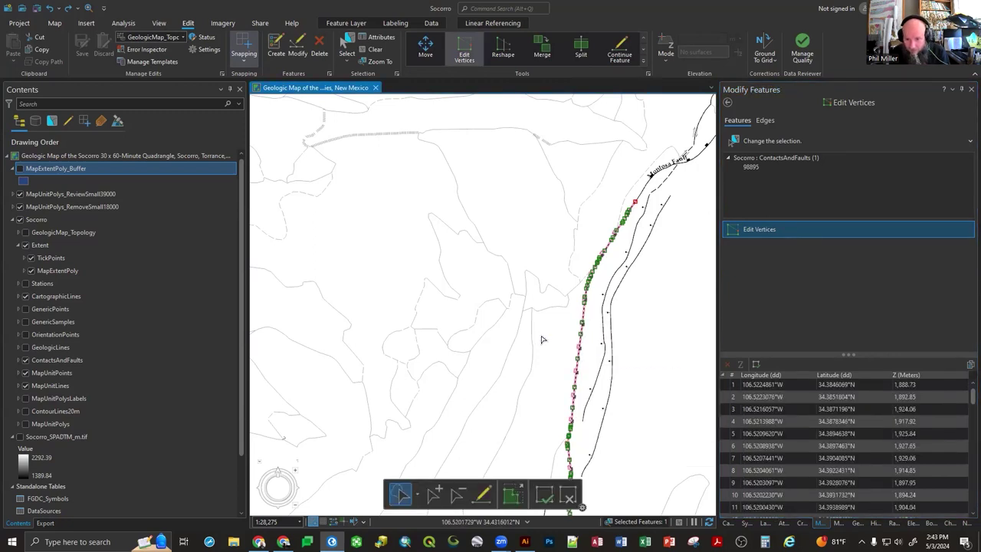
click(429, 114)
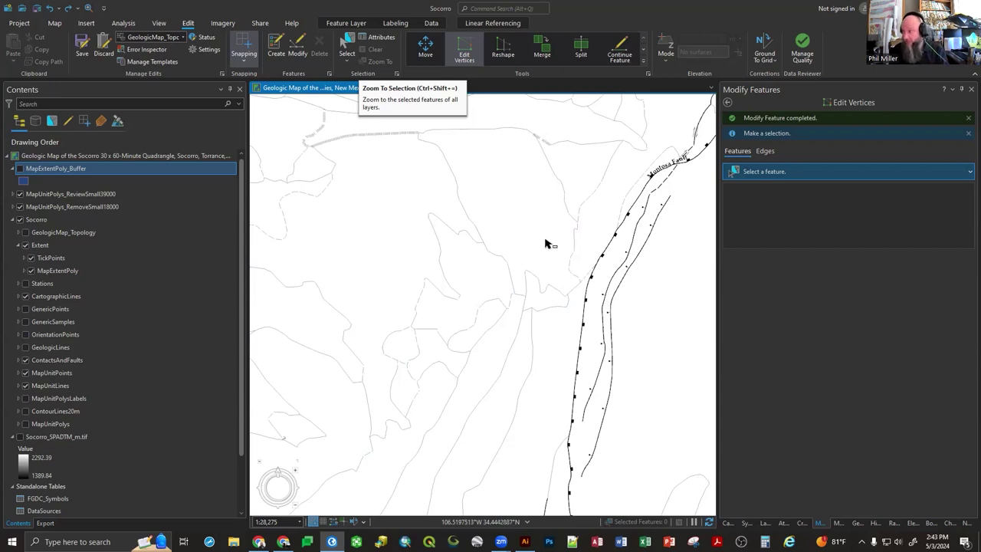
Select the three adjoining Montosa Fault segments in ContactsAndFaults, from the short piece beside the fault label through the long southern segment.
click(657, 175)
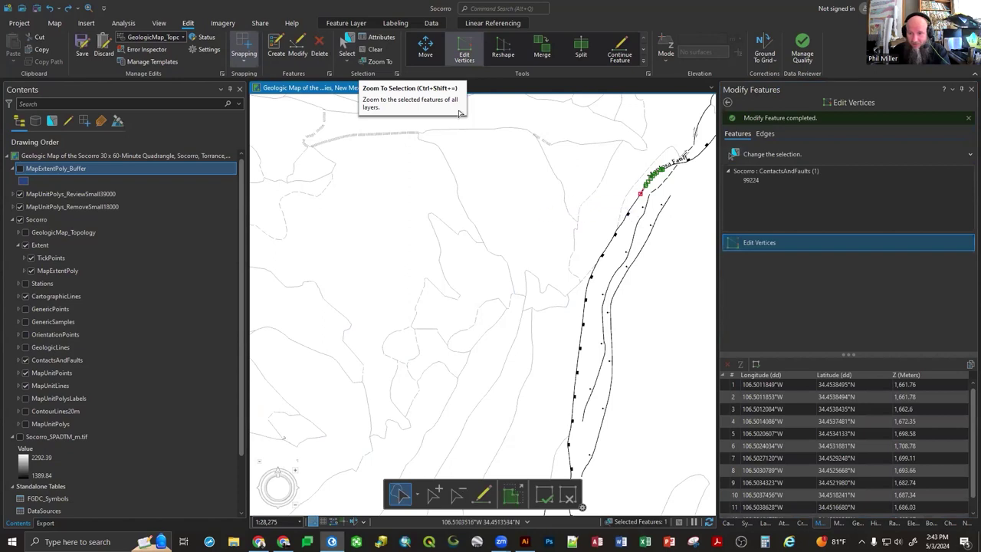
click(463, 65)
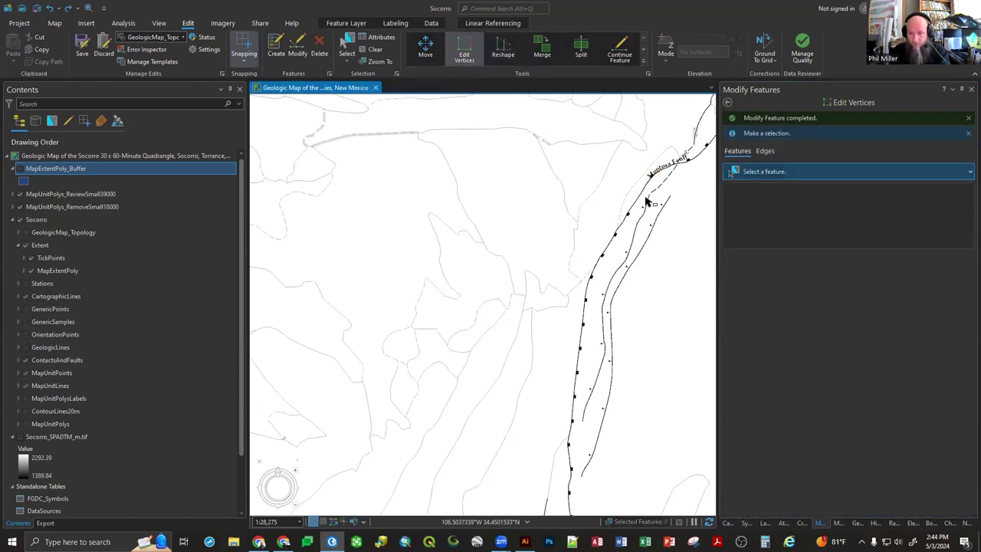
click(650, 187)
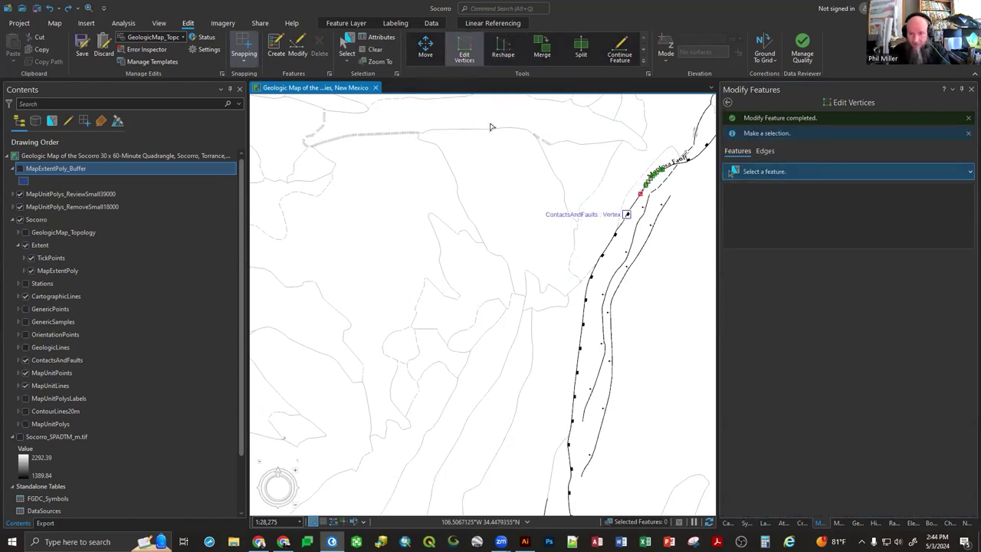
key(Escape)
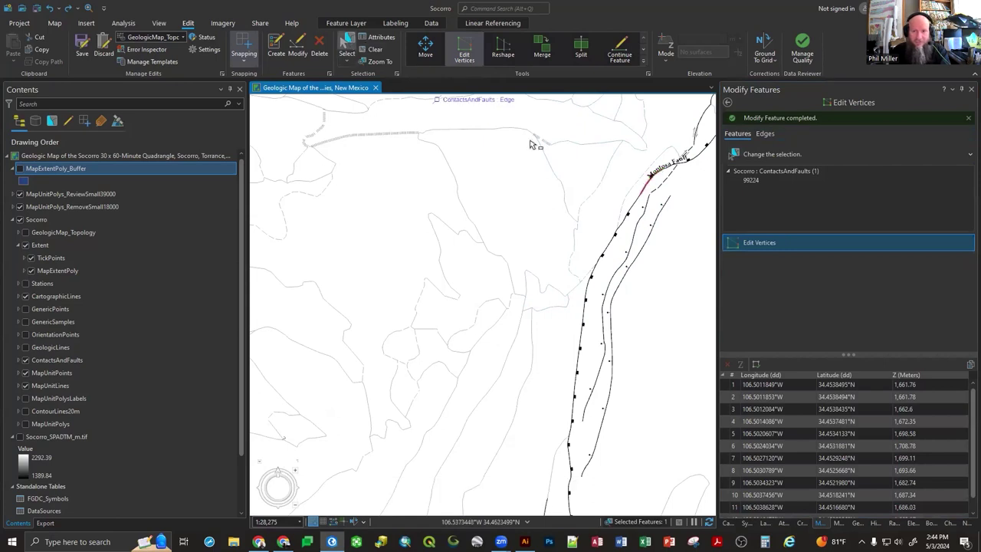
click(426, 48)
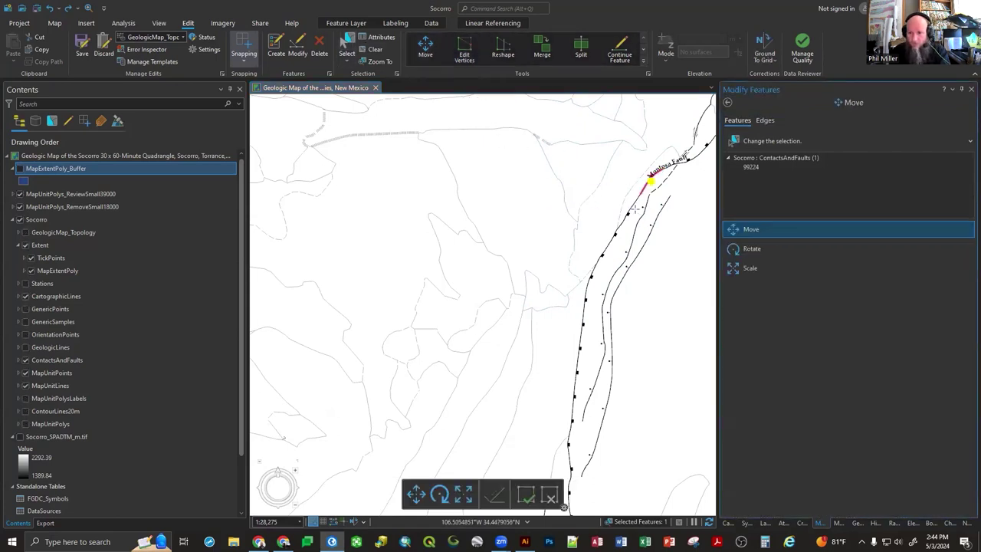
key(Escape)
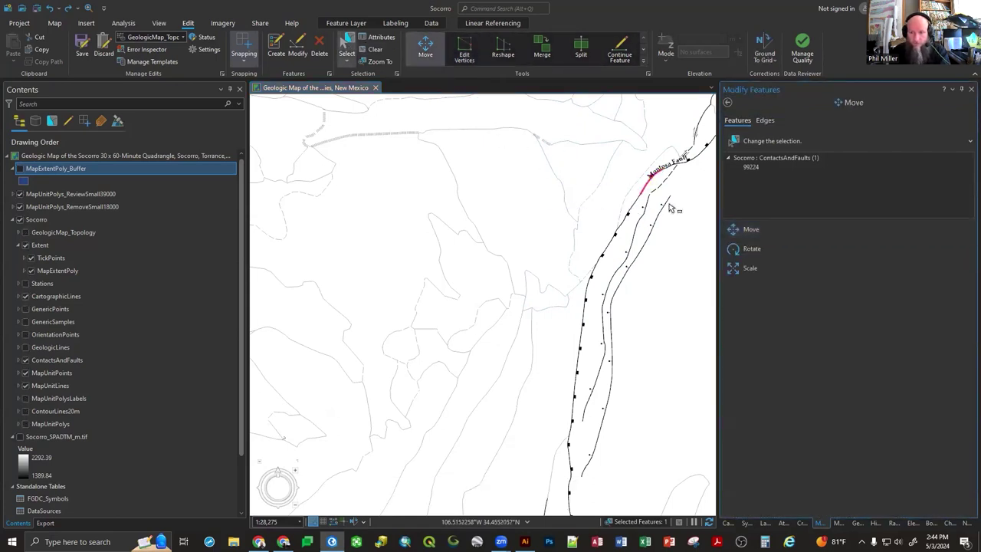
shift+click(631, 212)
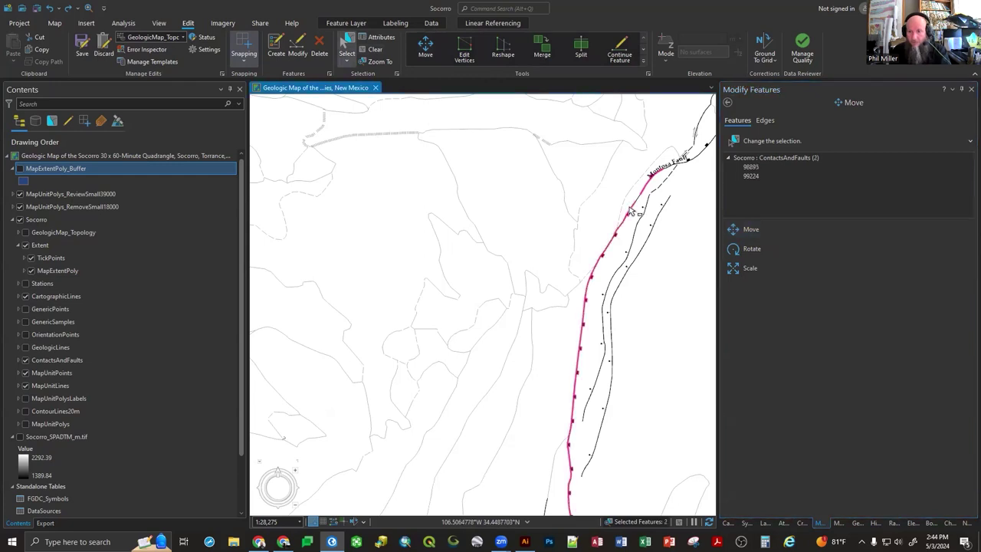
scroll(641, 217, up, 5)
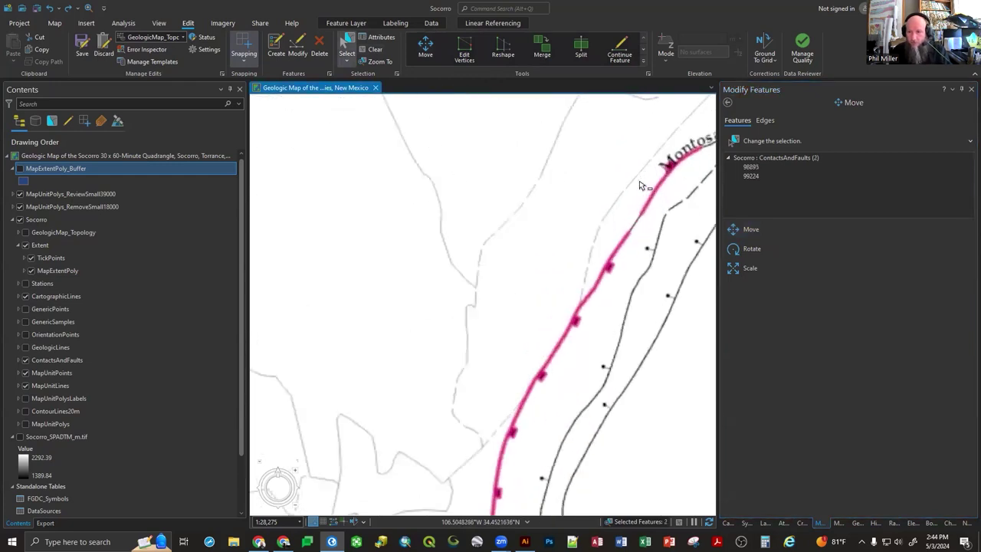
shift+click(636, 238)
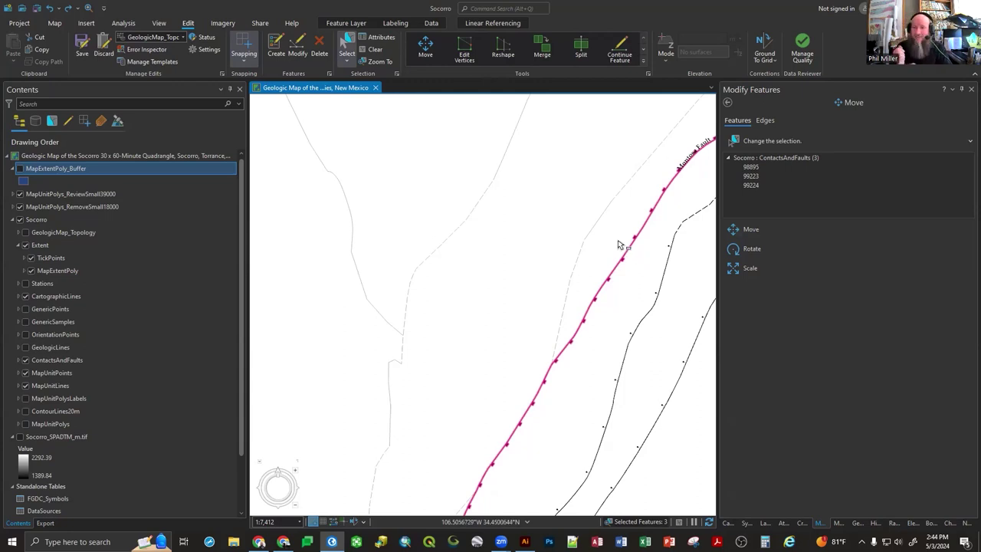
Compare the three fault segments as the feature to preserve, and merge them into existing feature 99224.
click(544, 53)
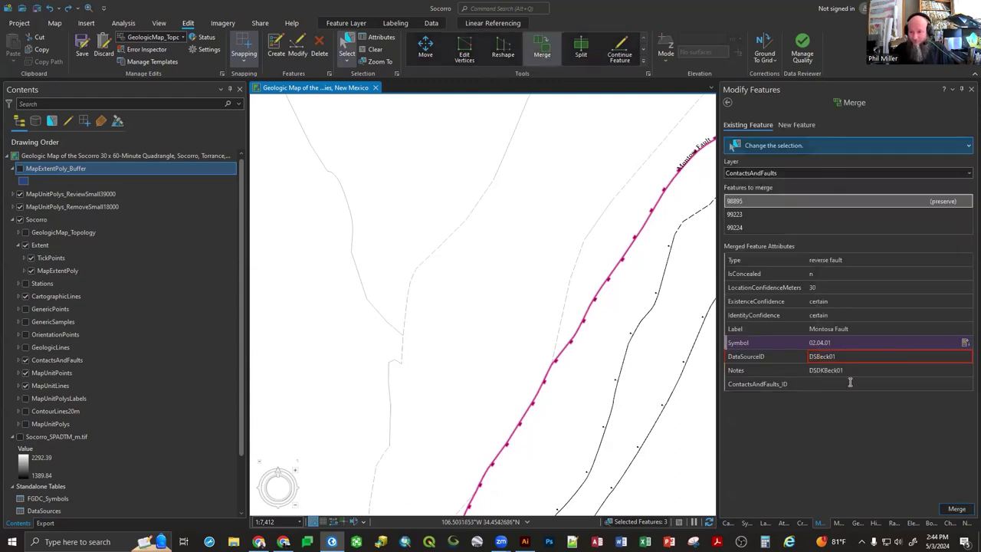
click(742, 216)
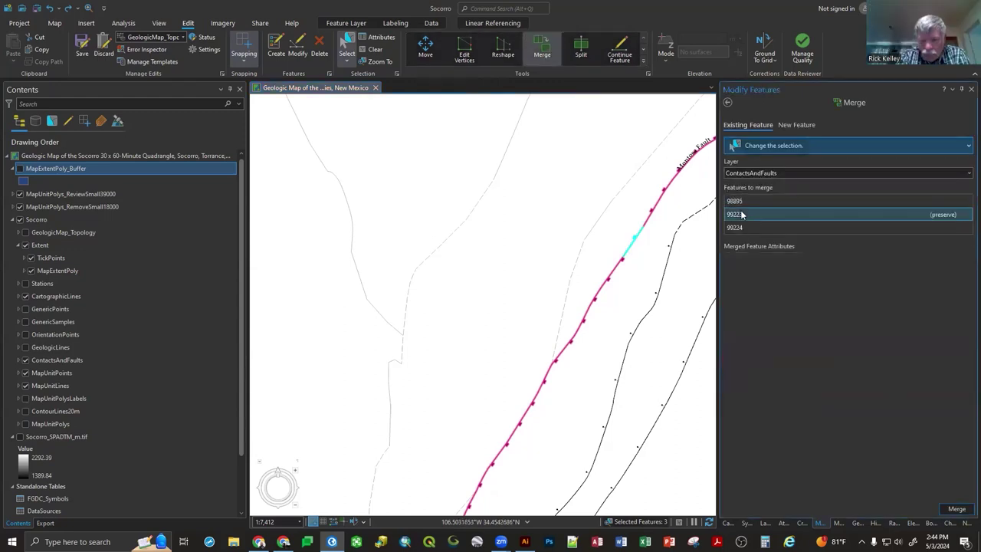
click(742, 215)
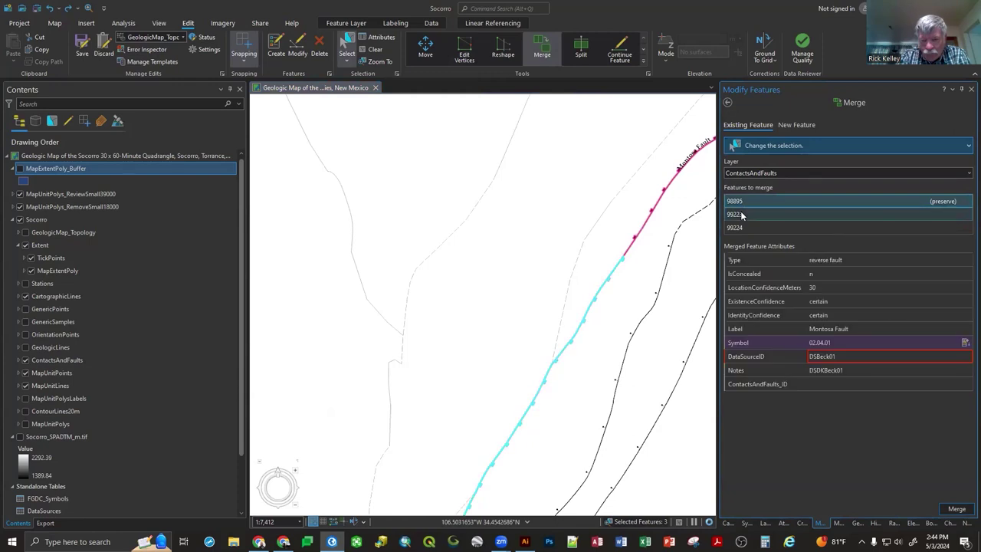
click(742, 215)
click(743, 213)
click(742, 210)
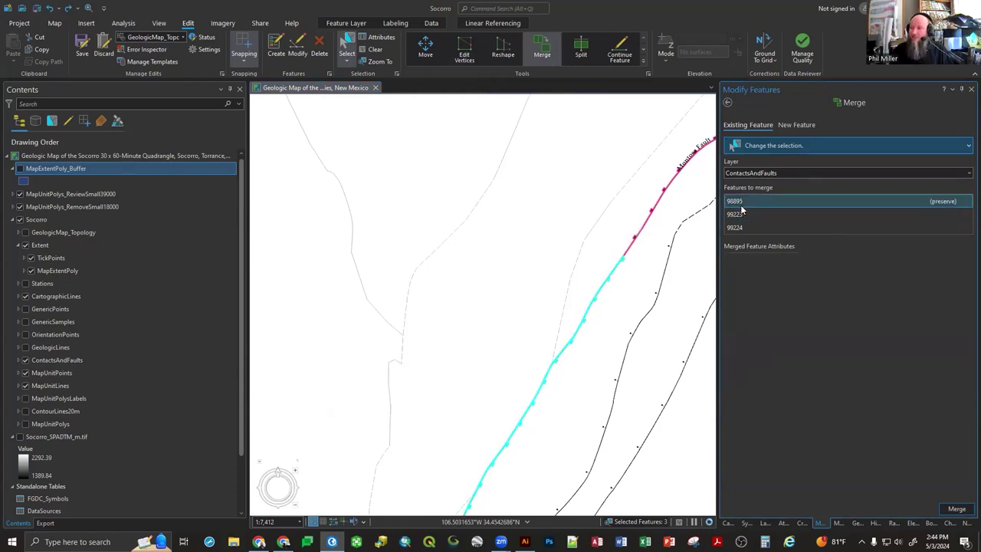
click(743, 215)
click(742, 228)
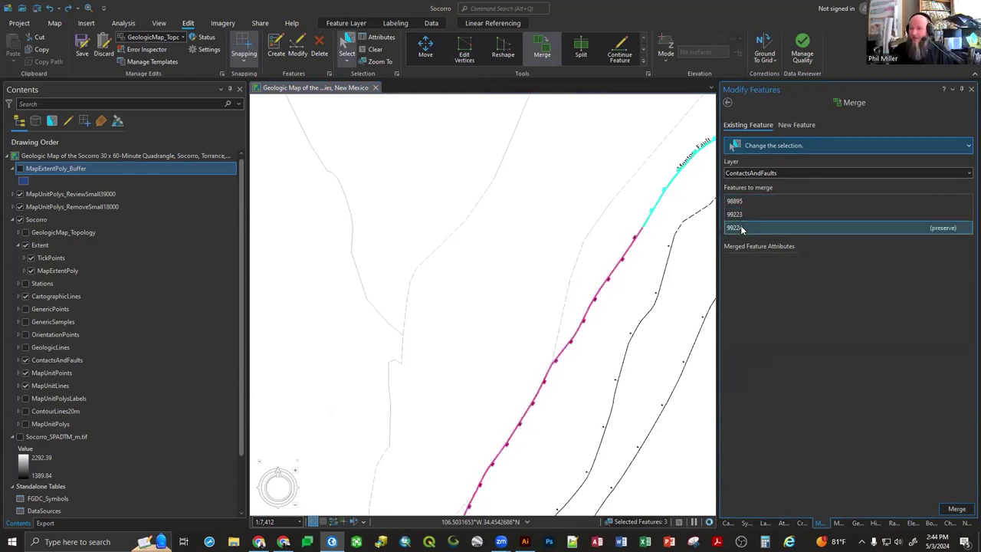
click(958, 510)
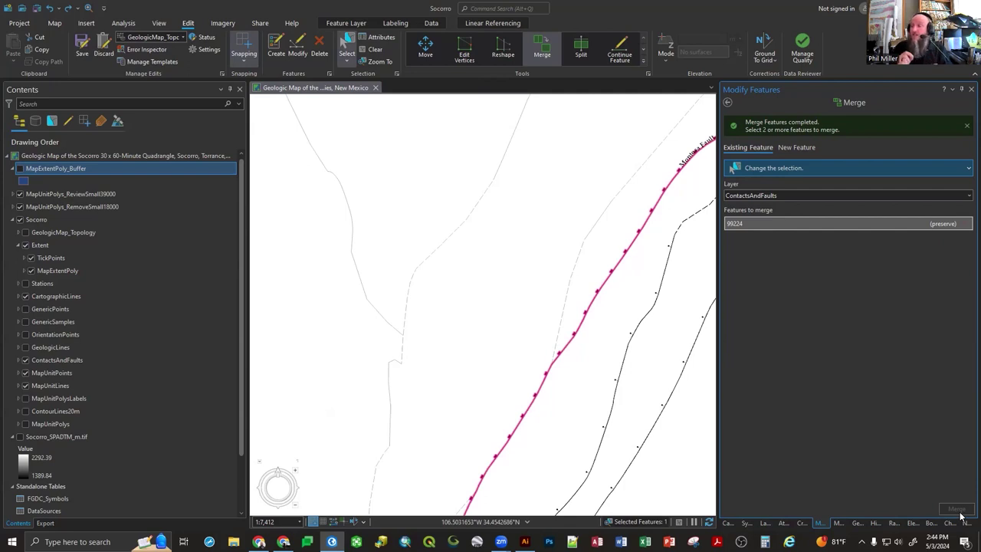
Review the full extent of the merged Montosa Fault within the surrounding map and clear the selection.
click(657, 274)
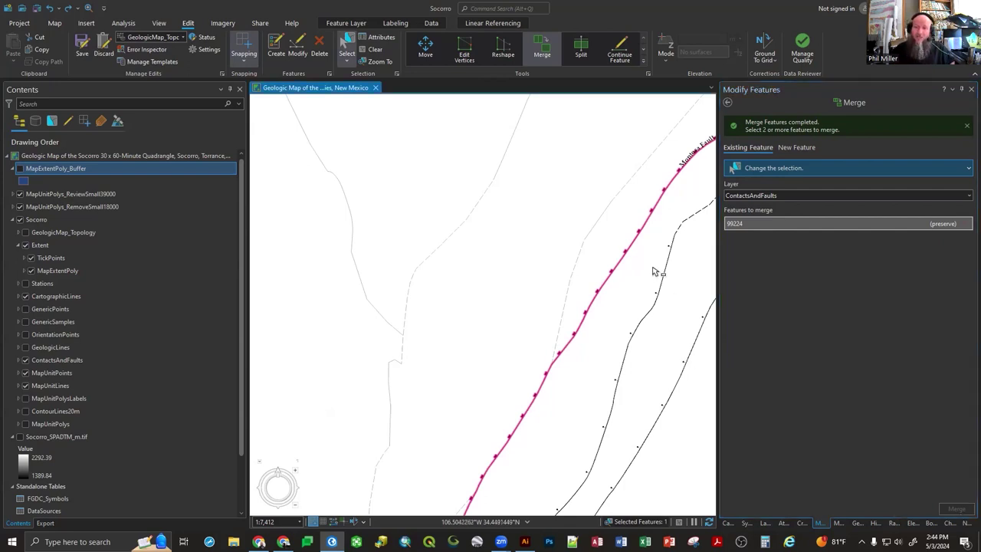
click(653, 216)
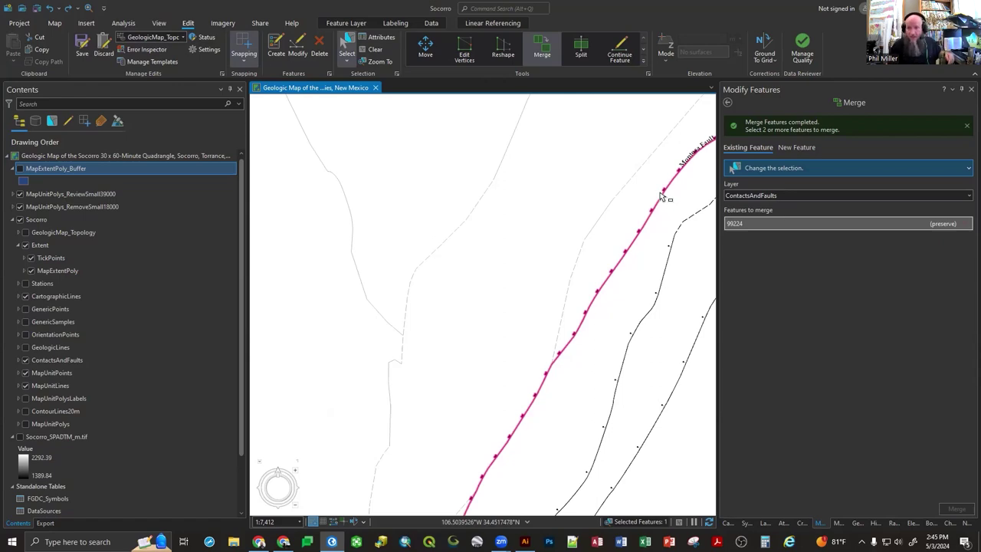
scroll(561, 171, down, 5)
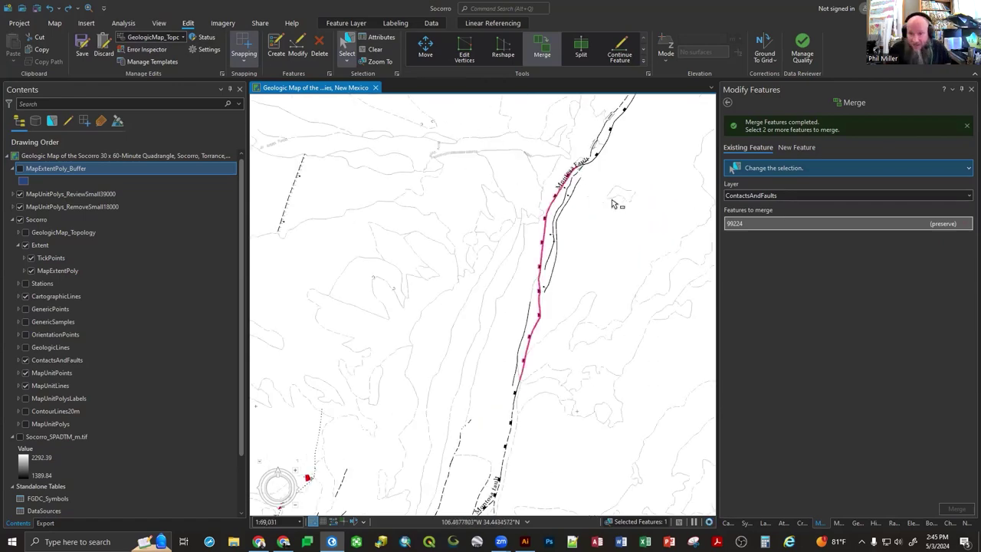
scroll(585, 237, down, 2)
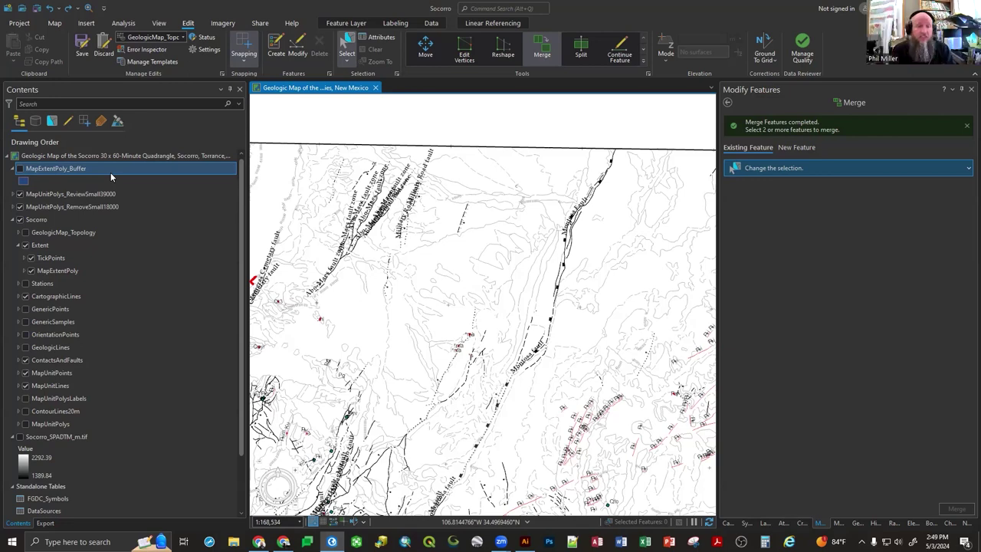
Show the MapExtentPoly_Buffer and Socorro_SPADTM_m.tif layers and compare their edges along the northern map boundary.
click(20, 169)
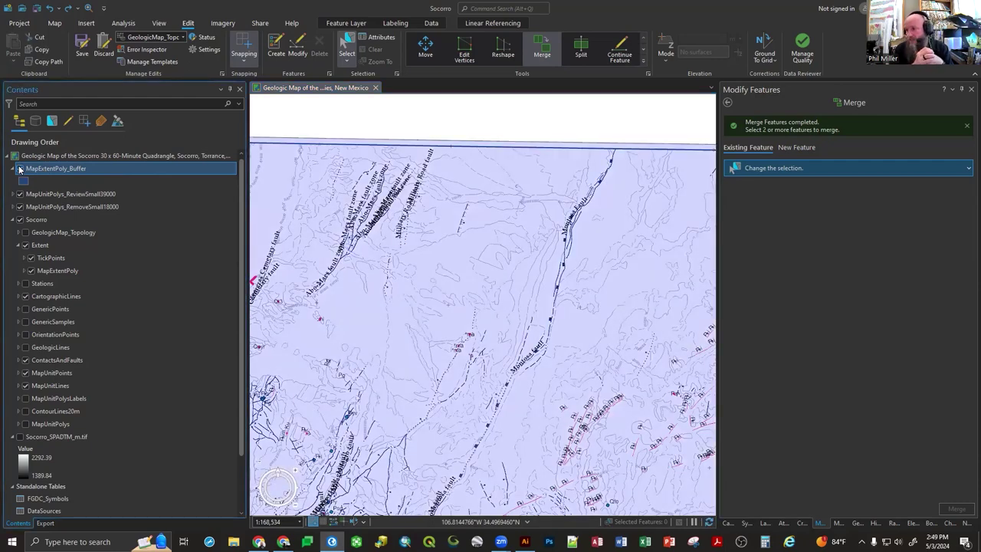
click(20, 439)
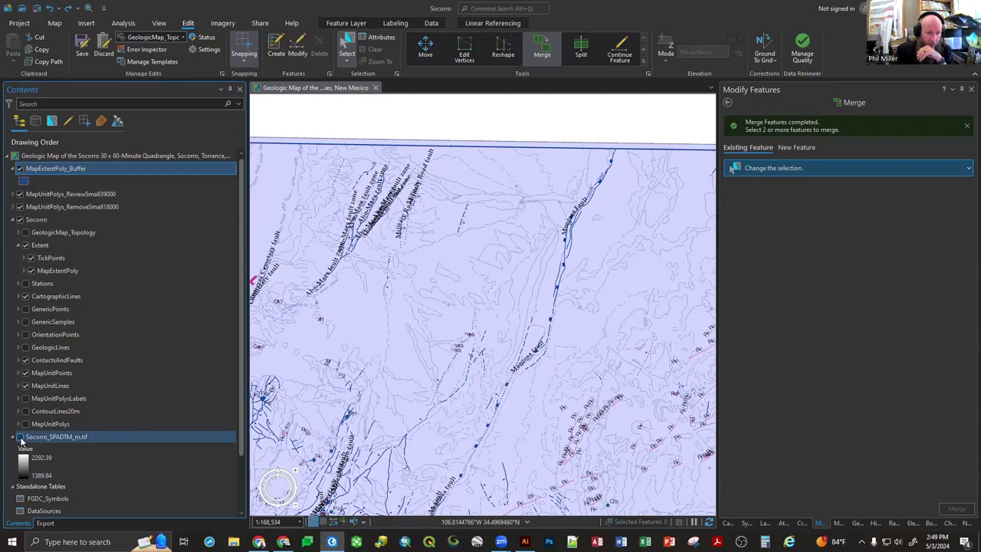
click(20, 438)
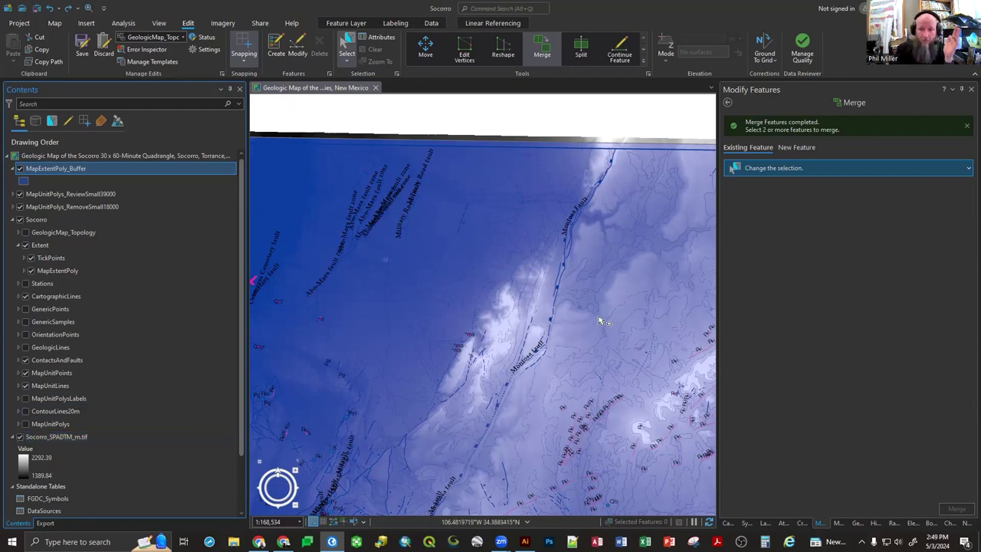
scroll(565, 139, up, 6)
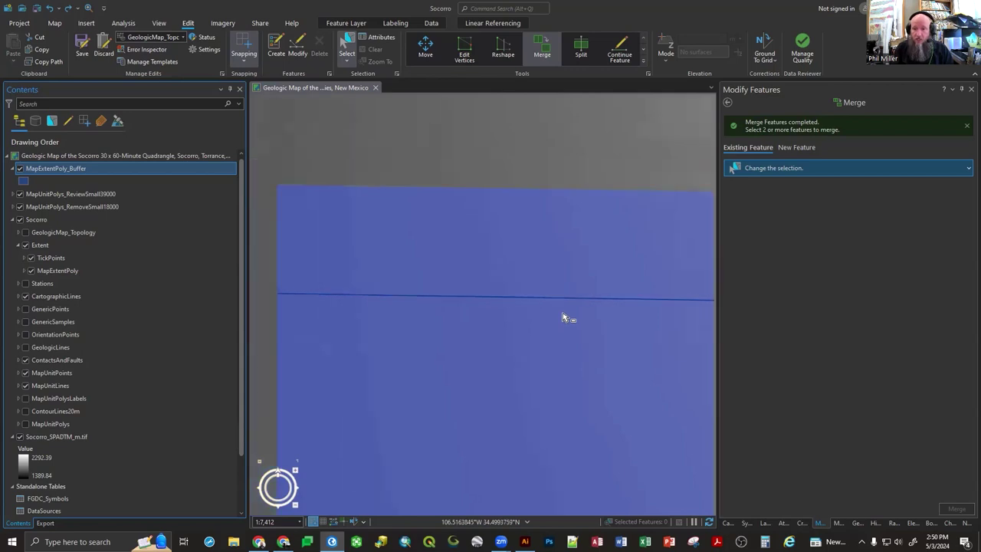
scroll(565, 318, down, 3)
scroll(544, 280, down, 3)
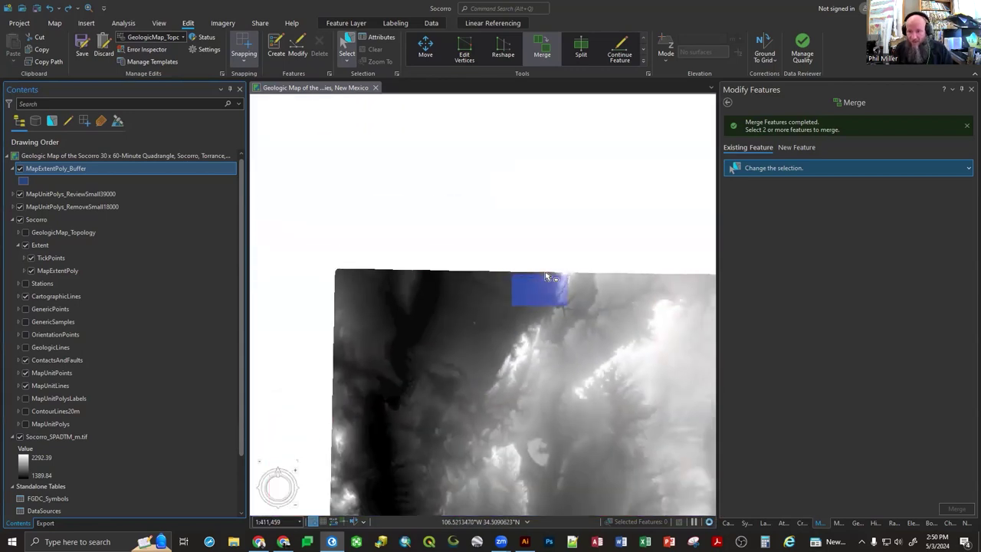
scroll(546, 276, up, 2)
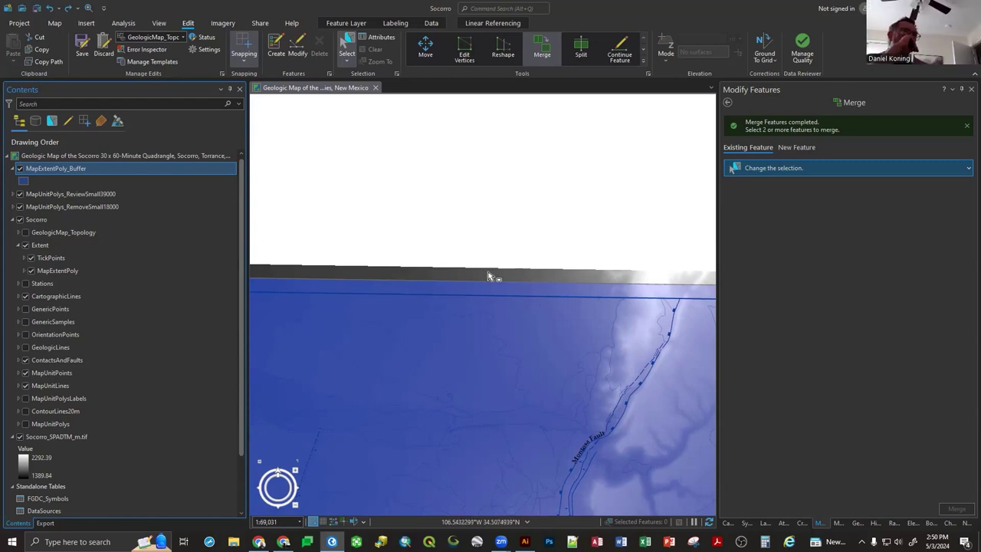
scroll(486, 207, down, 3)
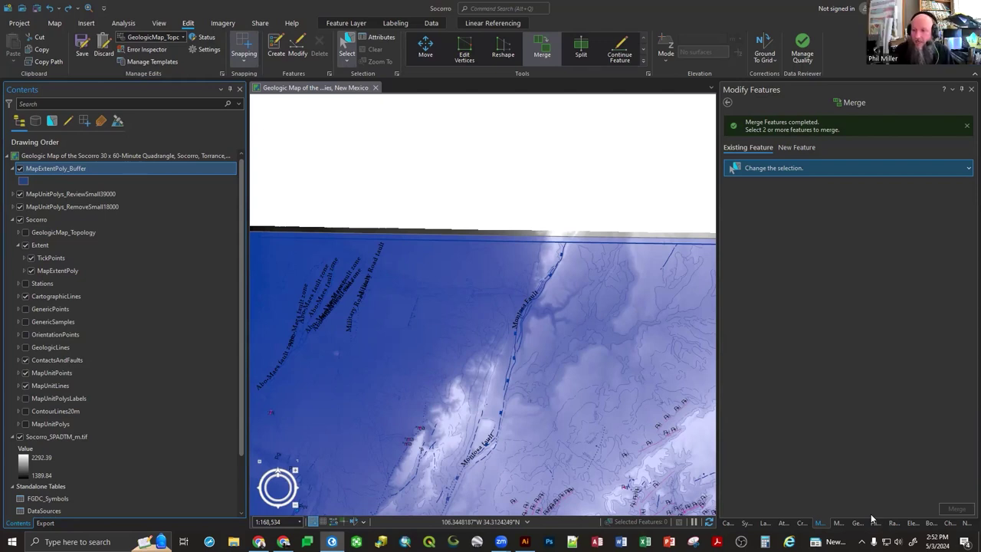
Hide the MapExtentPoly_Buffer layer and inspect the attributes of the contact just west of the Montosa Fault at the northern boundary.
click(780, 523)
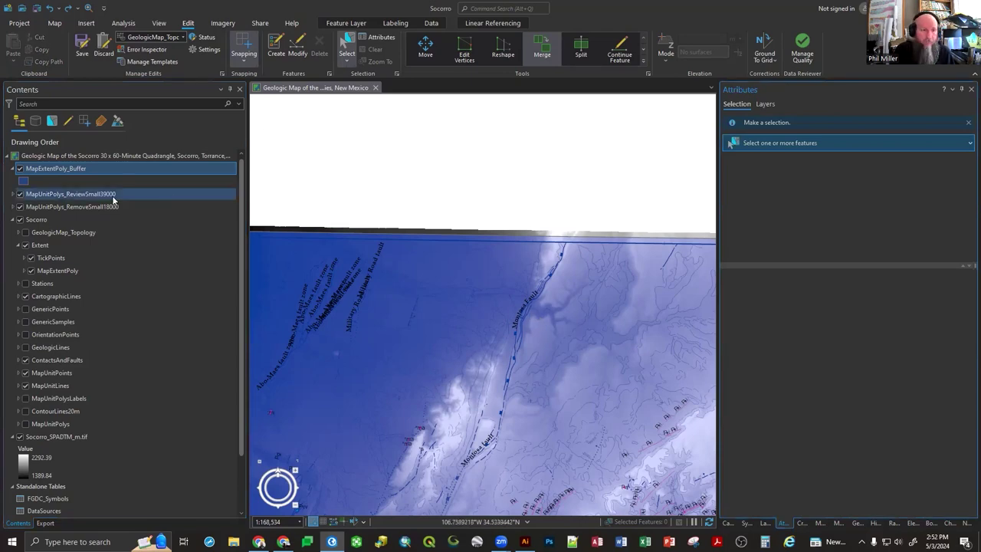
click(20, 169)
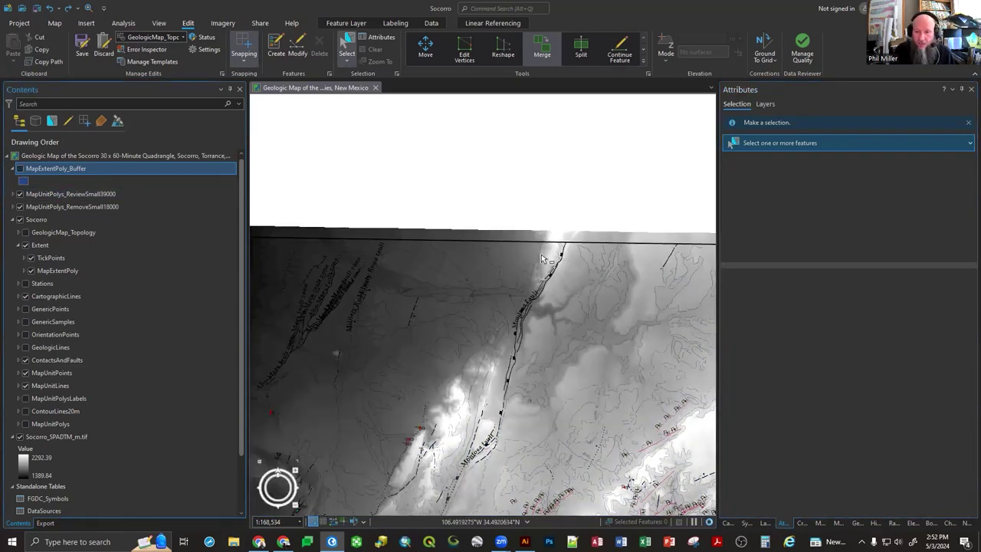
click(538, 260)
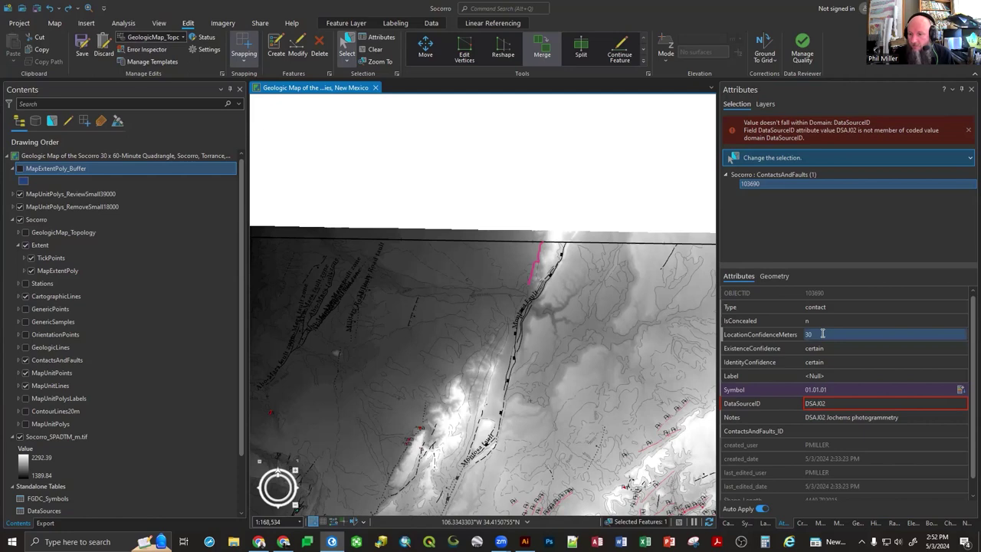
scroll(538, 262, up, 5)
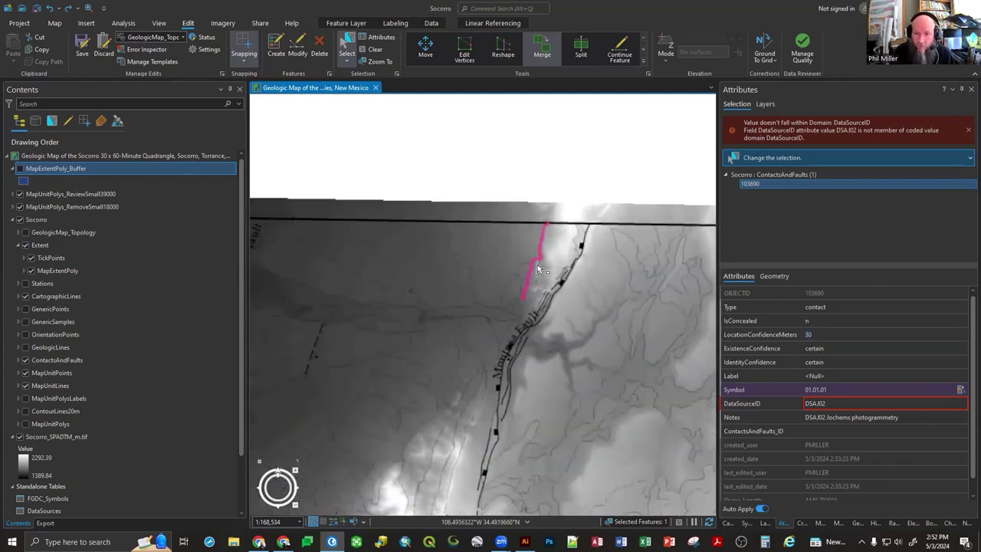
scroll(544, 203, down, 3)
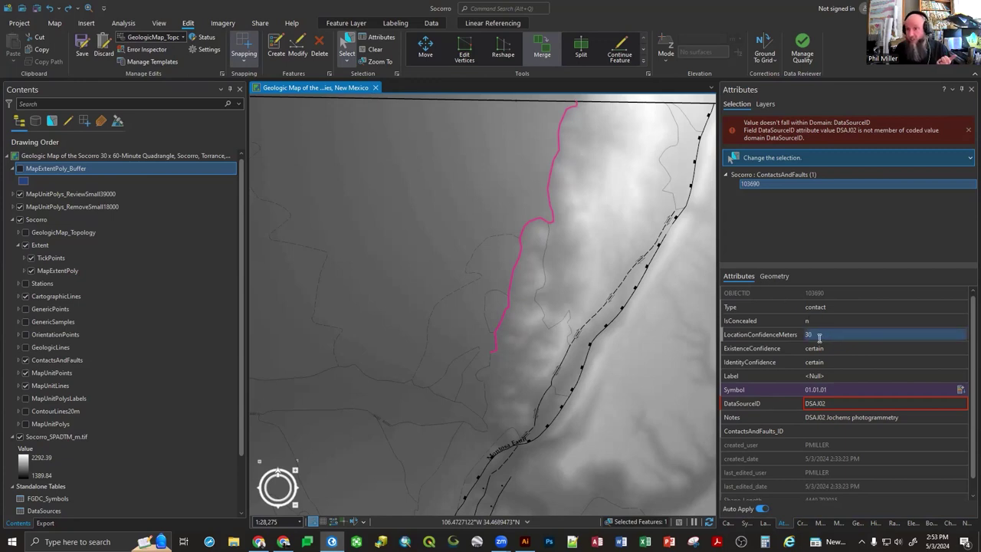
Split the selected contact at its bend west of the Montosa Fault and set the southern segment's LocationConfidenceMeters to 10.
click(542, 49)
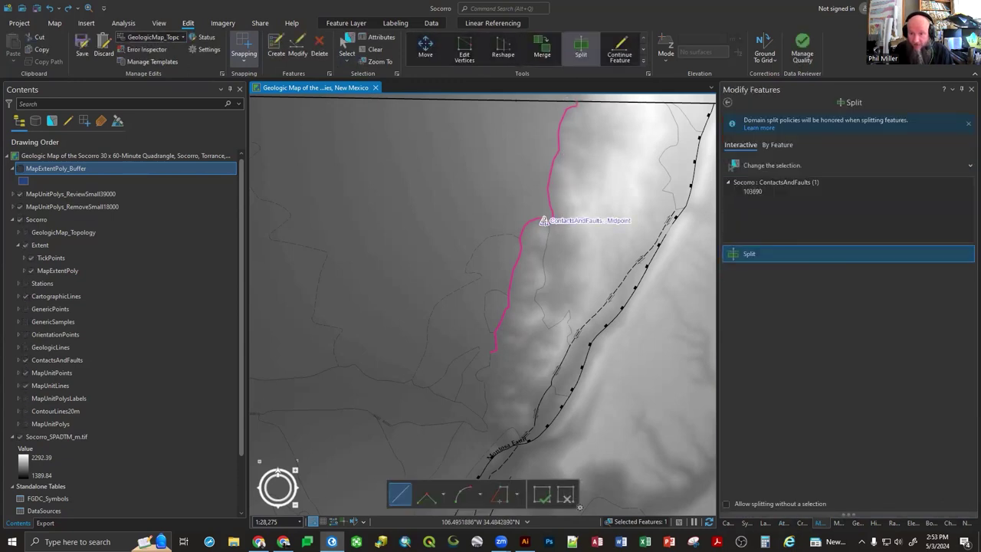
click(544, 221)
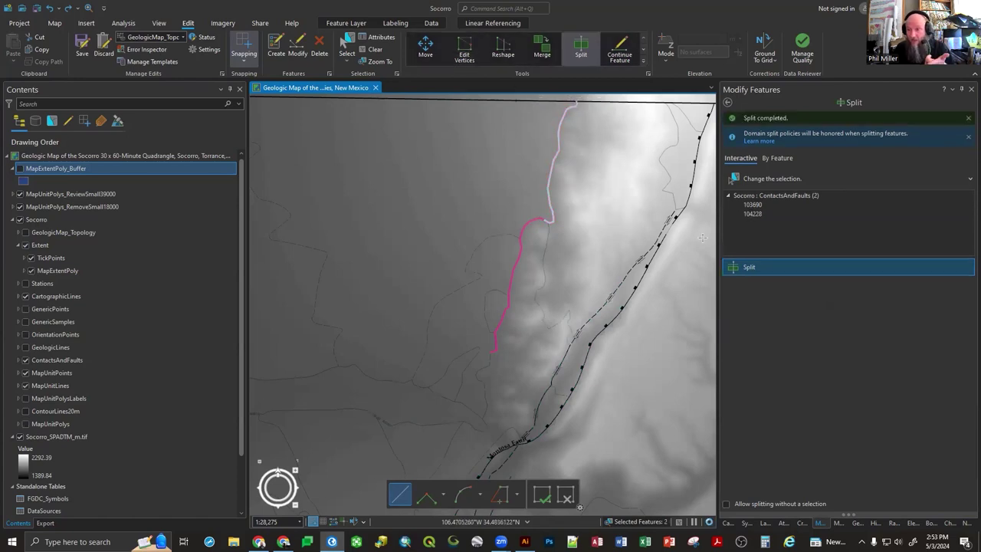
click(784, 525)
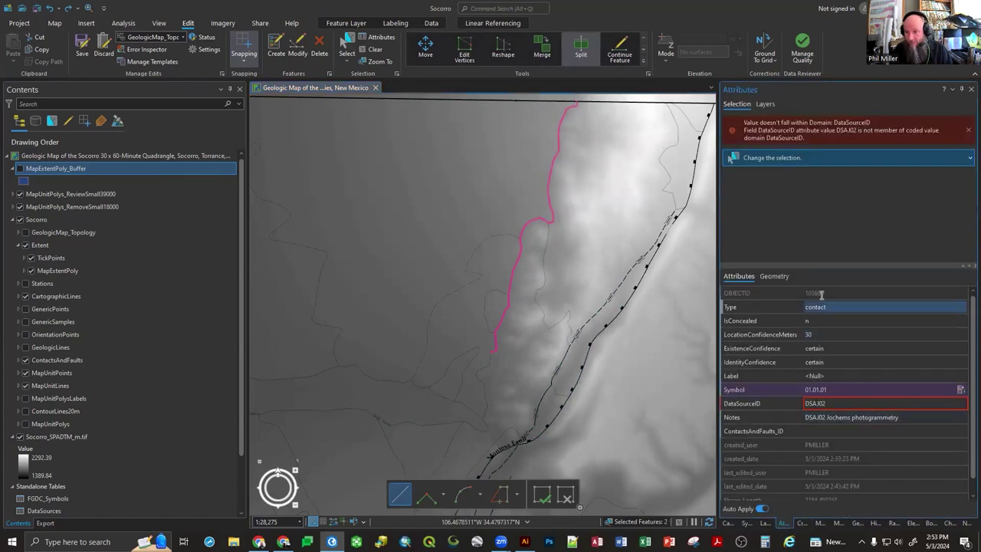
click(820, 335)
text(10)
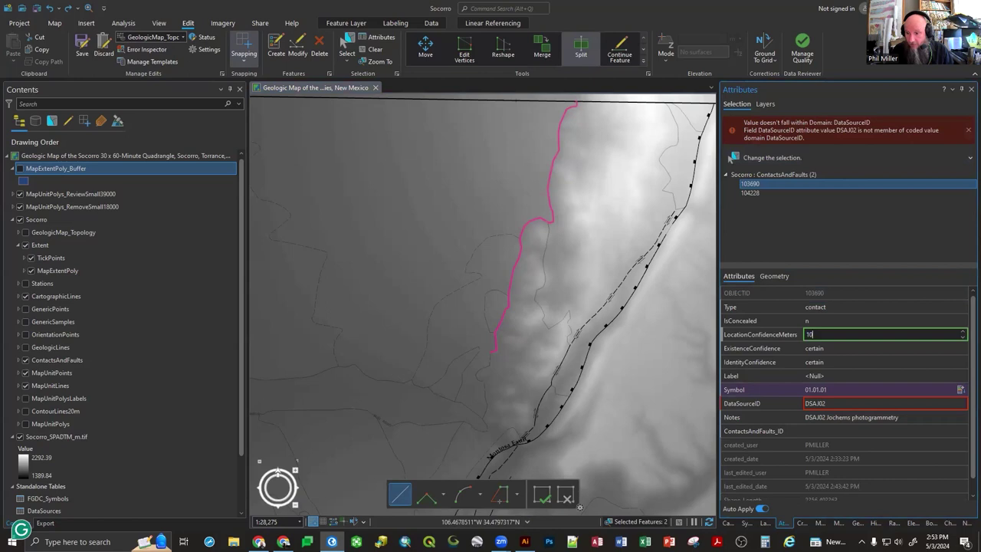
key(Tab)
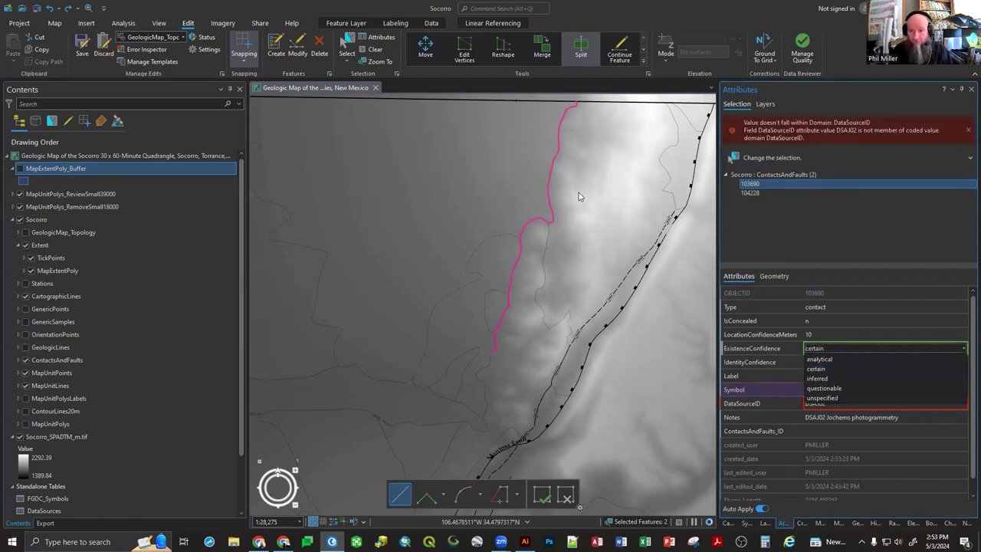
click(532, 237)
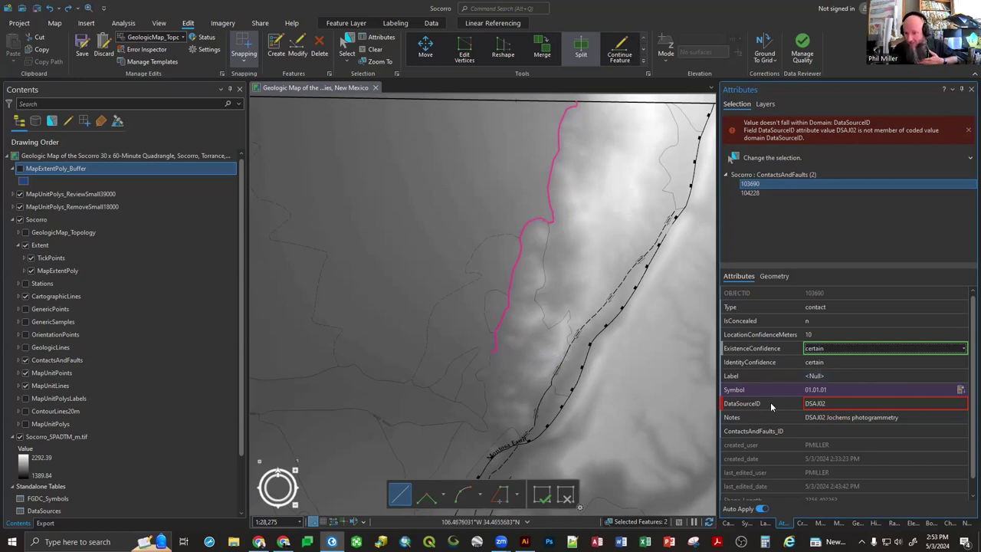
mouse_move(771, 405)
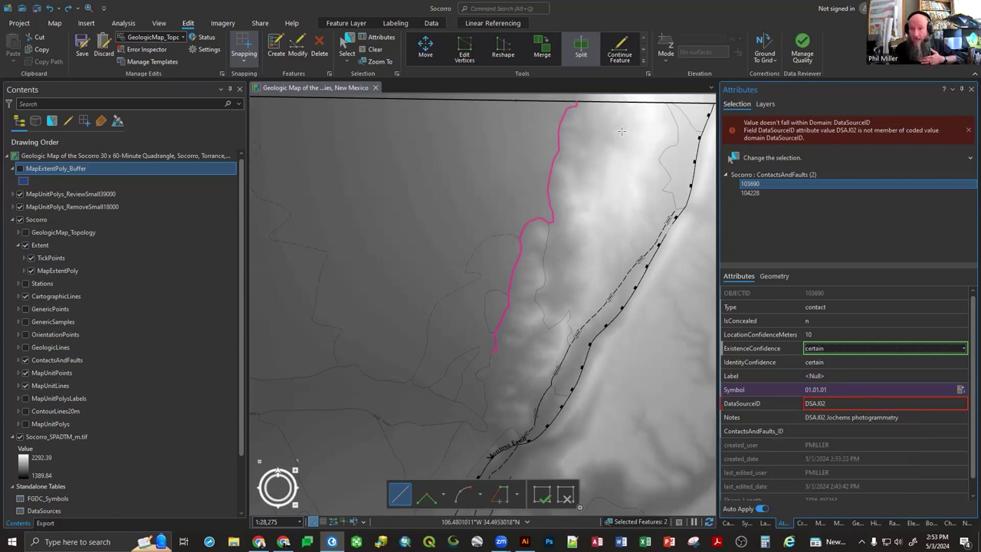
Select the two split contact segments individually and check the southern segment's attributes.
click(346, 46)
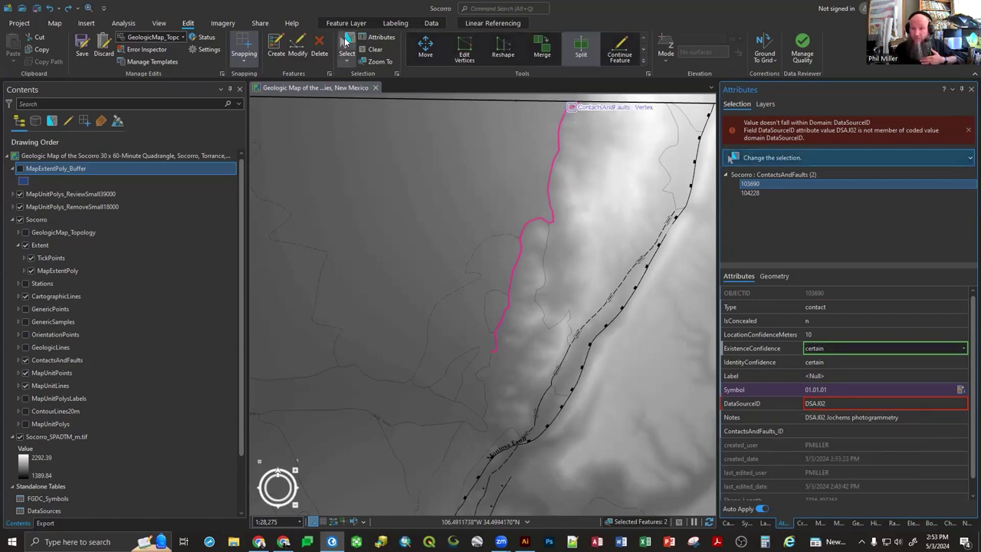
click(564, 125)
click(540, 220)
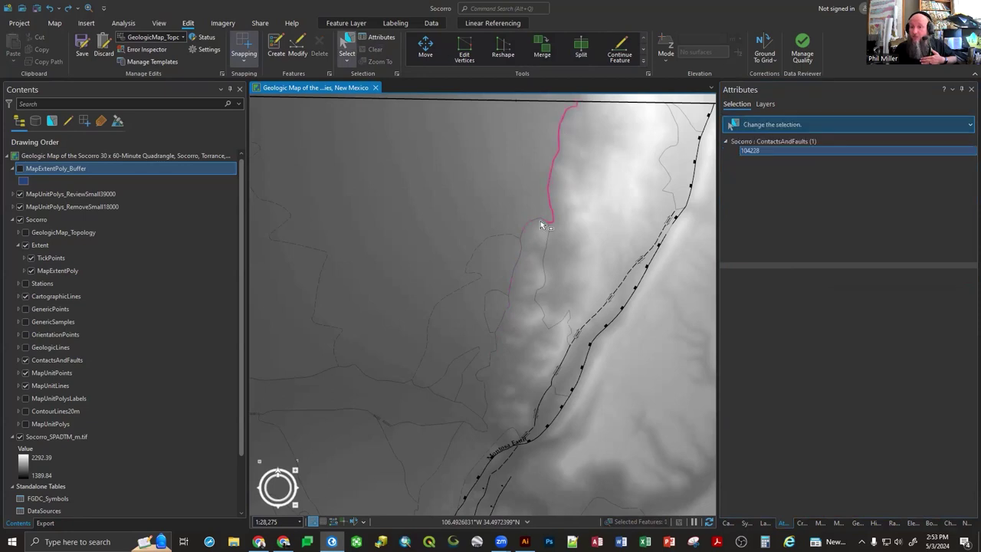
click(535, 224)
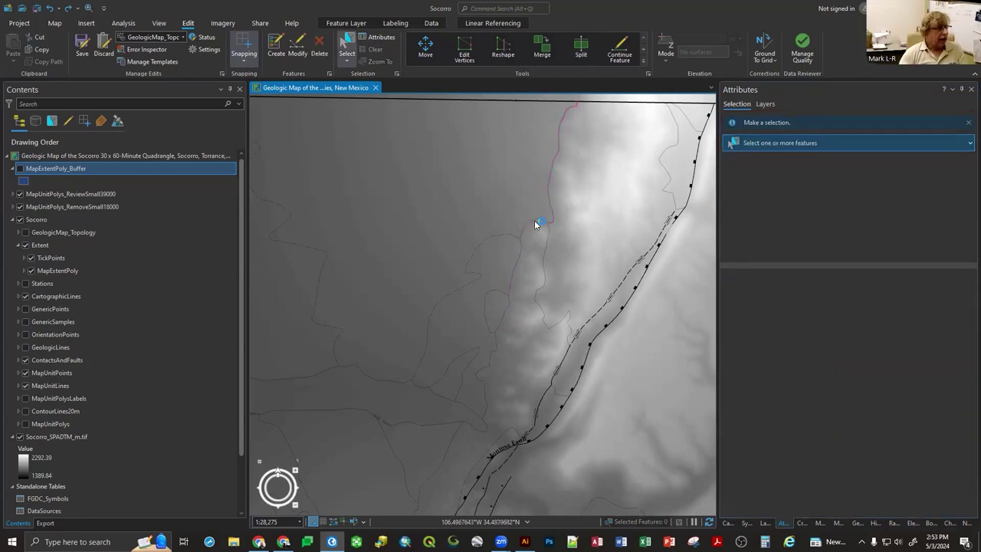
click(526, 214)
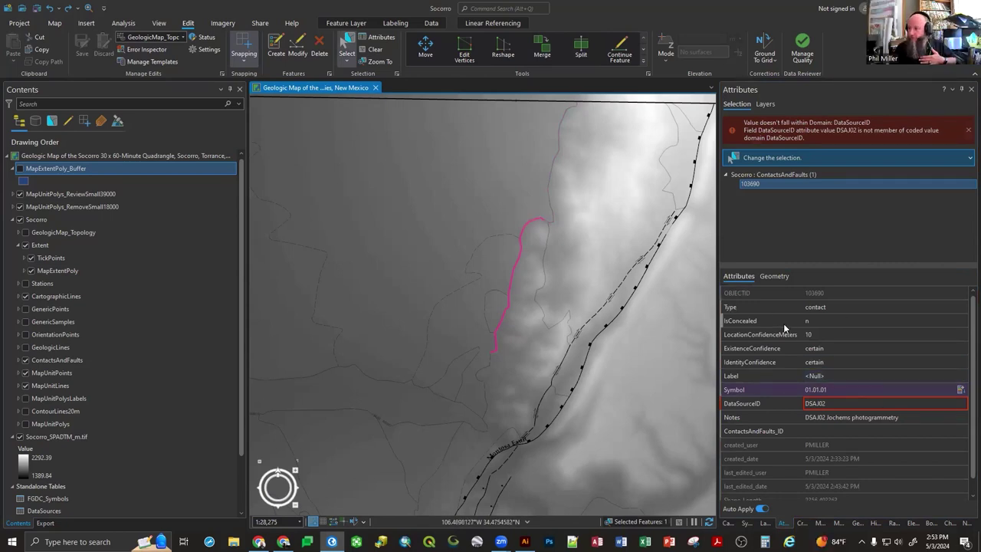
mouse_move(784, 325)
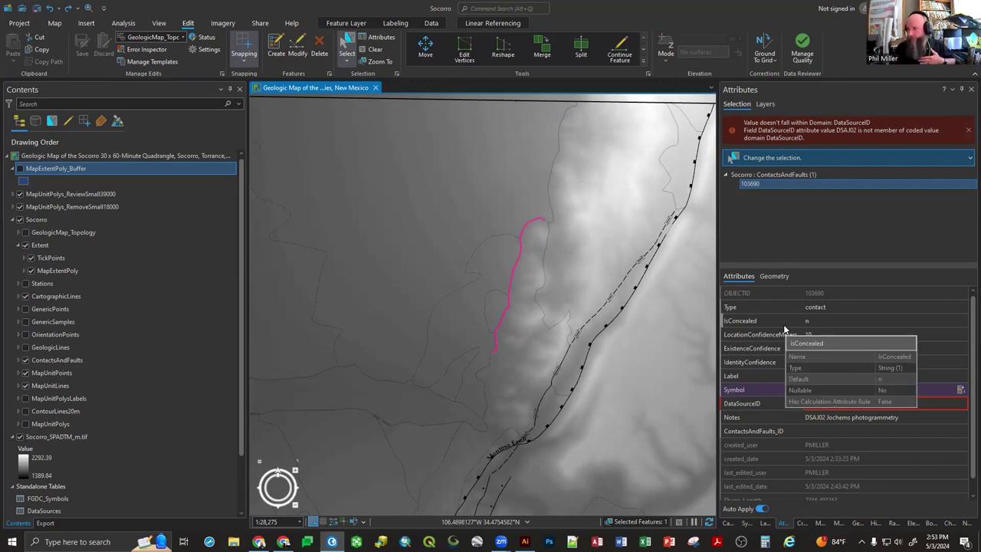
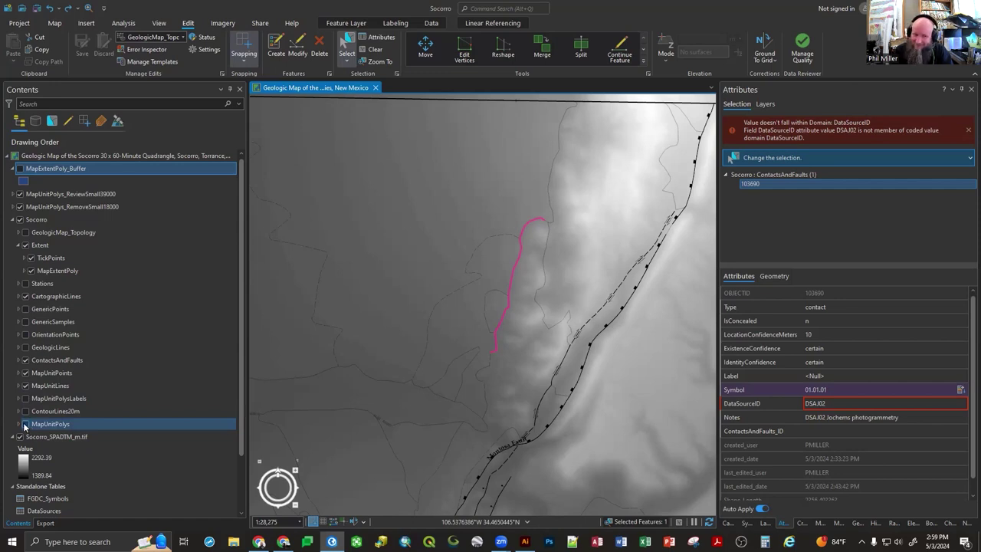
Leave the Split tool and look over the full list of feature modification tools.
click(819, 523)
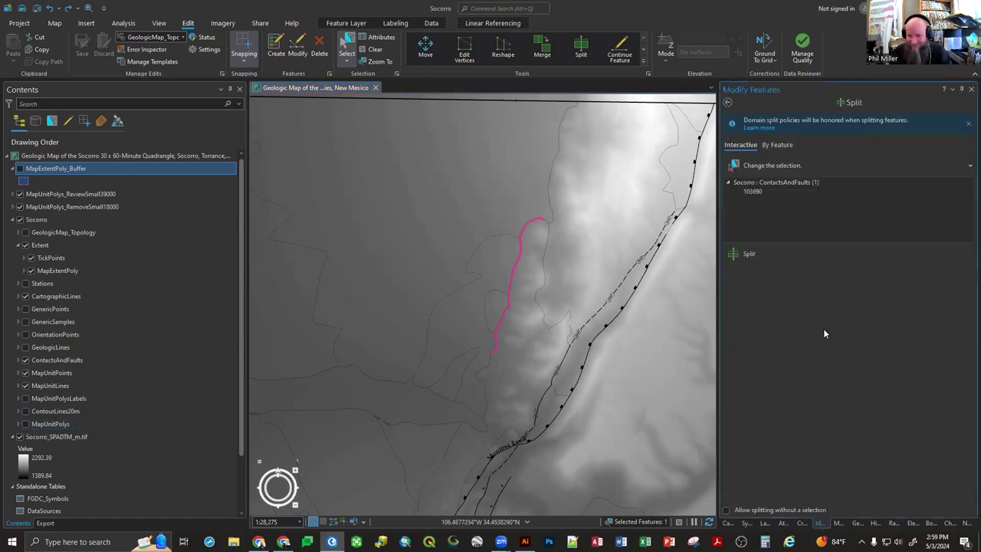
click(728, 103)
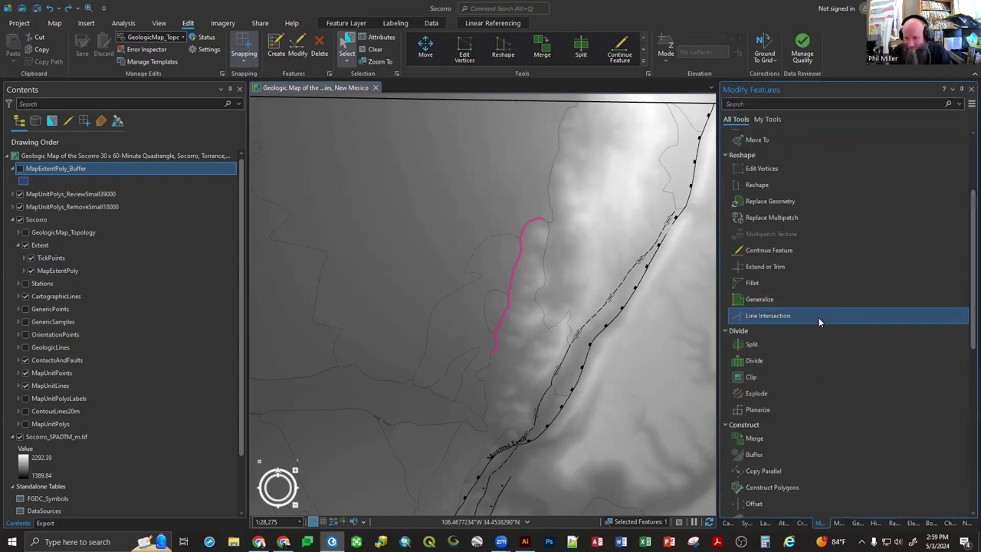
scroll(819, 241, up, 3)
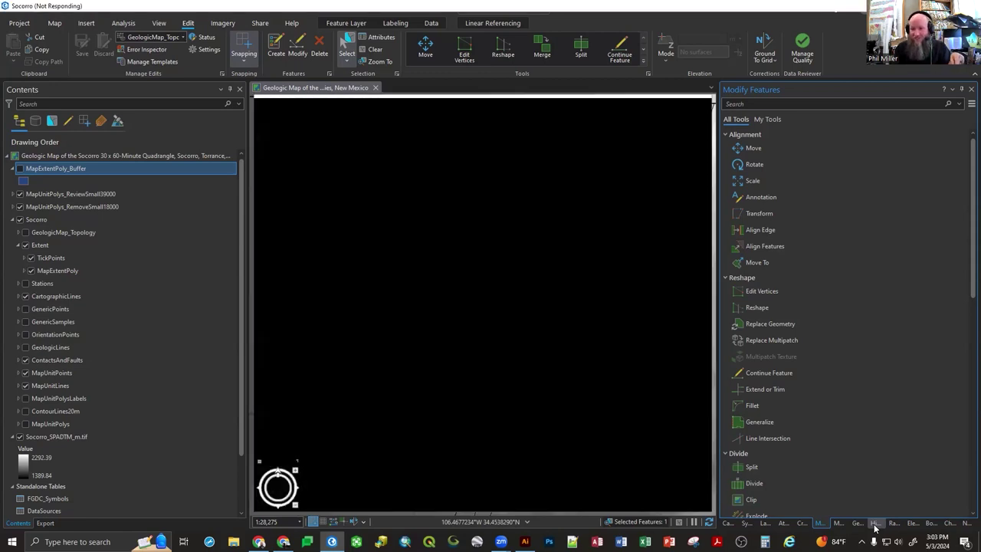
Review the geoprocessing history, including the details of past Select Layer By Attribute runs, and locate the History command.
click(874, 523)
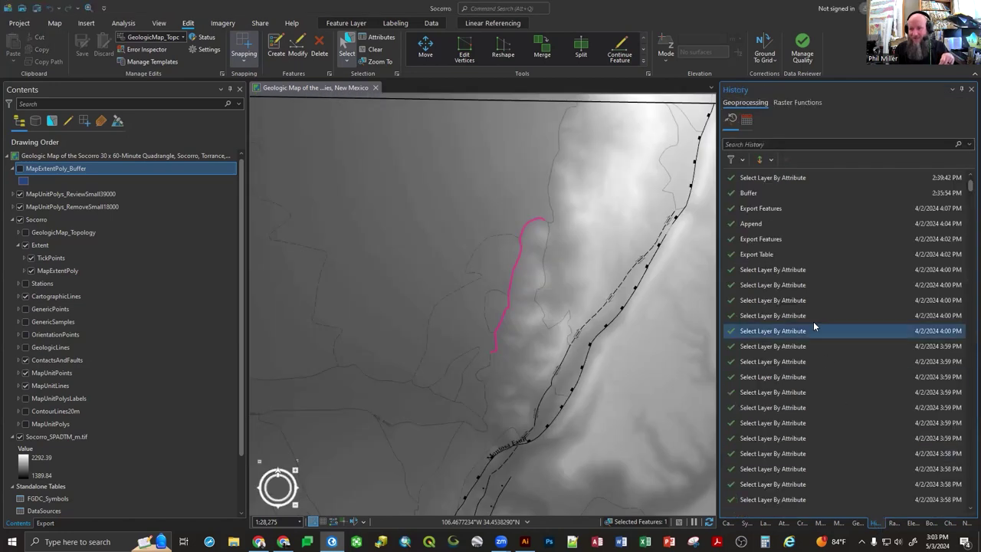
mouse_move(785, 271)
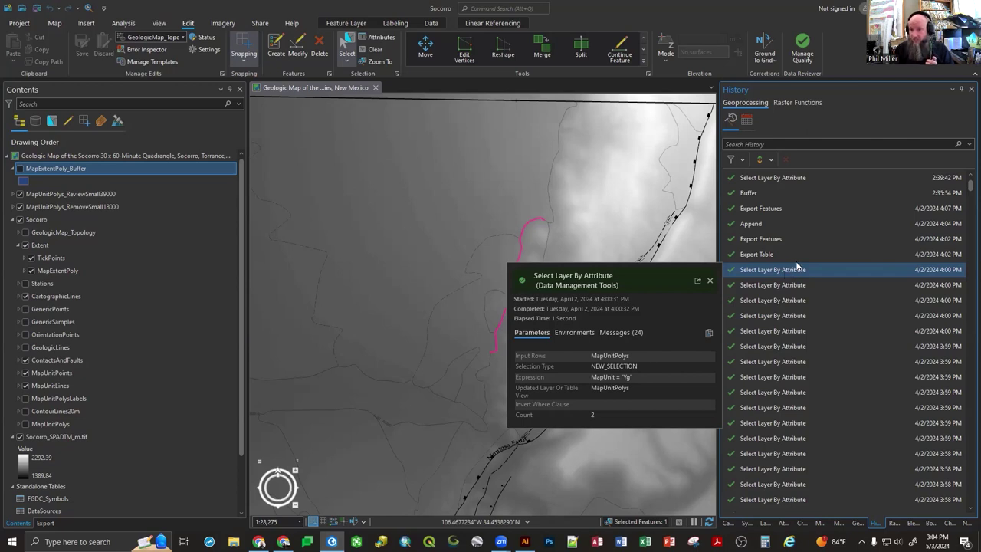
scroll(814, 258, down, 3)
scroll(814, 257, down, 10)
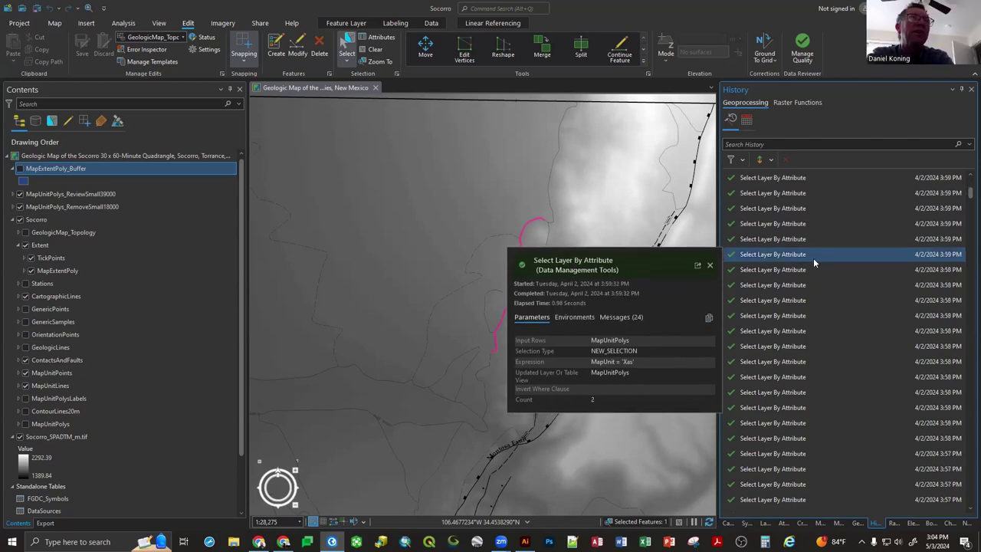
scroll(813, 257, up, 15)
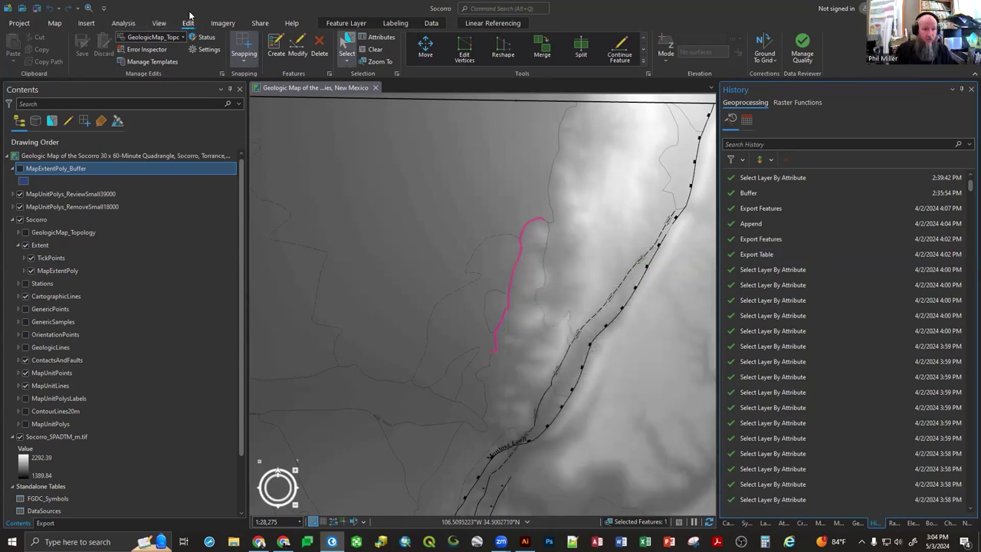
click(125, 23)
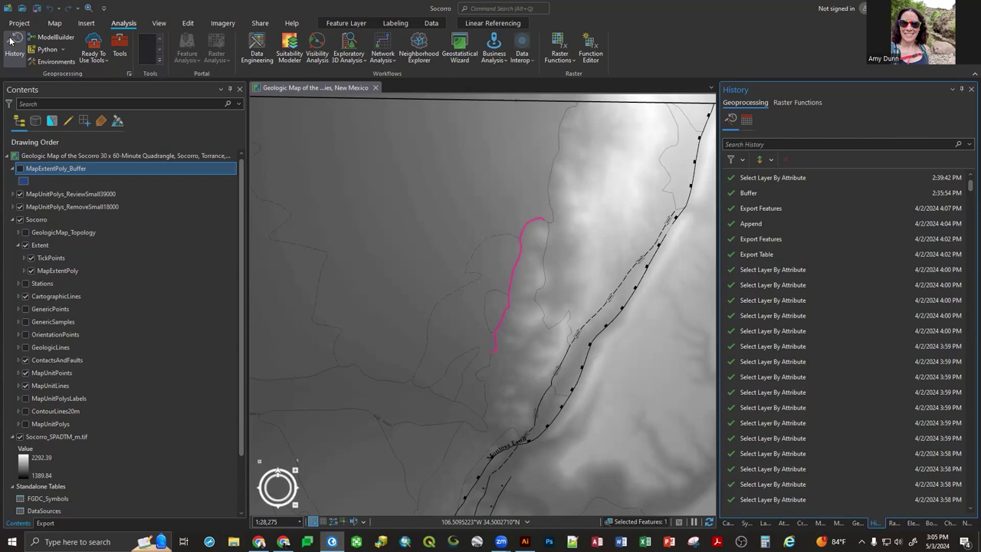
Start Move on the selected contact and try the No Topology and Map Topology editing modes before restoring GeologicMap_Topology.
click(187, 23)
click(425, 48)
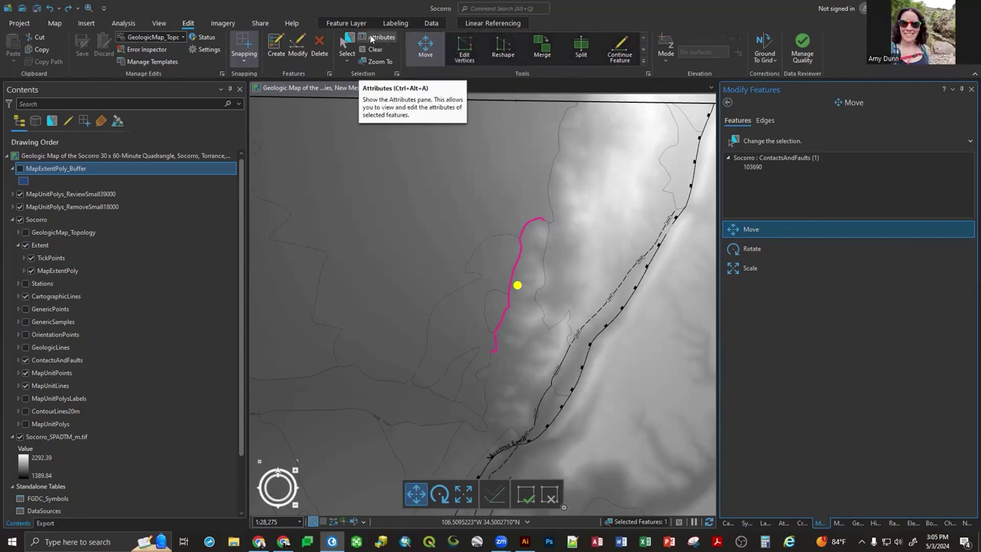
click(137, 38)
click(136, 48)
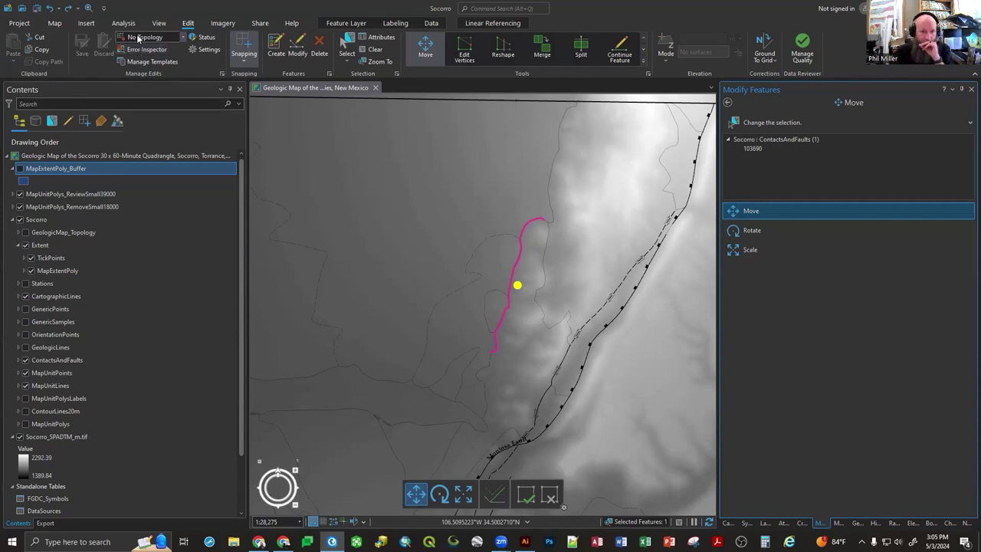
click(138, 38)
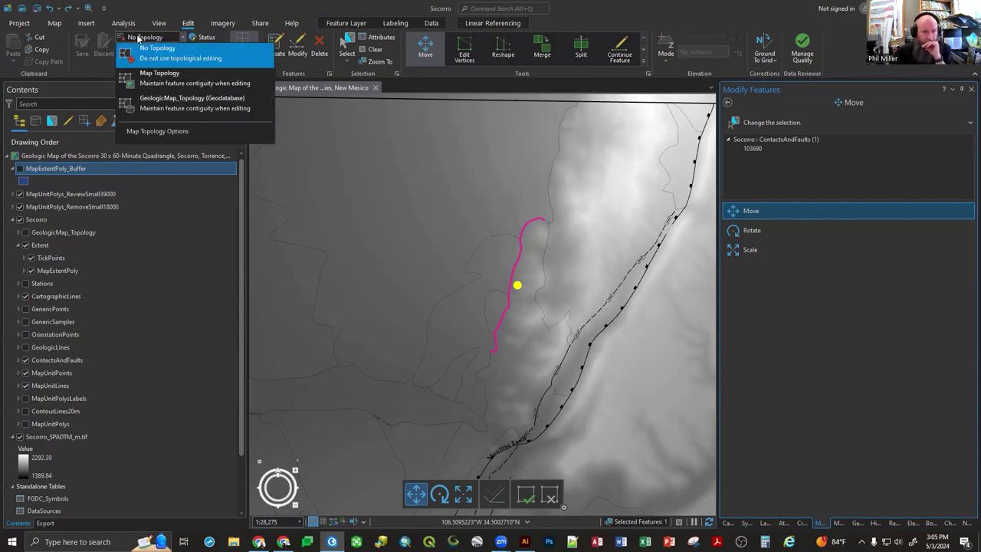
click(141, 77)
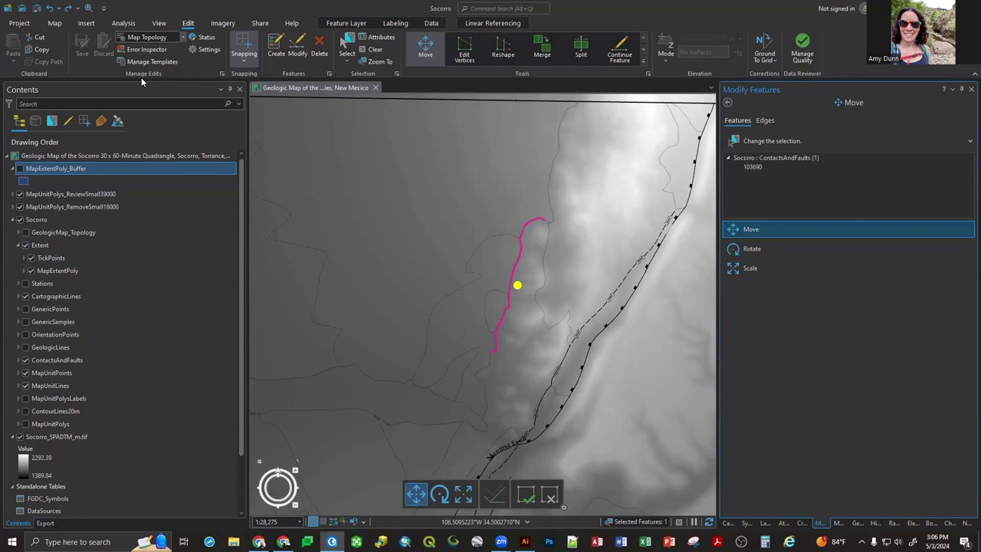
click(183, 36)
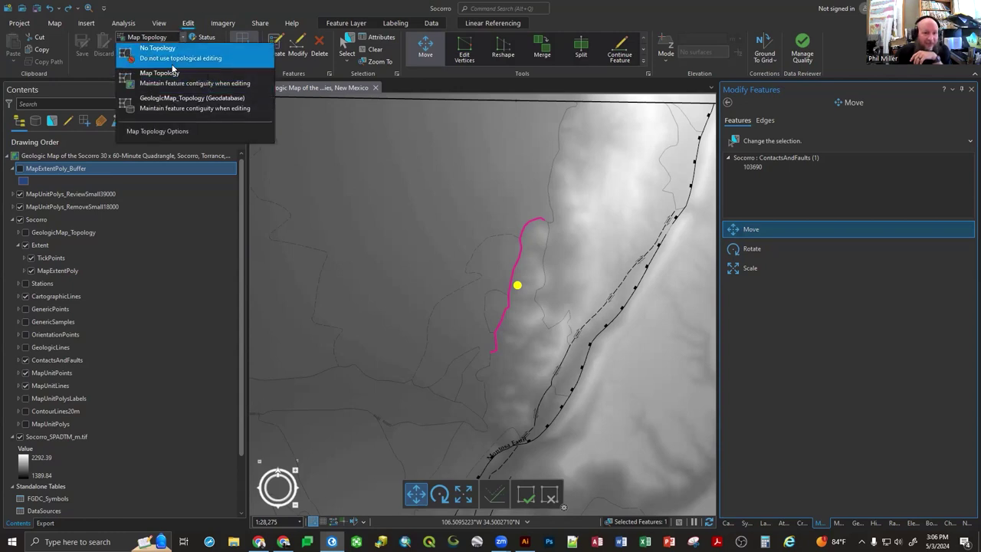
click(161, 102)
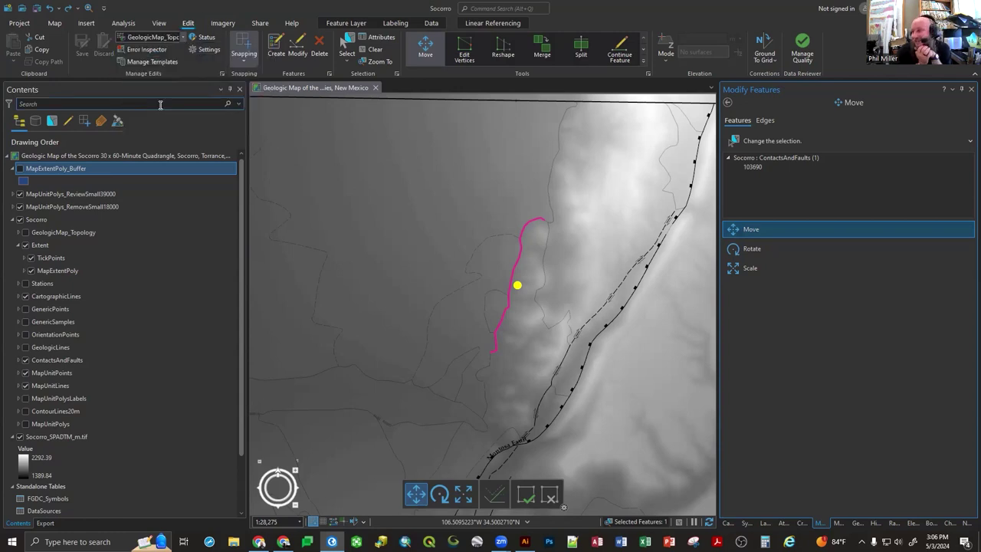